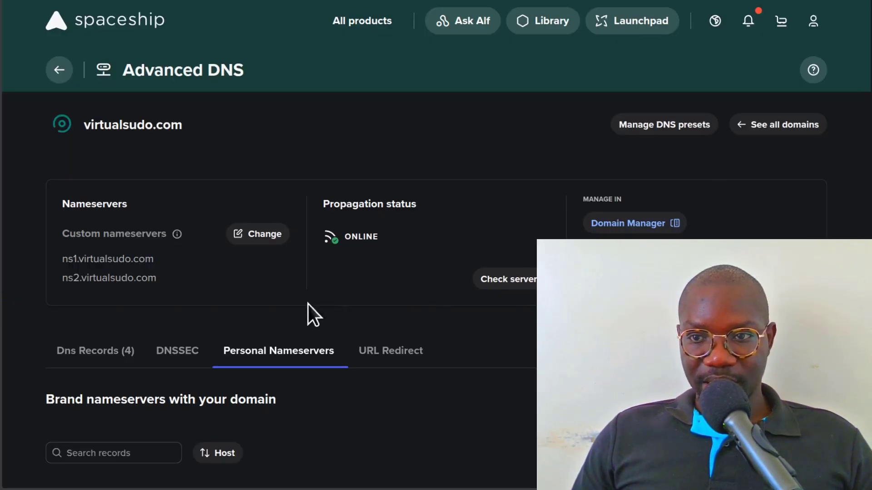
- Check the ns1/ns2 personal nameservers, then copy virtualsudo.com from Spaceship's Advanced DNS page
{"action": "scroll", "coordinate": [356, 277], "scroll_direction": "down", "scroll_amount": 5}
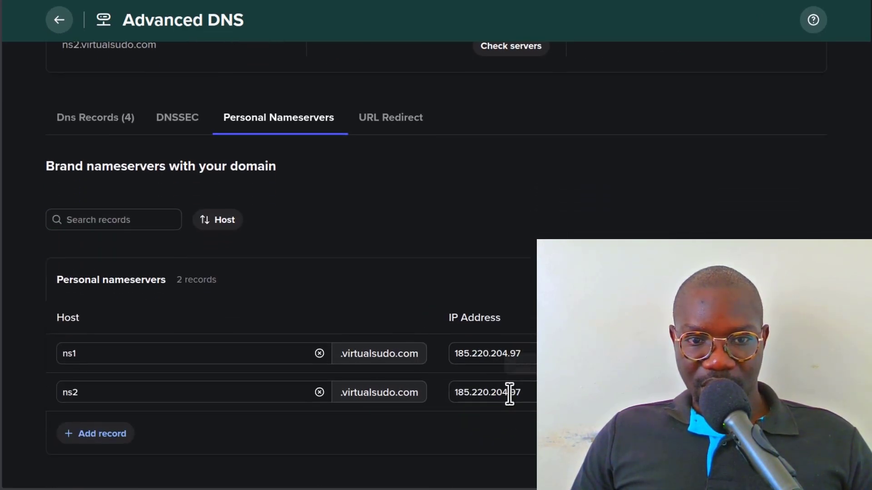
{"action": "scroll", "coordinate": [344, 279], "scroll_direction": "up", "scroll_amount": 5}
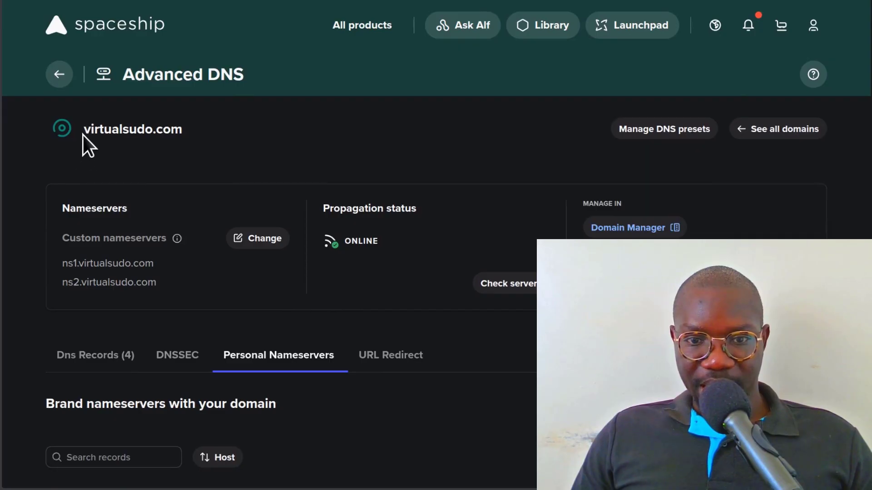
{"action": "left_click_drag", "start_coordinate": [85, 129], "coordinate": [190, 131]}
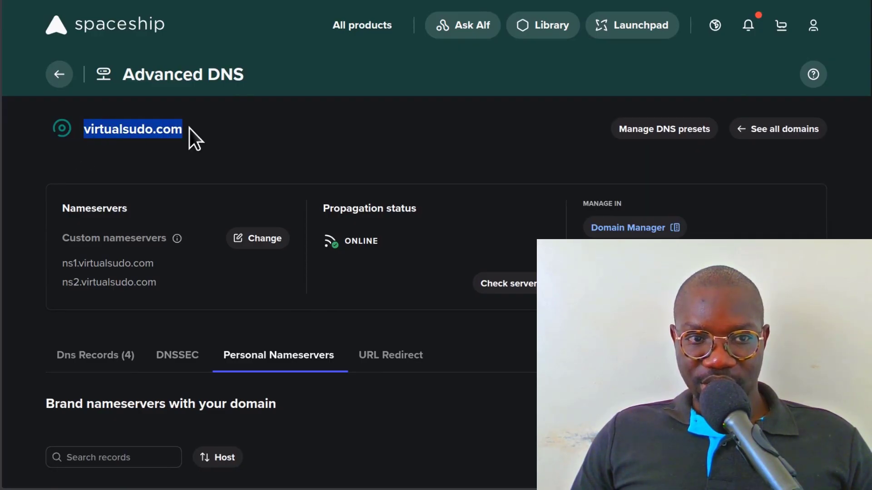
{"action": "right_click", "coordinate": [153, 128]}
{"action": "left_click", "coordinate": [191, 136]}
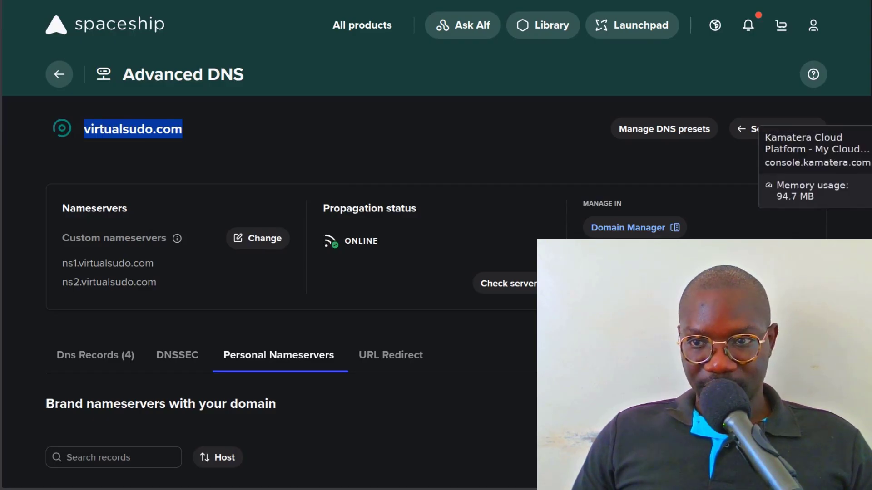
{"action": "left_click", "coordinate": [871, 159]}
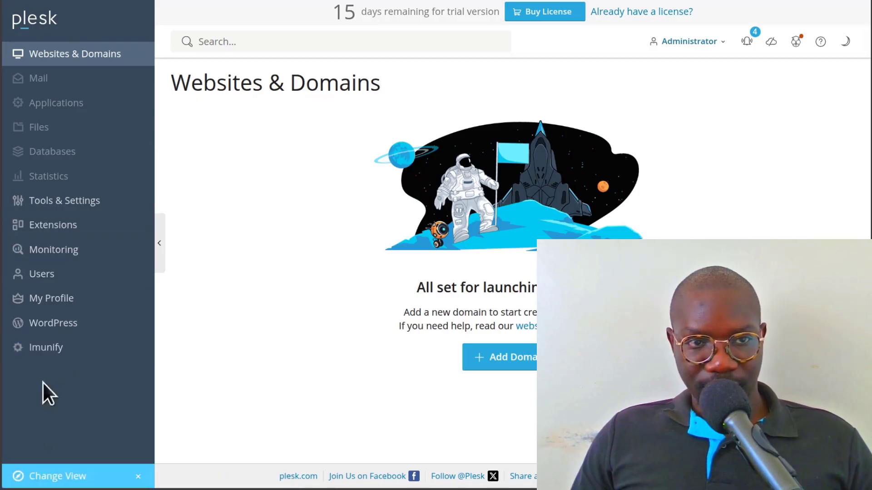
- Glance at Plesk's Change View options, then zoom the page in two levels
{"action": "left_click", "coordinate": [68, 477]}
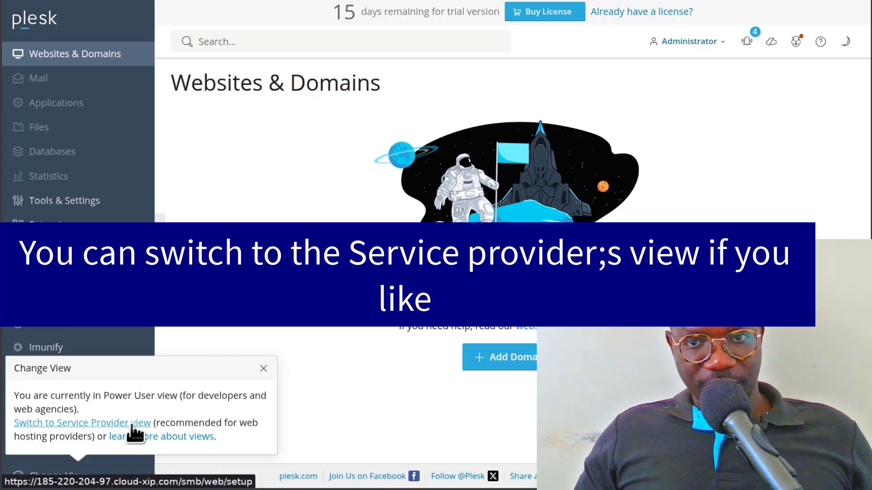
{"action": "left_click", "coordinate": [286, 219]}
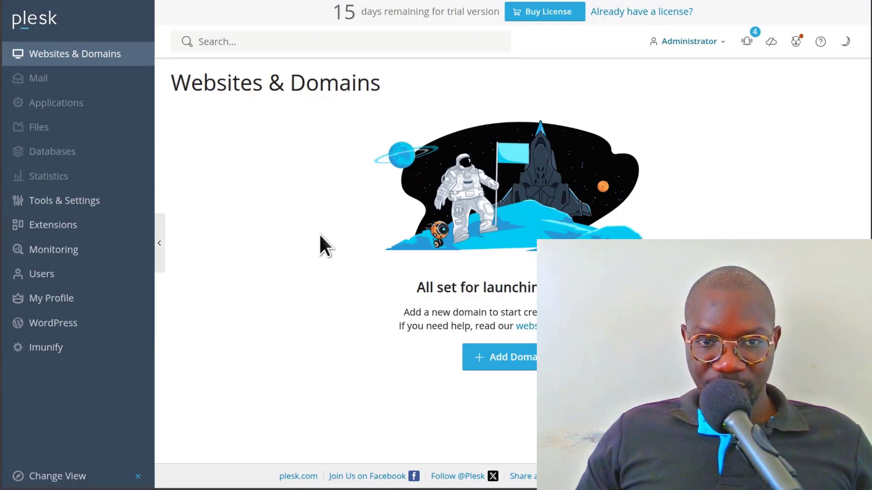
{"action": "key", "text": "ctrl+plus"}
{"action": "key", "text": "ctrl+plus"}
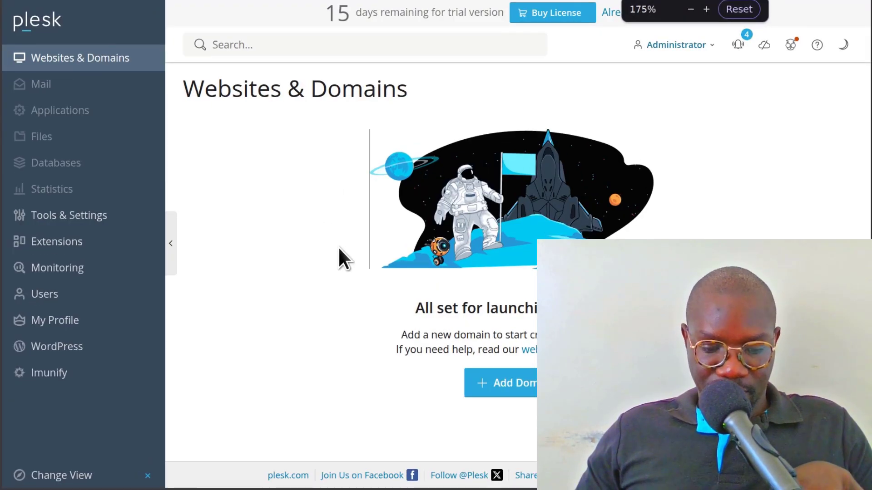
{"action": "key", "text": "ctrl+plus"}
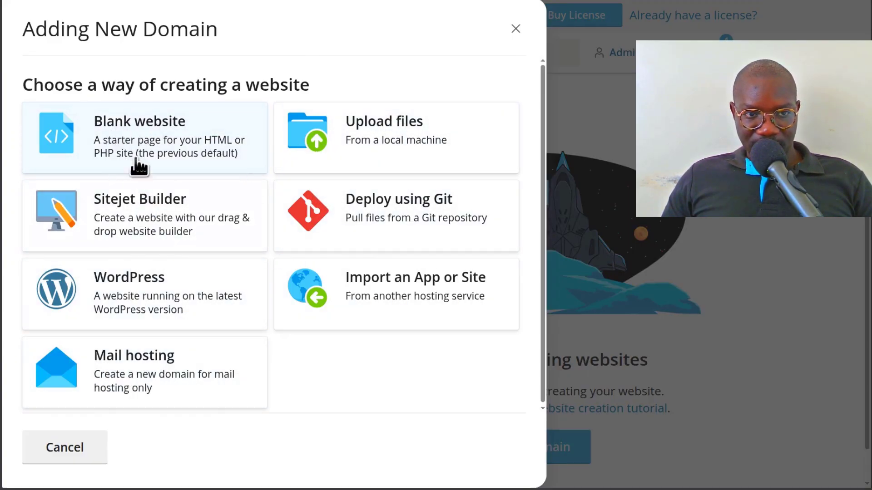
- Create virtualsudo.com as a Blank website domain using the pasted domain name
{"action": "left_click", "coordinate": [127, 136]}
{"action": "left_click", "coordinate": [143, 156]}
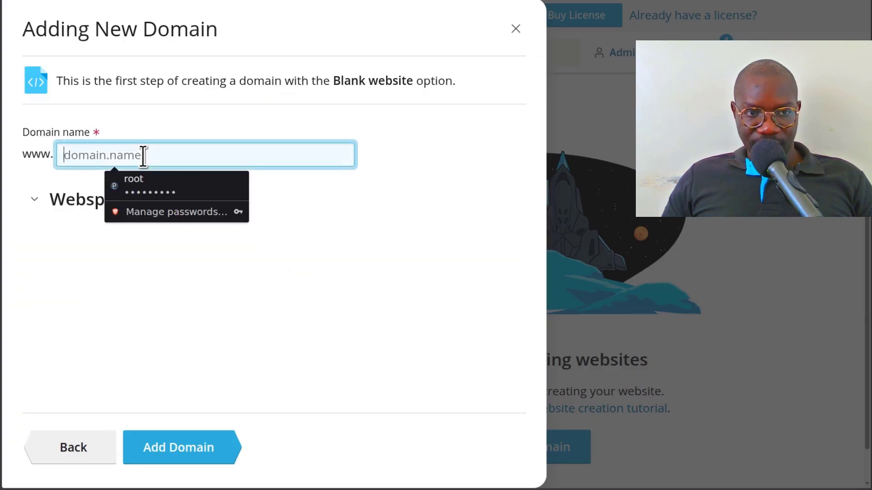
{"action": "right_click", "coordinate": [143, 156]}
{"action": "left_click", "coordinate": [212, 227]}
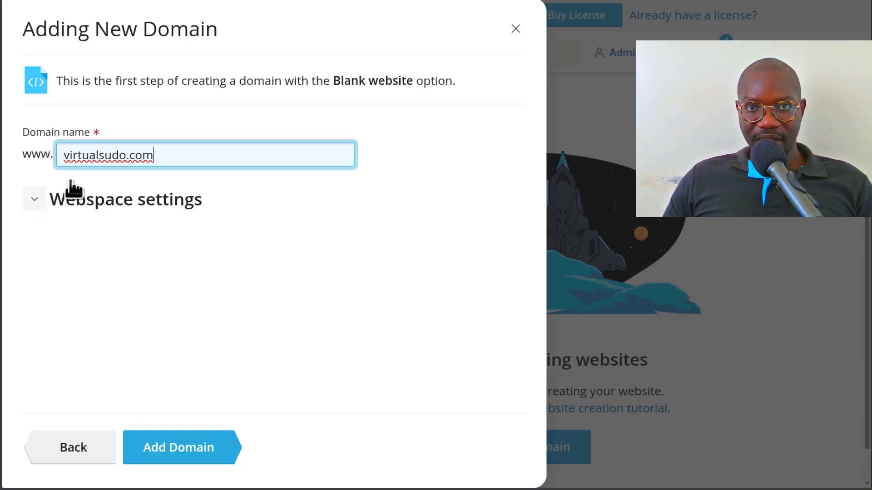
{"action": "left_click", "coordinate": [174, 449]}
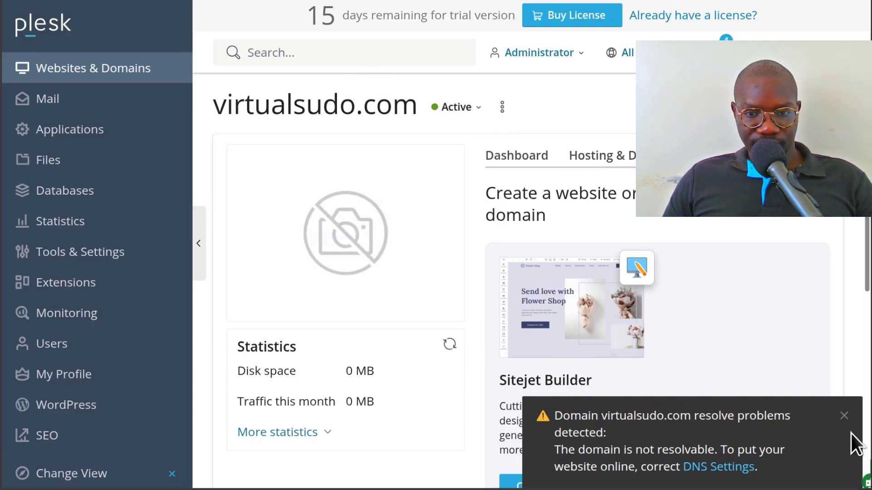
- Dismiss the resolve warning and save the Business customer catalog preference in Extensions
{"action": "left_click", "coordinate": [844, 416]}
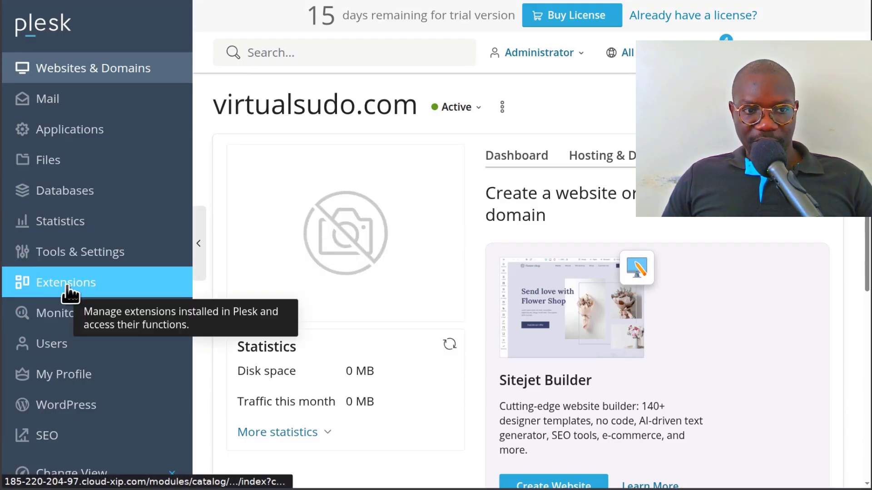
{"action": "left_click", "coordinate": [67, 285]}
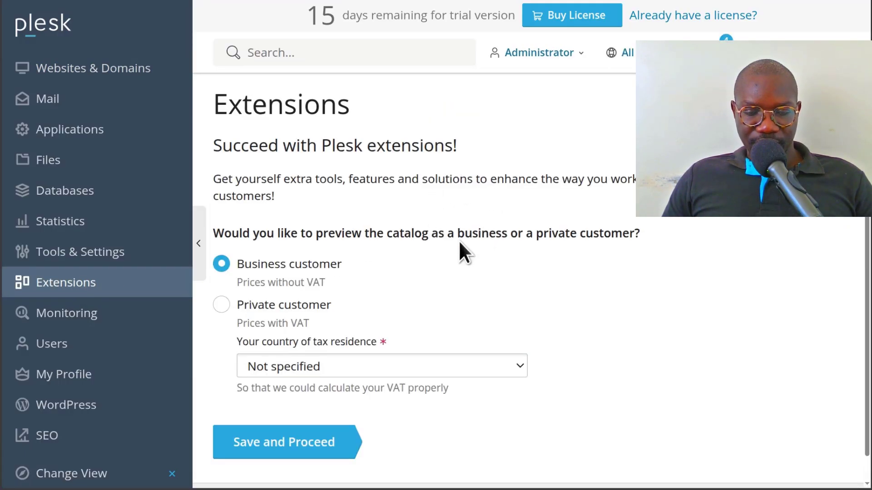
{"action": "scroll", "coordinate": [459, 249], "scroll_direction": "down", "scroll_amount": 1}
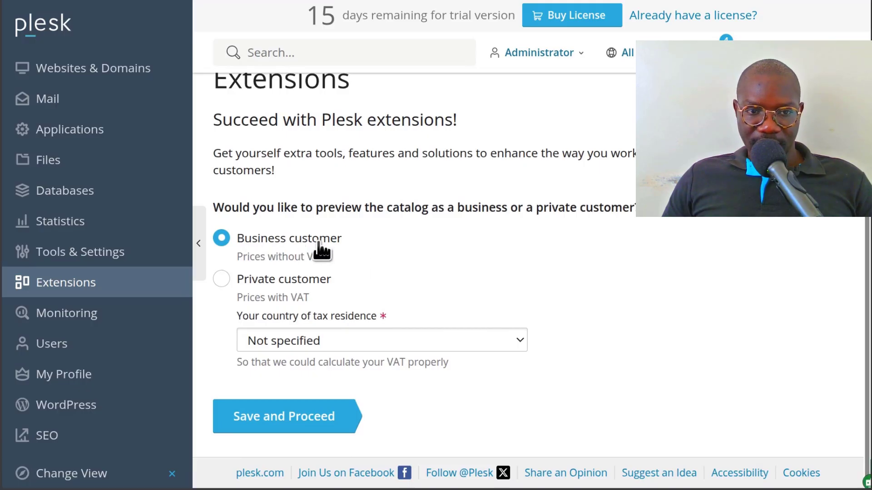
{"action": "left_click", "coordinate": [285, 417]}
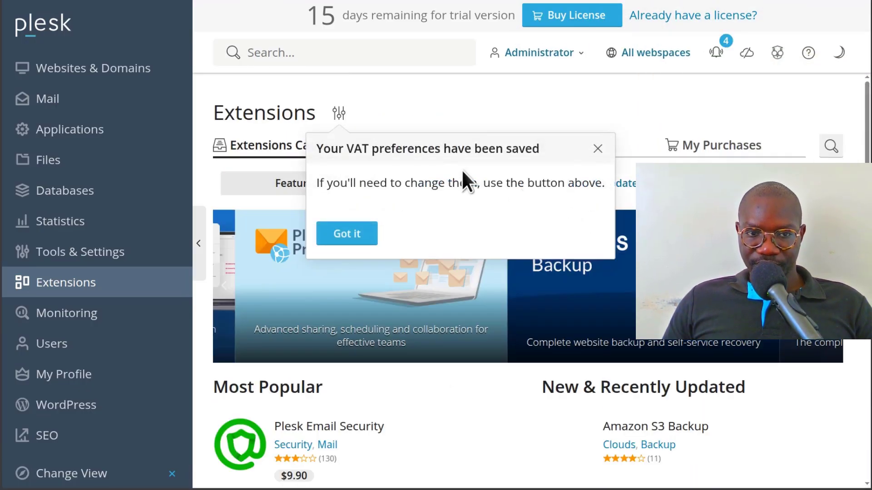
{"action": "left_click", "coordinate": [599, 149]}
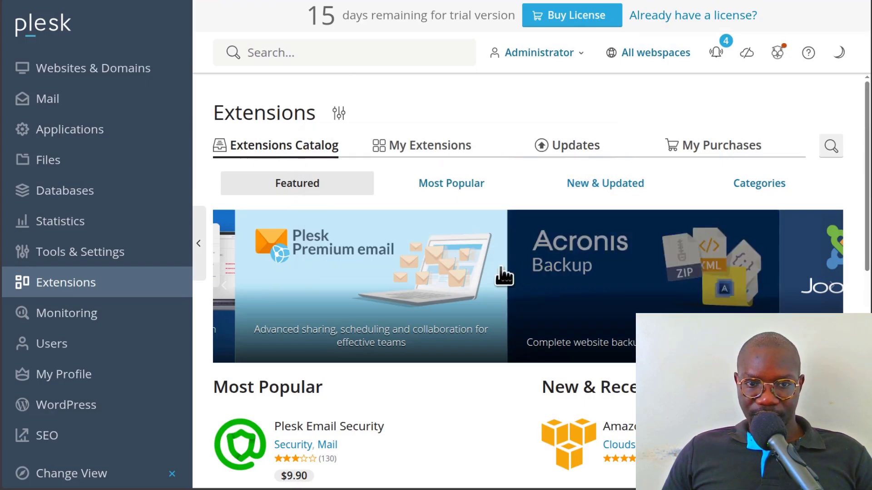
{"action": "scroll", "coordinate": [477, 284], "scroll_direction": "down", "scroll_amount": 3}
{"action": "scroll", "coordinate": [500, 268], "scroll_direction": "up", "scroll_amount": 3}
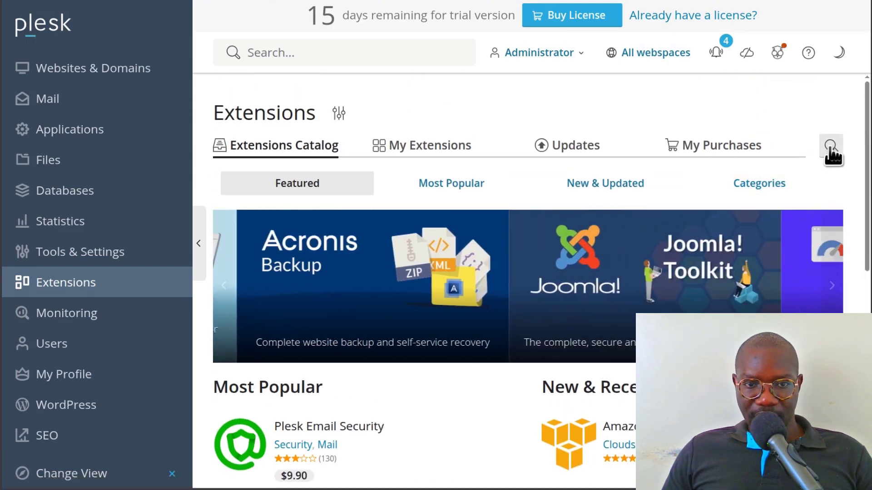
- Search for 'firew' and install the free Firewall extension
{"action": "left_click", "coordinate": [831, 149]}
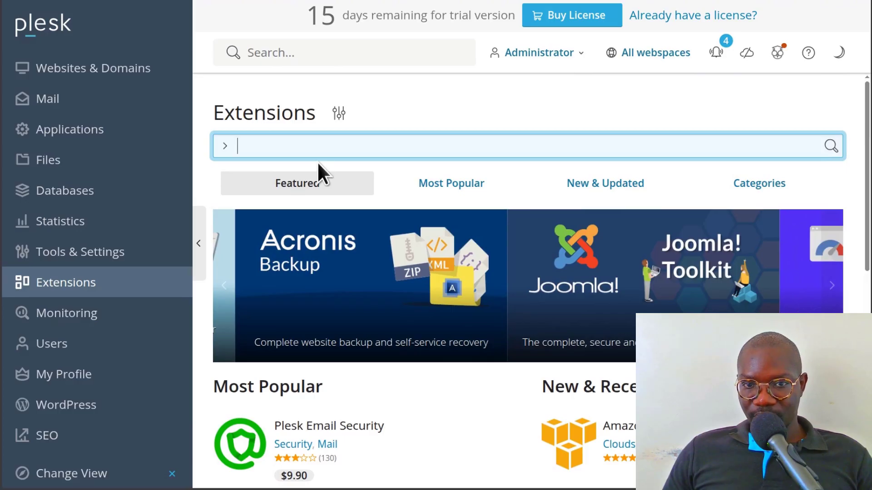
{"action": "type", "text": "firew"}
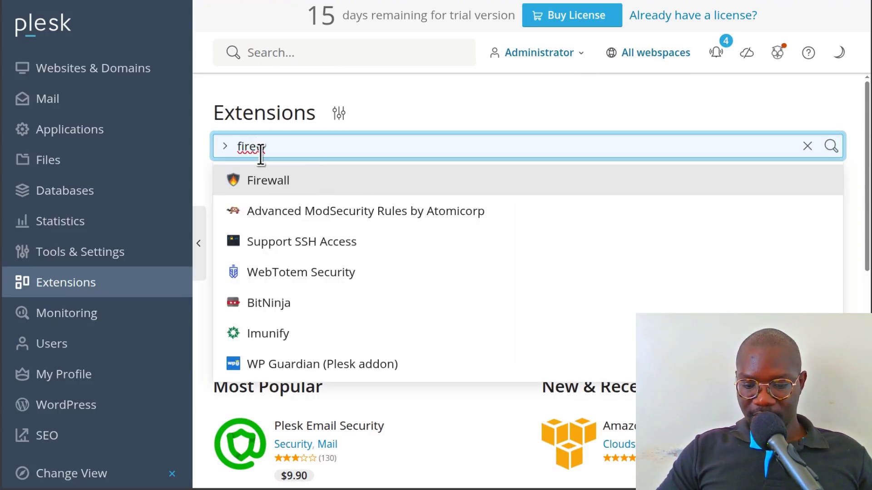
{"action": "left_click", "coordinate": [261, 182]}
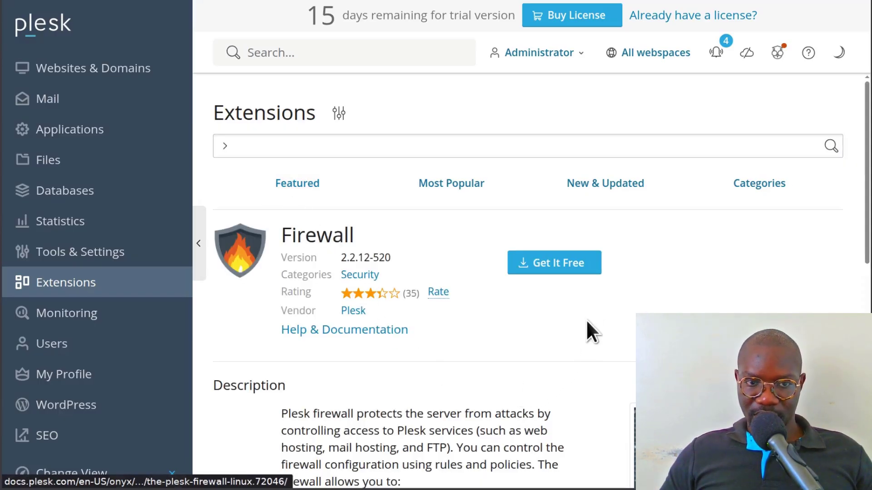
{"action": "left_click", "coordinate": [560, 269]}
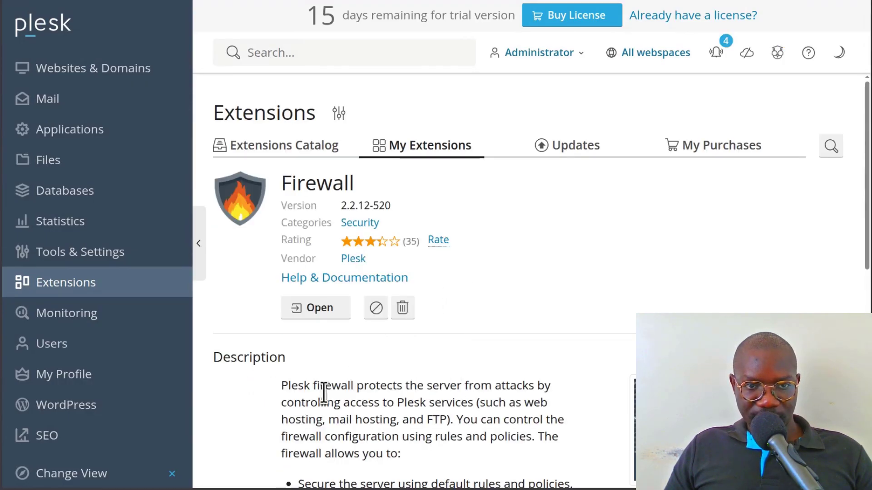
- Open the installed Firewall extension, turn on firewall protection and apply the rules
{"action": "left_click", "coordinate": [307, 308]}
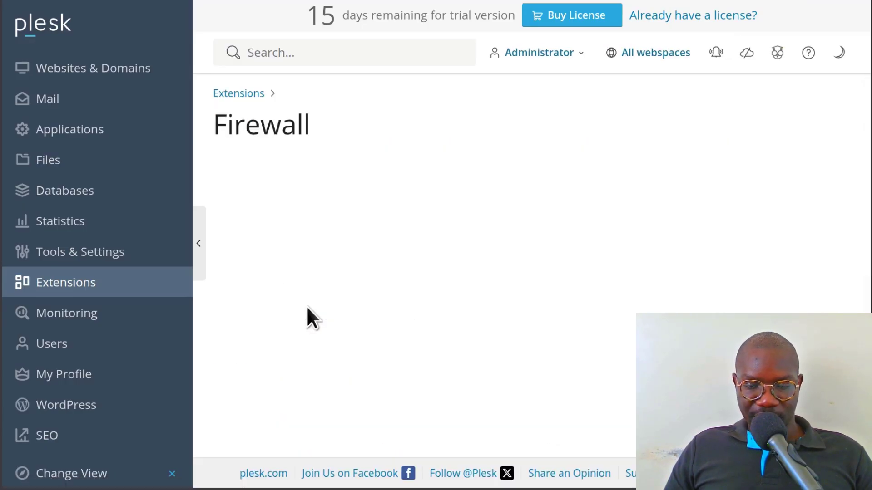
{"action": "scroll", "coordinate": [317, 295], "scroll_direction": "down", "scroll_amount": 5}
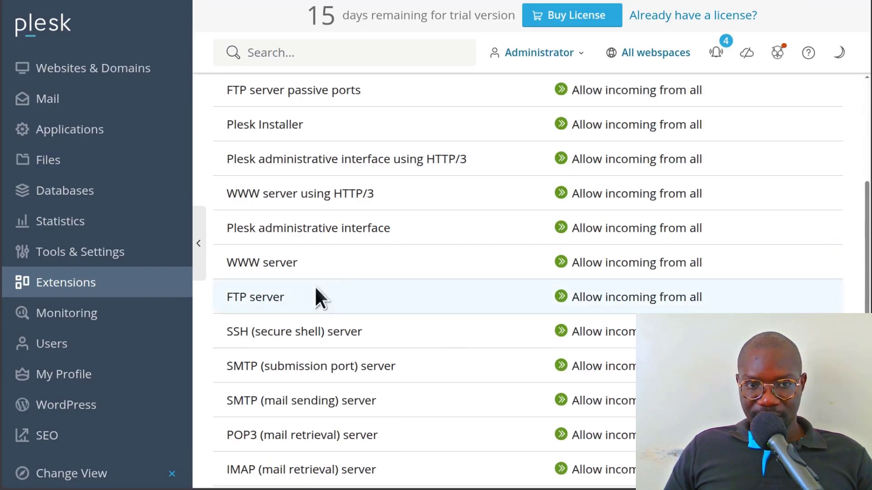
{"action": "scroll", "coordinate": [388, 345], "scroll_direction": "down", "scroll_amount": 7}
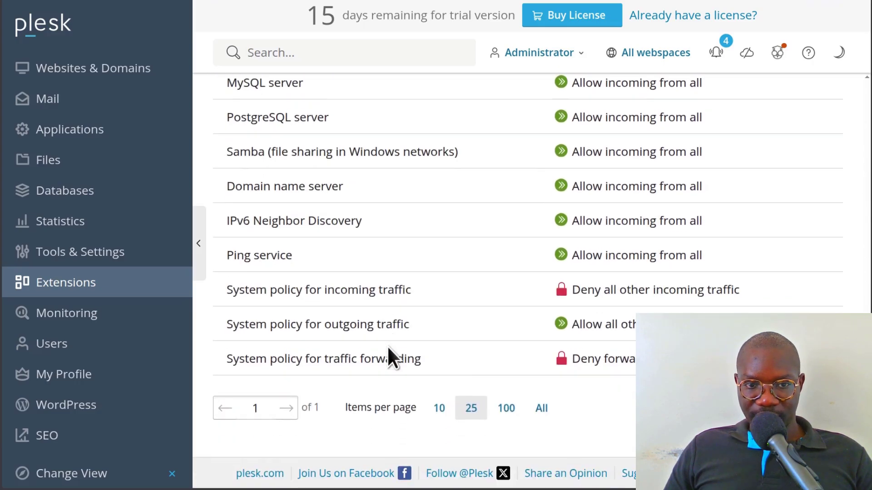
{"action": "scroll", "coordinate": [388, 346], "scroll_direction": "up", "scroll_amount": 12}
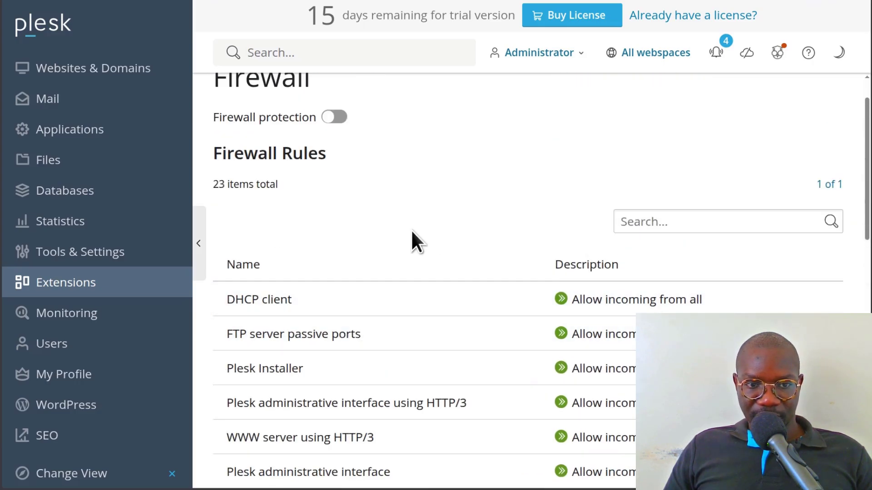
{"action": "scroll", "coordinate": [272, 172], "scroll_direction": "up", "scroll_amount": 1}
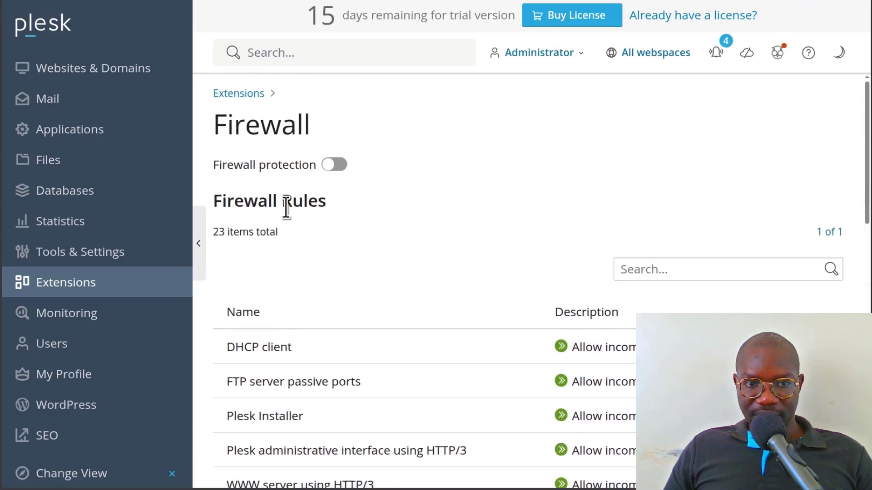
{"action": "left_click", "coordinate": [336, 164]}
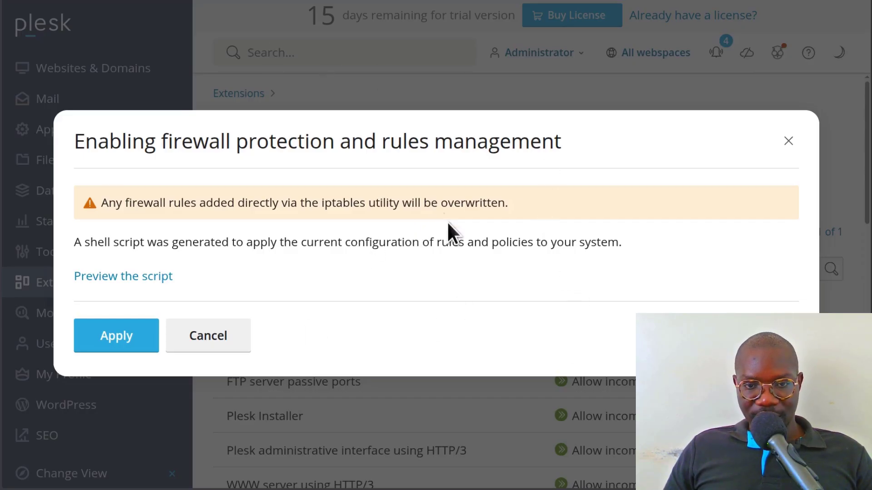
{"action": "left_click", "coordinate": [109, 344]}
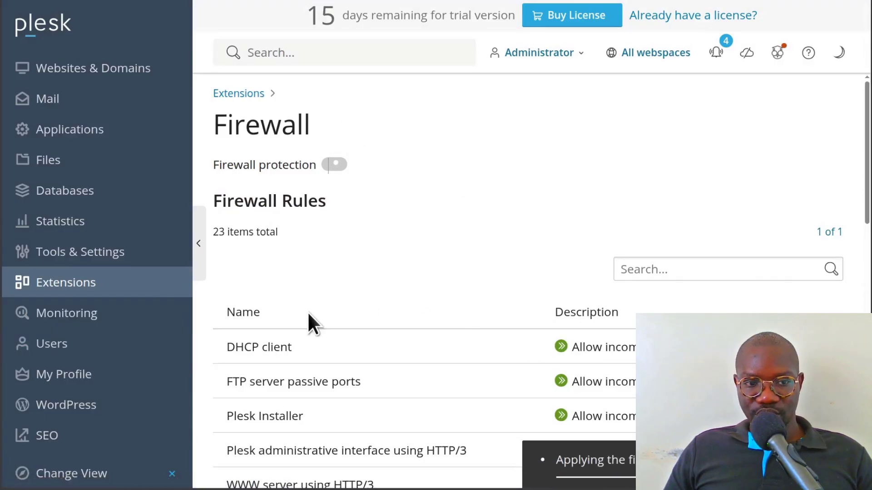
{"action": "scroll", "coordinate": [309, 322], "scroll_direction": "down", "scroll_amount": 2}
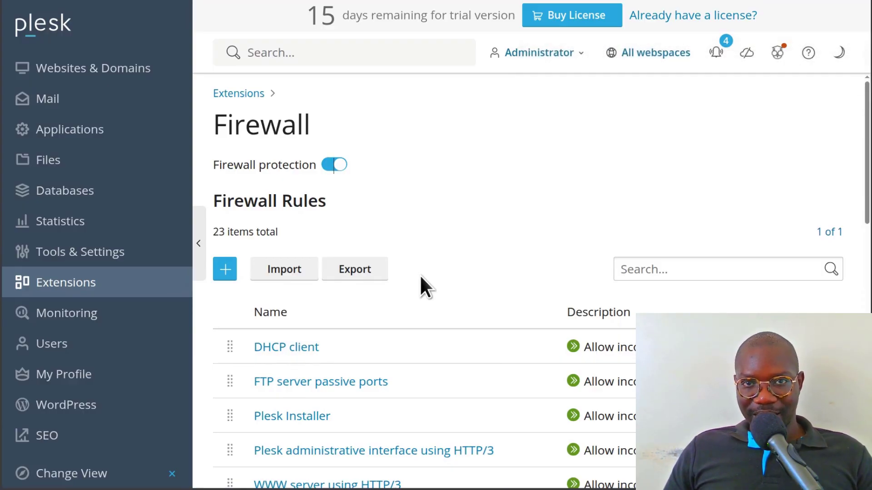
- Go to the server-wide Mail Server Settings under Tools & Settings
{"action": "left_click", "coordinate": [62, 258]}
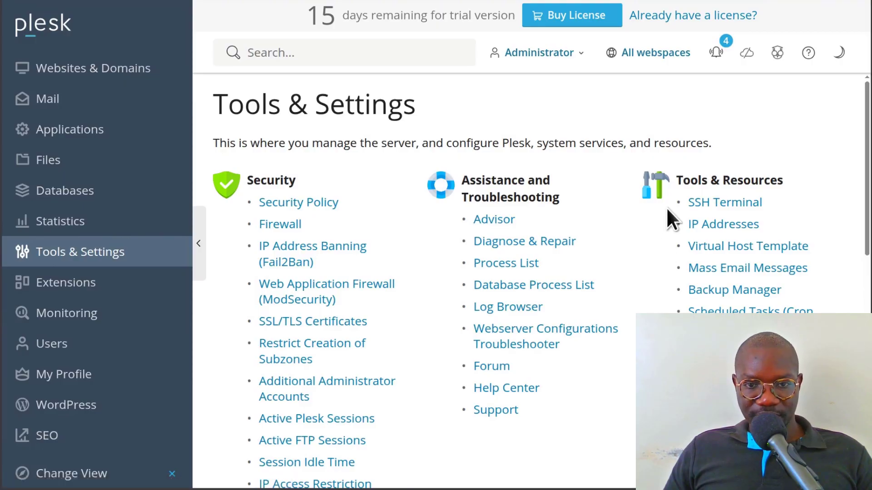
{"action": "scroll", "coordinate": [707, 280], "scroll_direction": "down", "scroll_amount": 4}
{"action": "scroll", "coordinate": [707, 279], "scroll_direction": "down", "scroll_amount": 5}
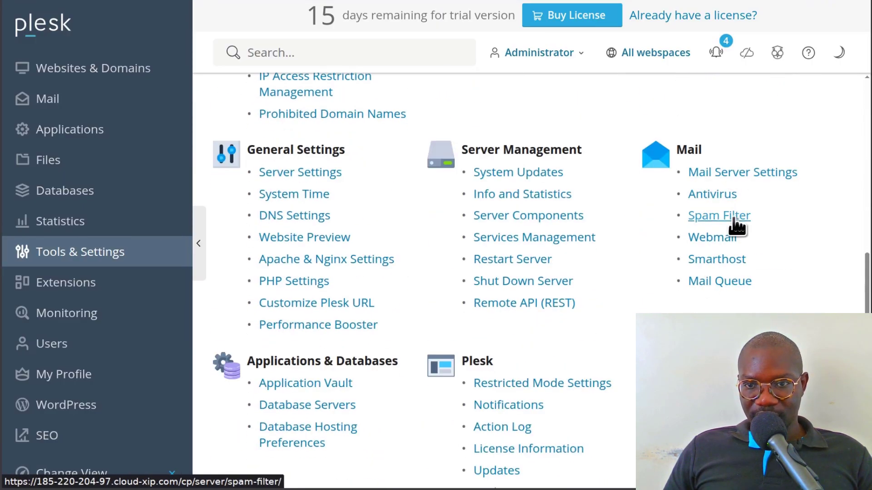
{"action": "left_click", "coordinate": [719, 174]}
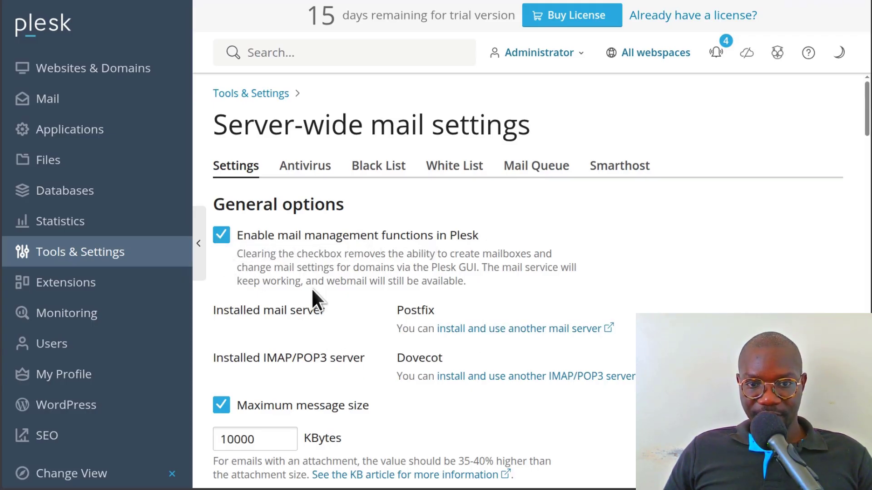
{"action": "scroll", "coordinate": [461, 237], "scroll_direction": "down", "scroll_amount": 3}
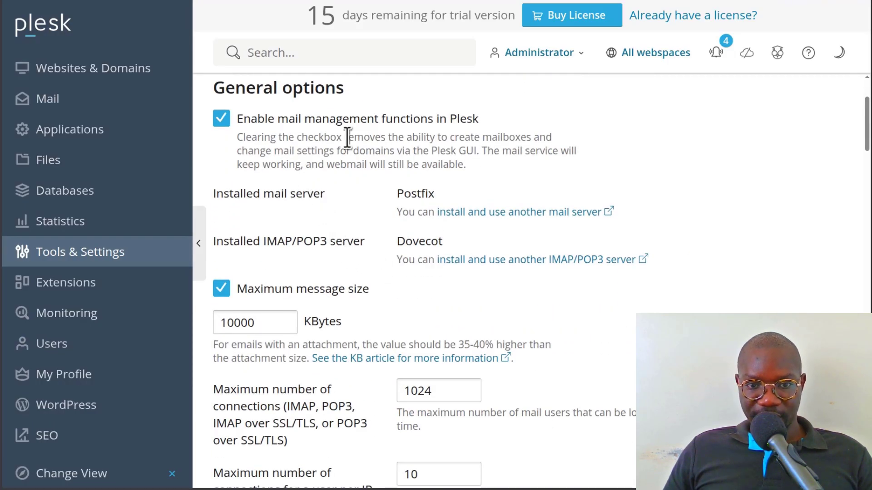
{"action": "scroll", "coordinate": [409, 302], "scroll_direction": "down", "scroll_amount": 3}
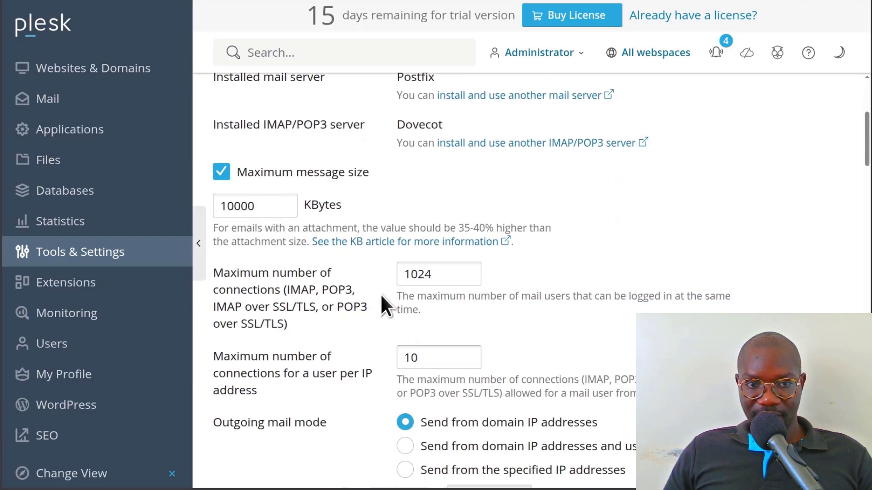
{"action": "scroll", "coordinate": [356, 253], "scroll_direction": "up", "scroll_amount": 3}
{"action": "scroll", "coordinate": [402, 290], "scroll_direction": "down", "scroll_amount": 3}
{"action": "scroll", "coordinate": [400, 291], "scroll_direction": "down", "scroll_amount": 1}
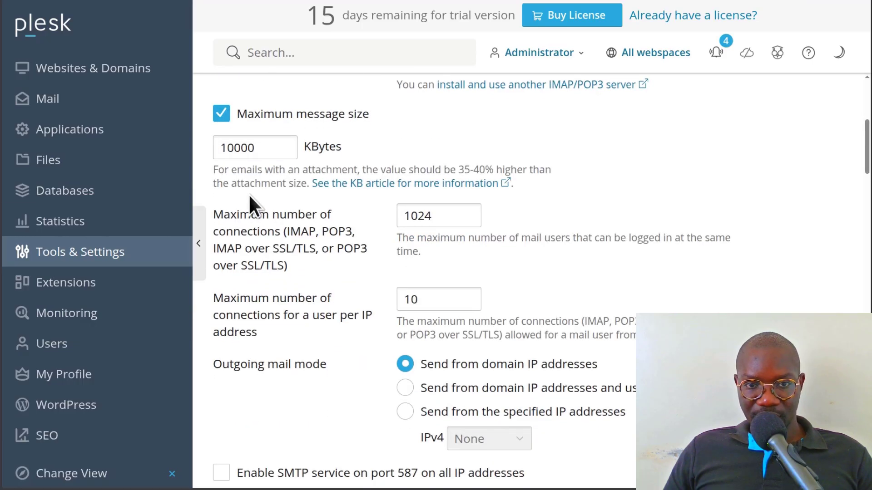
{"action": "scroll", "coordinate": [363, 283], "scroll_direction": "down", "scroll_amount": 4}
{"action": "scroll", "coordinate": [378, 255], "scroll_direction": "down", "scroll_amount": 5}
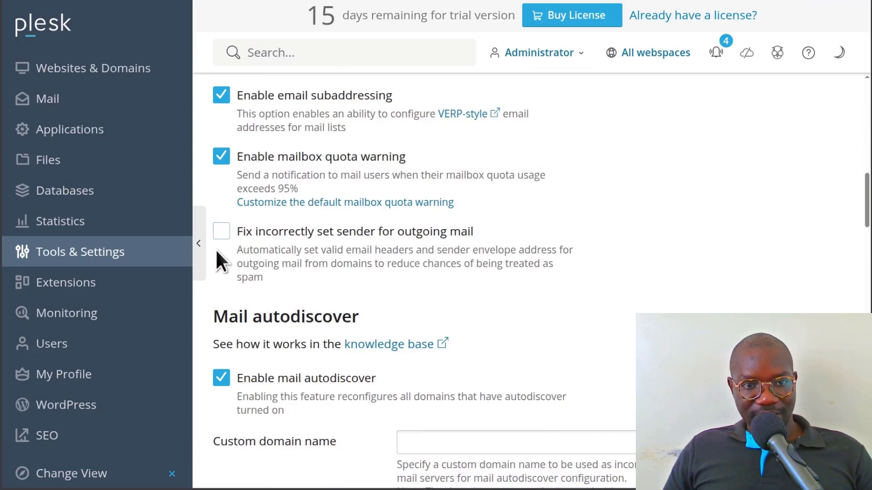
- Enable 'Fix incorrectly set sender for outgoing mail'
{"action": "left_click", "coordinate": [222, 237]}
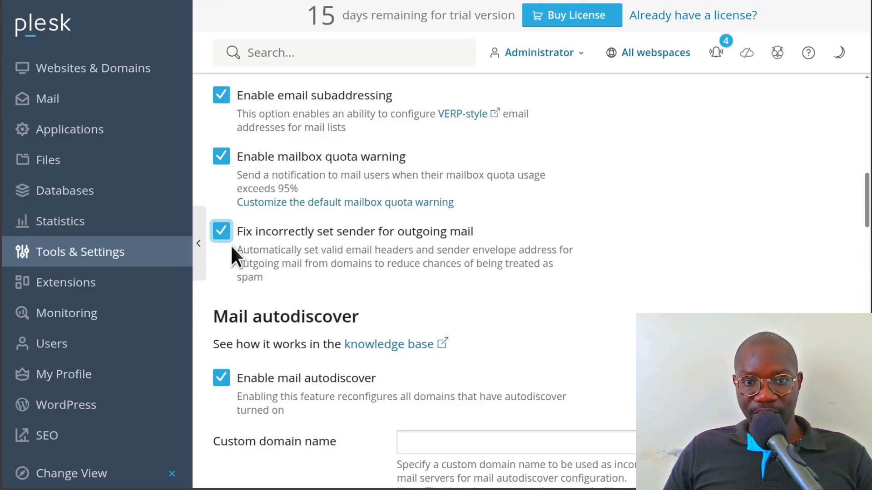
{"action": "scroll", "coordinate": [477, 225], "scroll_direction": "down", "scroll_amount": 3}
{"action": "scroll", "coordinate": [315, 244], "scroll_direction": "down", "scroll_amount": 6}
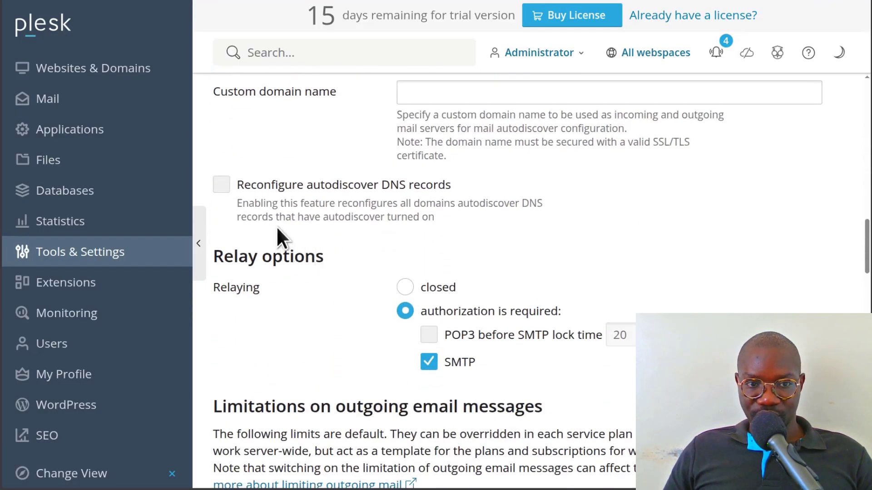
{"action": "scroll", "coordinate": [371, 230], "scroll_direction": "up", "scroll_amount": 2}
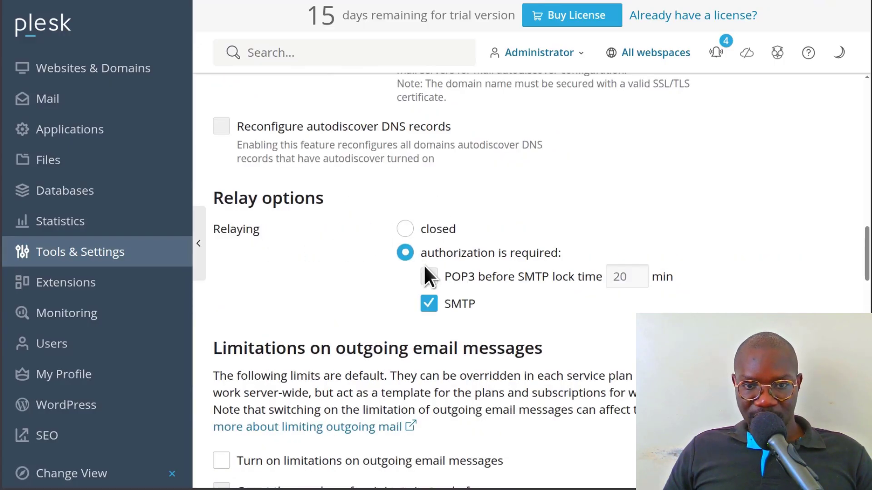
{"action": "scroll", "coordinate": [336, 306], "scroll_direction": "down", "scroll_amount": 5}
{"action": "scroll", "coordinate": [308, 298], "scroll_direction": "up", "scroll_amount": 1}
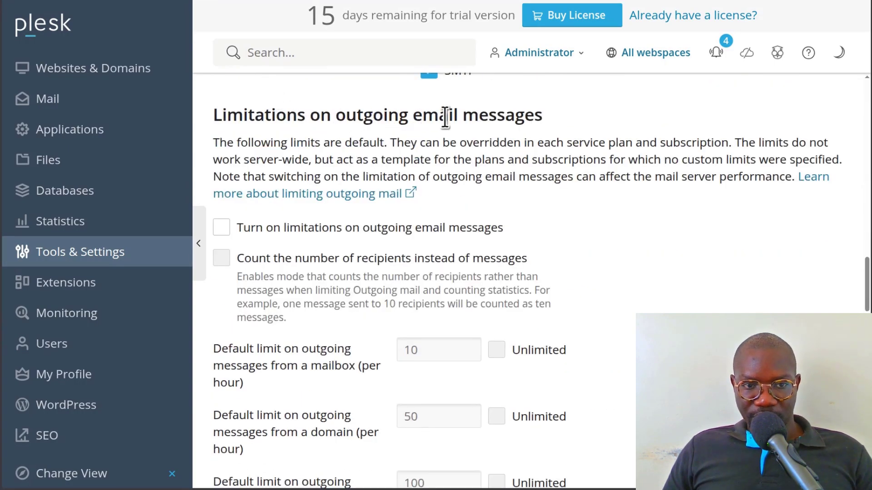
{"action": "scroll", "coordinate": [556, 175], "scroll_direction": "down", "scroll_amount": 3}
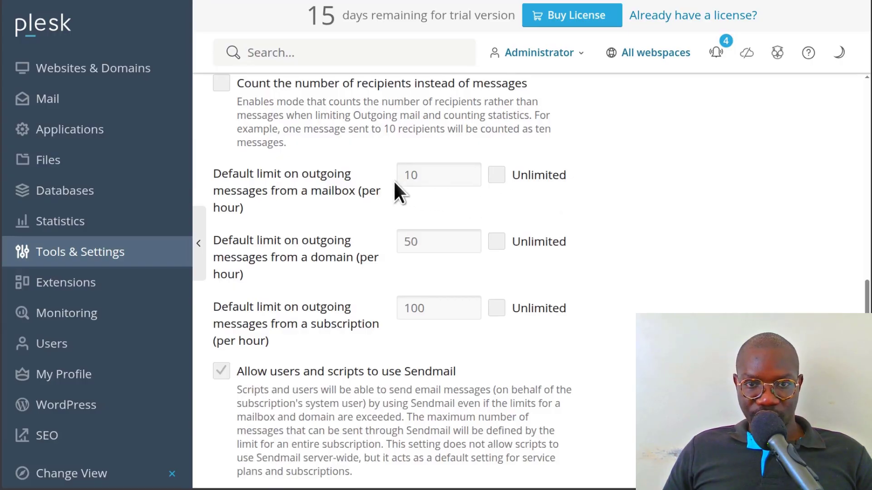
{"action": "scroll", "coordinate": [394, 181], "scroll_direction": "up", "scroll_amount": 3}
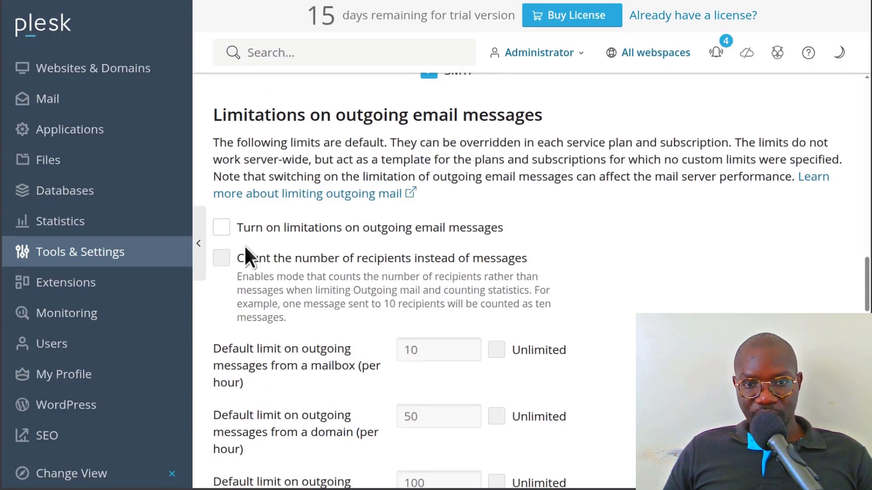
- Leave outgoing email limits switched off and save the mail server settings
{"action": "left_click", "coordinate": [225, 227]}
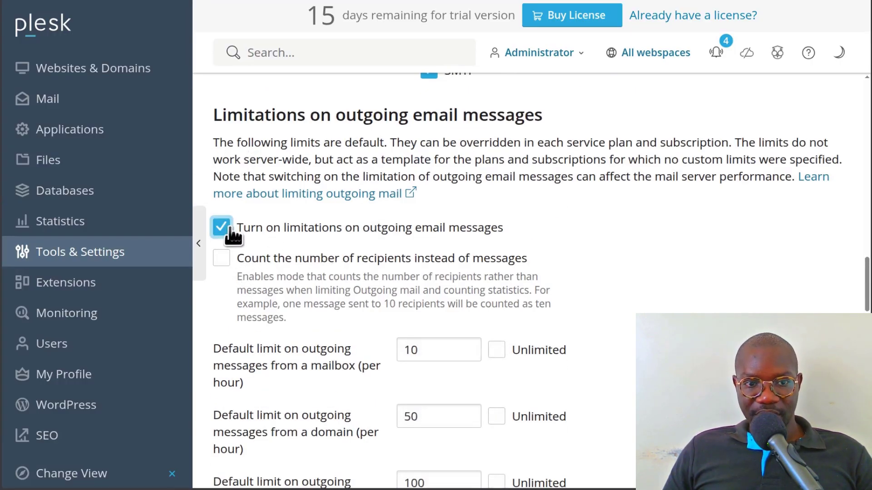
{"action": "left_click", "coordinate": [218, 227]}
{"action": "scroll", "coordinate": [358, 220], "scroll_direction": "down", "scroll_amount": 2}
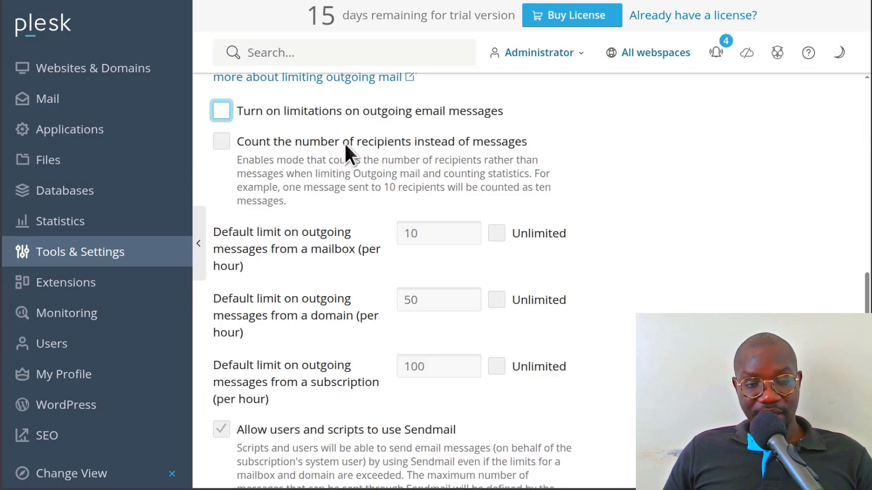
{"action": "left_click", "coordinate": [222, 114]}
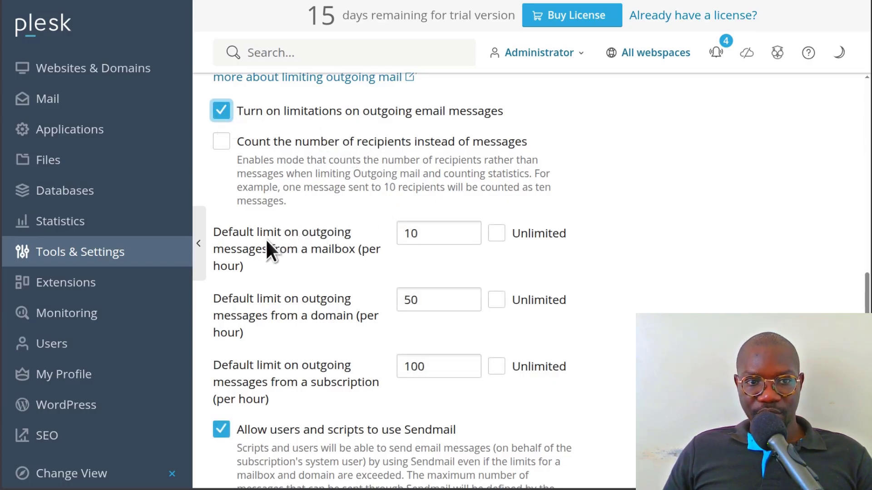
{"action": "left_click", "coordinate": [418, 234]}
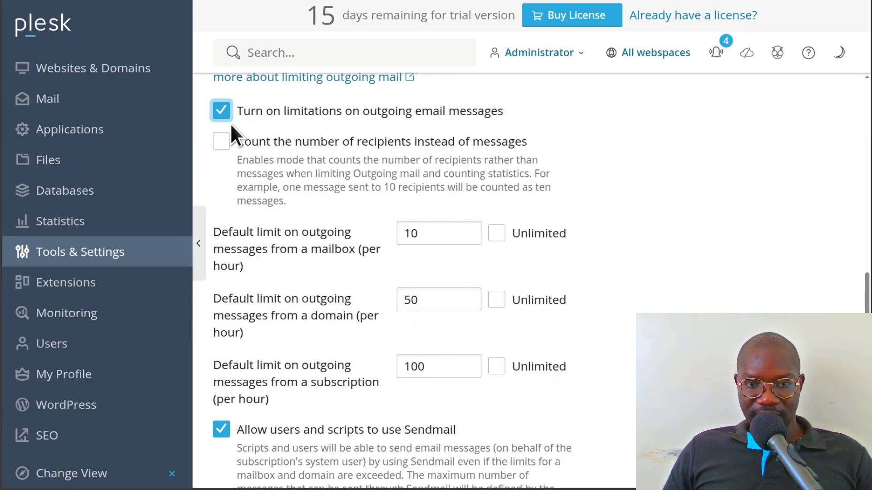
{"action": "left_click", "coordinate": [220, 113]}
{"action": "scroll", "coordinate": [405, 218], "scroll_direction": "down", "scroll_amount": 10}
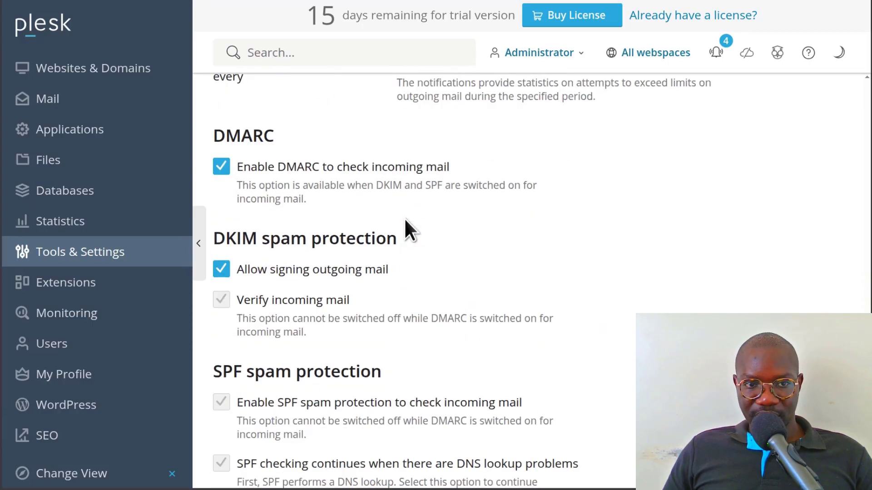
{"action": "scroll", "coordinate": [404, 217], "scroll_direction": "down", "scroll_amount": 1}
{"action": "scroll", "coordinate": [334, 175], "scroll_direction": "up", "scroll_amount": 1}
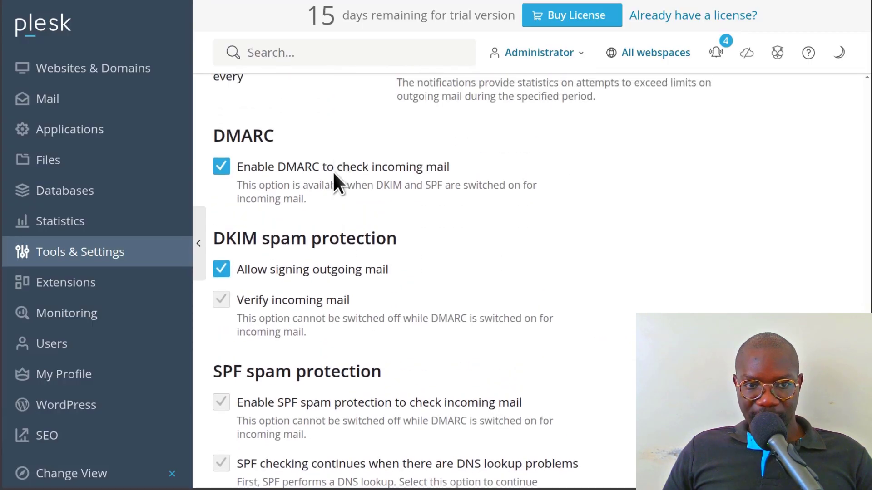
{"action": "scroll", "coordinate": [435, 221], "scroll_direction": "down", "scroll_amount": 2}
{"action": "scroll", "coordinate": [378, 220], "scroll_direction": "down", "scroll_amount": 2}
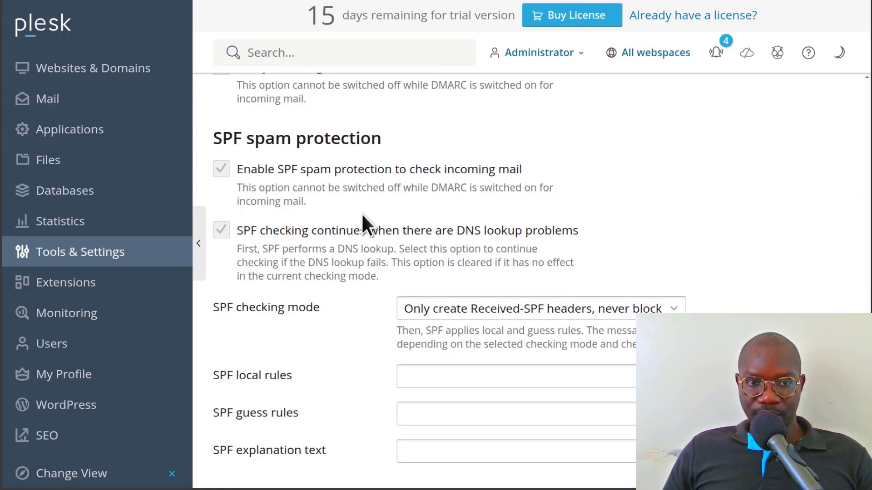
{"action": "scroll", "coordinate": [483, 194], "scroll_direction": "down", "scroll_amount": 6}
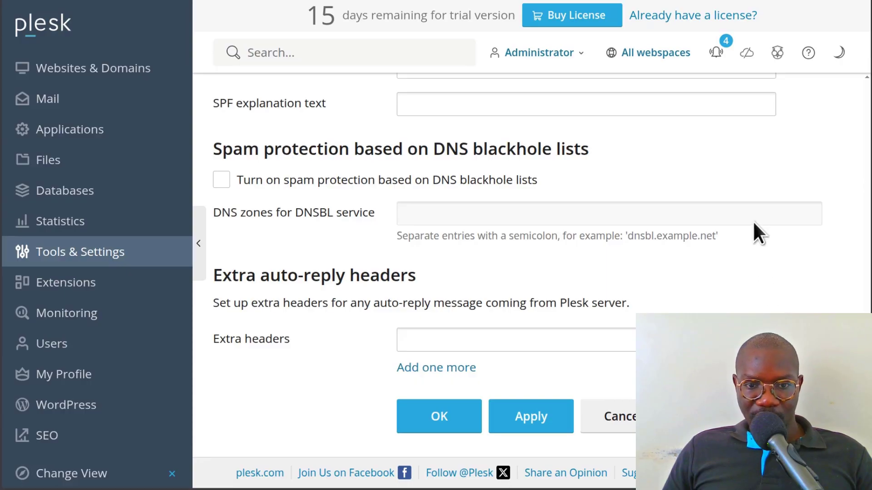
{"action": "left_click", "coordinate": [443, 416]}
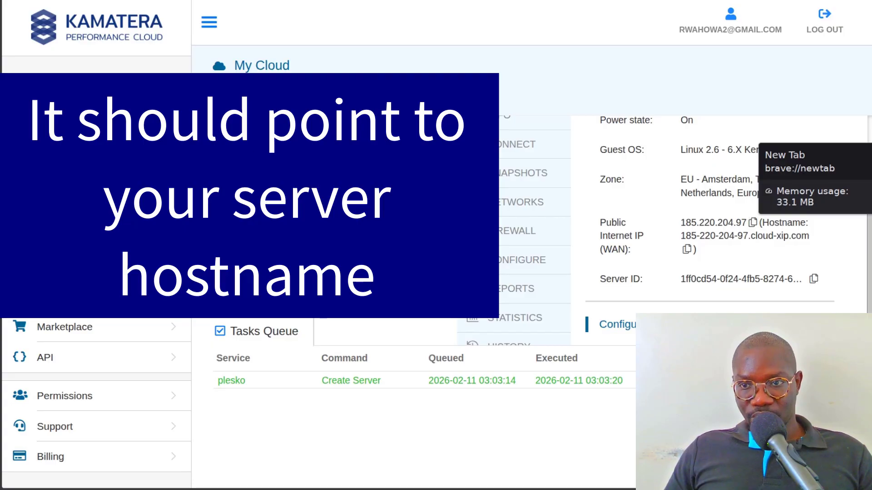
- Copy virtualsudo.com from the Advanced DNS page and paste it onto line 3 of the notes
{"action": "left_click", "coordinate": [871, 119]}
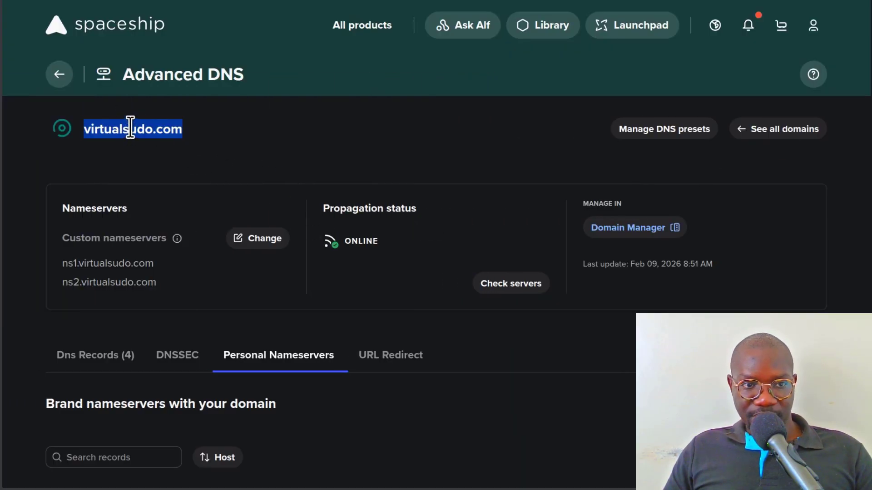
{"action": "right_click", "coordinate": [129, 132]}
{"action": "left_click", "coordinate": [185, 140]}
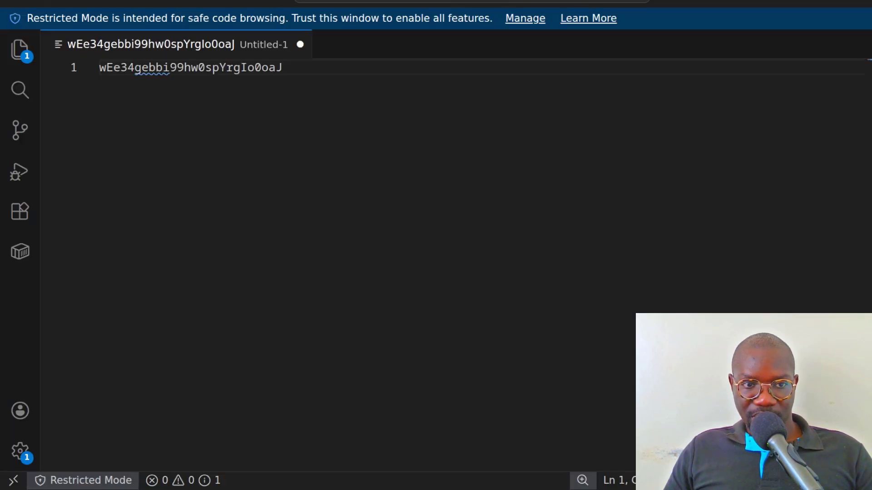
{"action": "key", "text": "ctrl+a"}
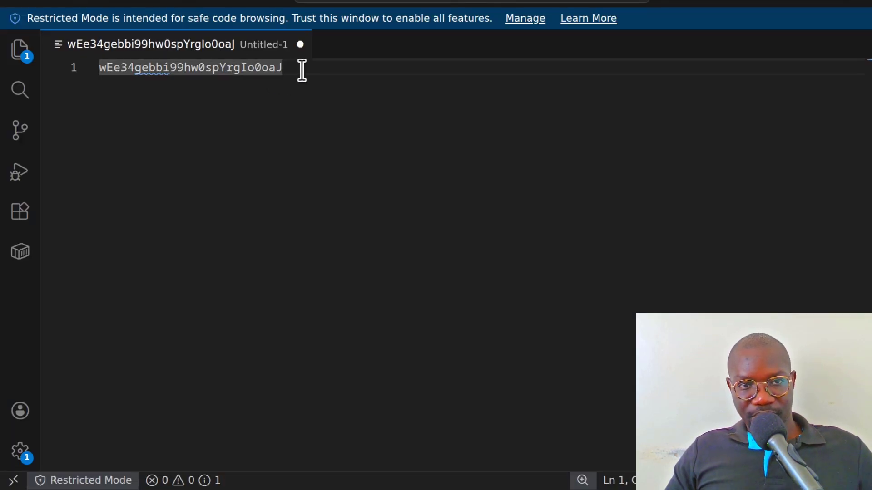
{"action": "key", "text": "End"}
{"action": "key", "text": "Return"}
{"action": "key", "text": "Return"}
{"action": "key", "text": "ctrl+v"}
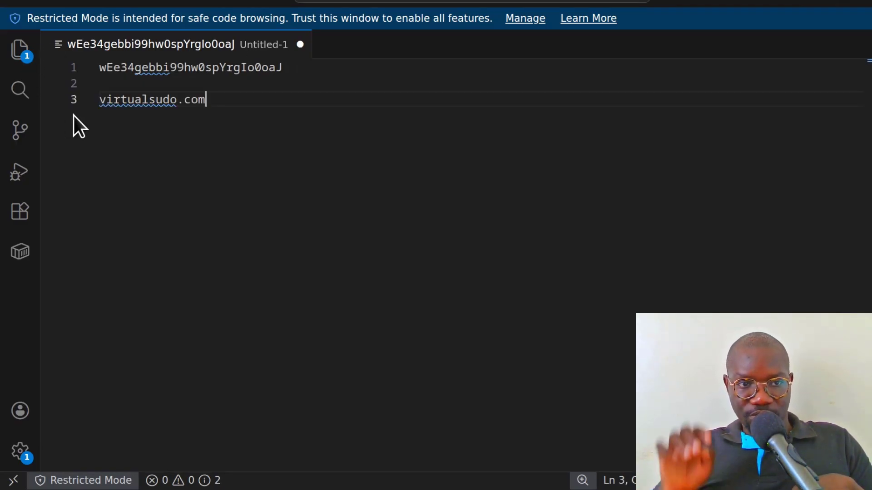
- Prefix the line with 'panel.' and copy panel.virtualsudo.com
{"action": "double_click", "coordinate": [101, 100]}
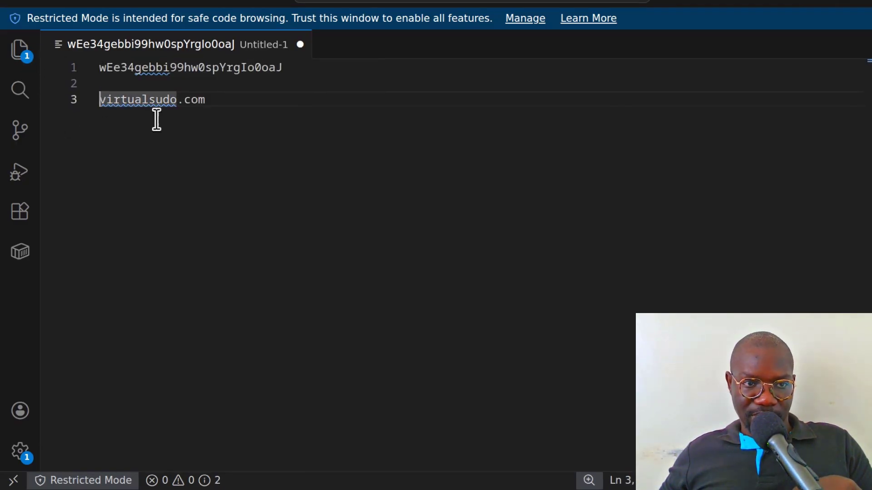
{"action": "type", "text": "panel."}
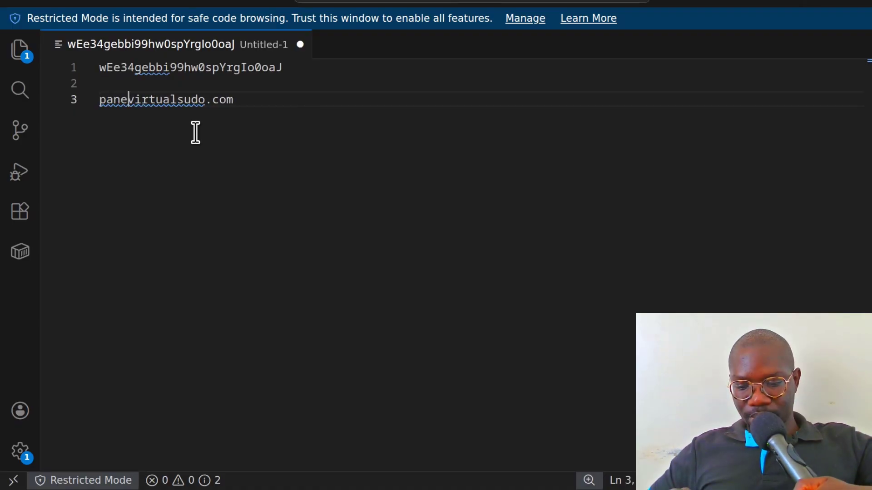
{"action": "triple_click", "coordinate": [155, 97]}
{"action": "right_click", "coordinate": [154, 97]}
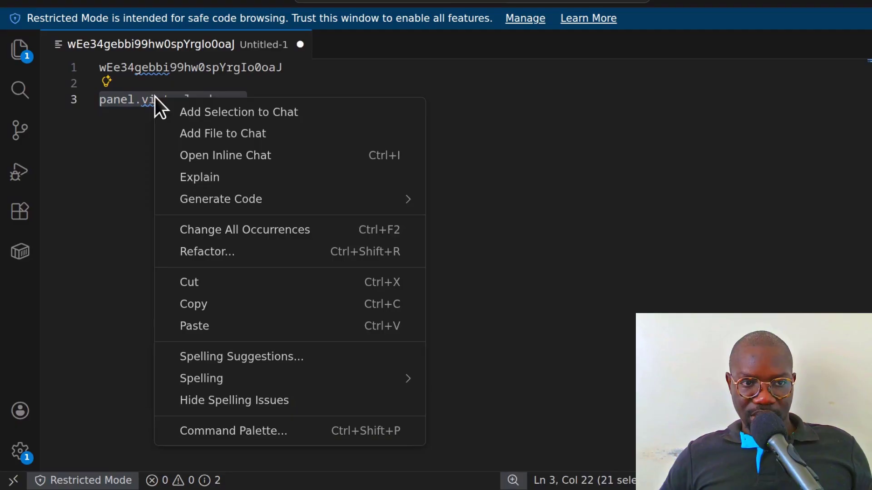
{"action": "left_click", "coordinate": [213, 303]}
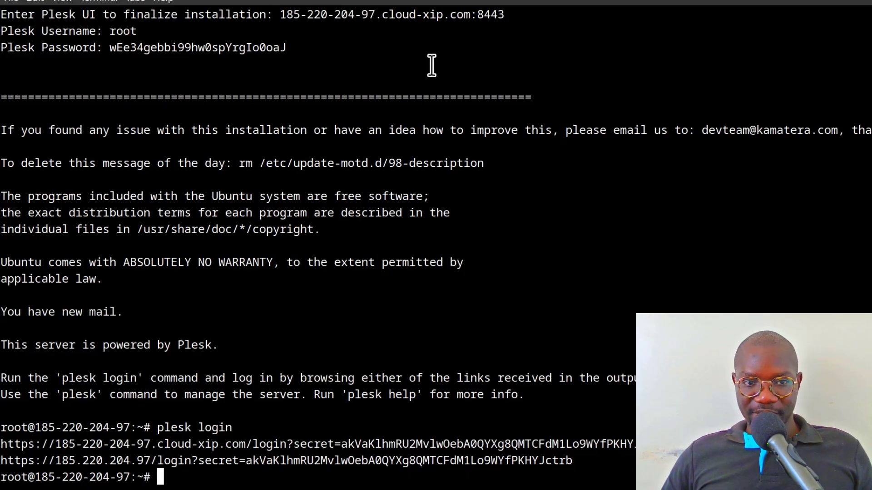
- Clear the terminal with Ctrl+L and erase the partially typed 'vi' command
{"action": "key", "text": "ctrl+l"}
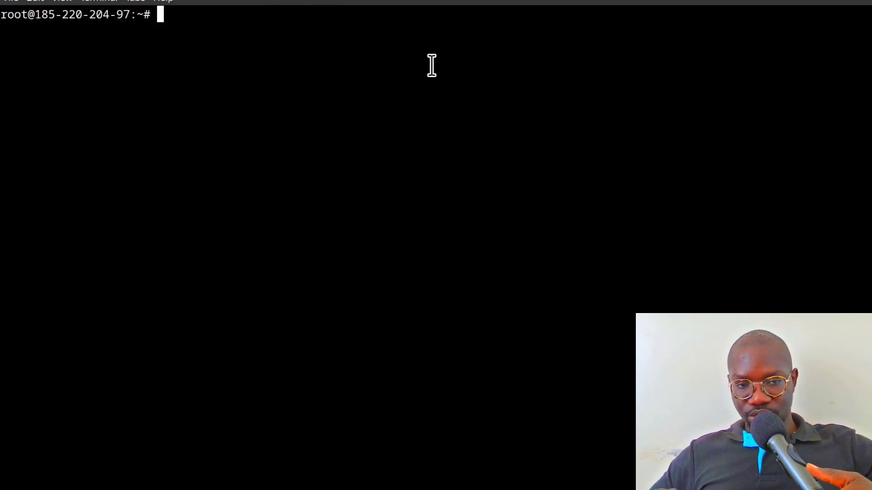
{"action": "type", "text": "v"}
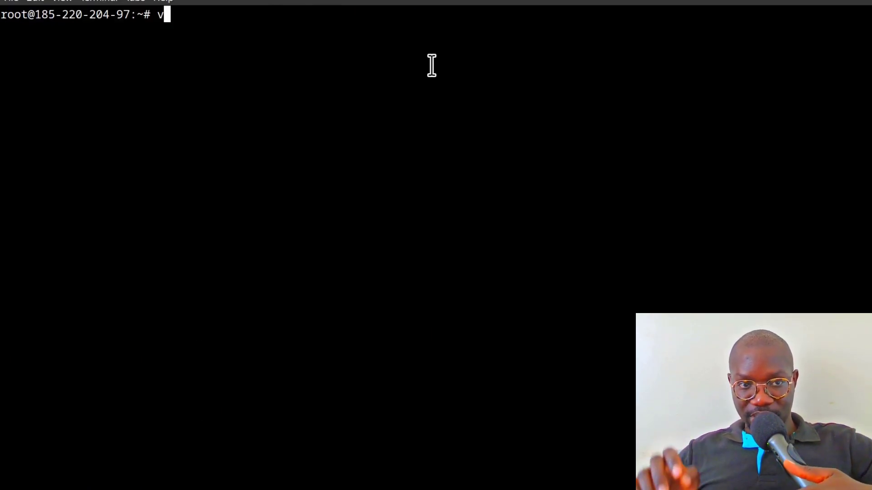
{"action": "type", "text": "i"}
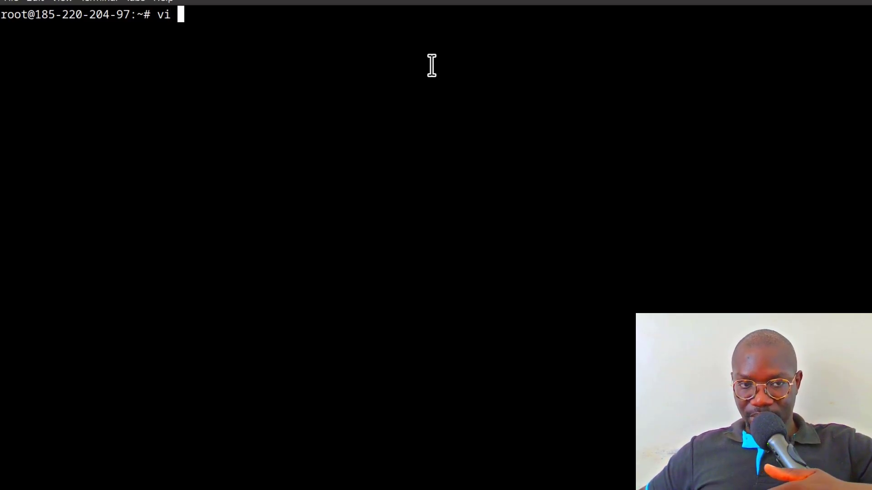
{"action": "key", "text": "BackSpace"}
{"action": "key", "text": "BackSpace"}
{"action": "key", "text": "BackSpace"}
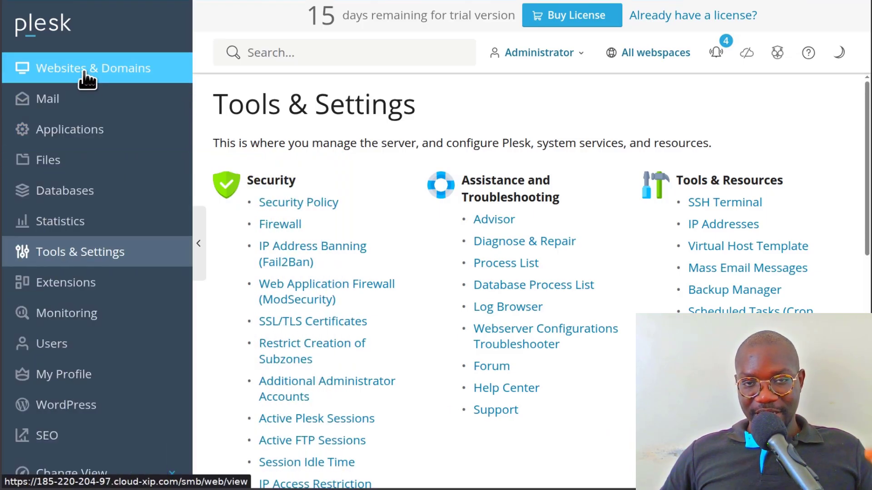
- Find virtualsudo.com in Websites & Domains and open its DNS settings from Hosting & DNS
{"action": "left_click", "coordinate": [84, 72]}
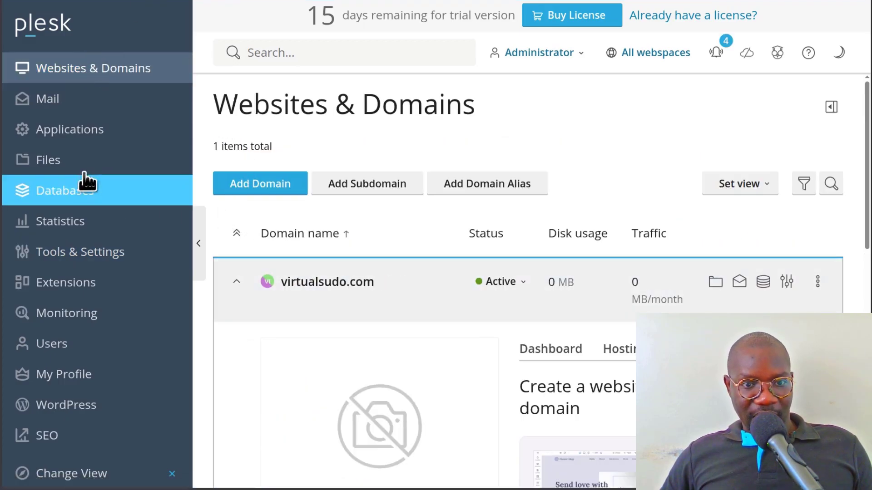
{"action": "scroll", "coordinate": [485, 336], "scroll_direction": "down", "scroll_amount": 3}
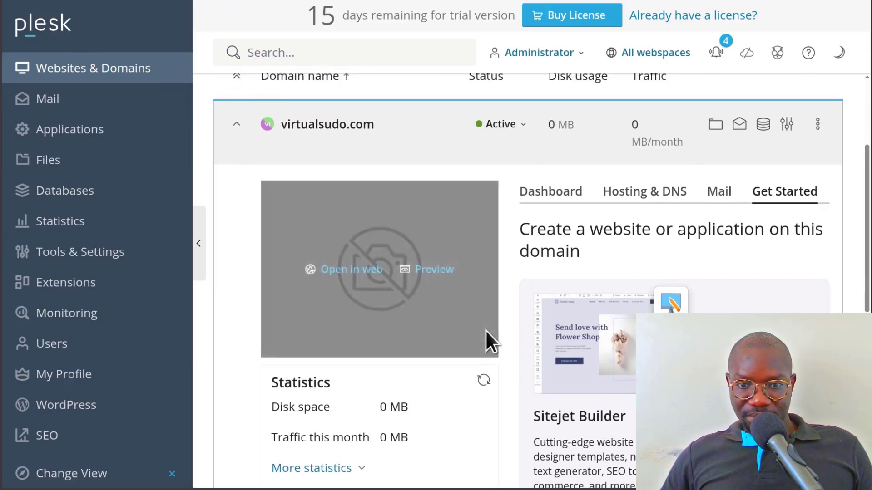
{"action": "scroll", "coordinate": [486, 336], "scroll_direction": "up", "scroll_amount": 3}
{"action": "scroll", "coordinate": [337, 253], "scroll_direction": "down", "scroll_amount": 1}
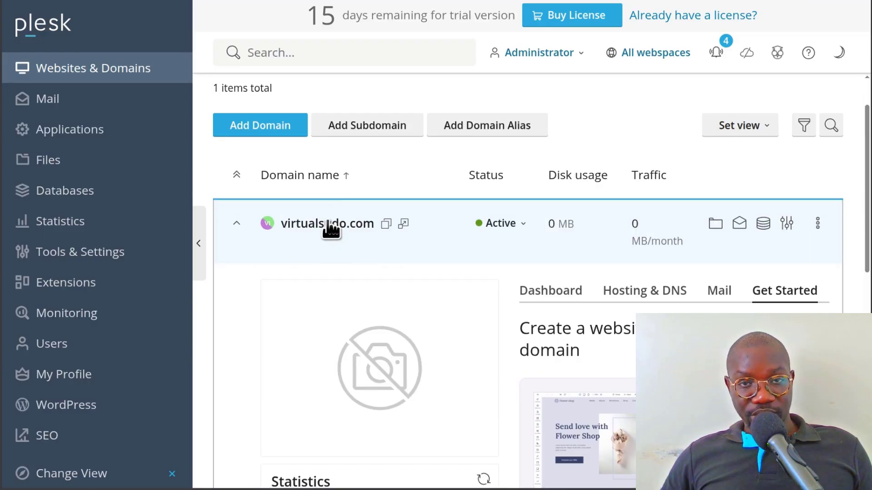
{"action": "scroll", "coordinate": [620, 270], "scroll_direction": "down", "scroll_amount": 2}
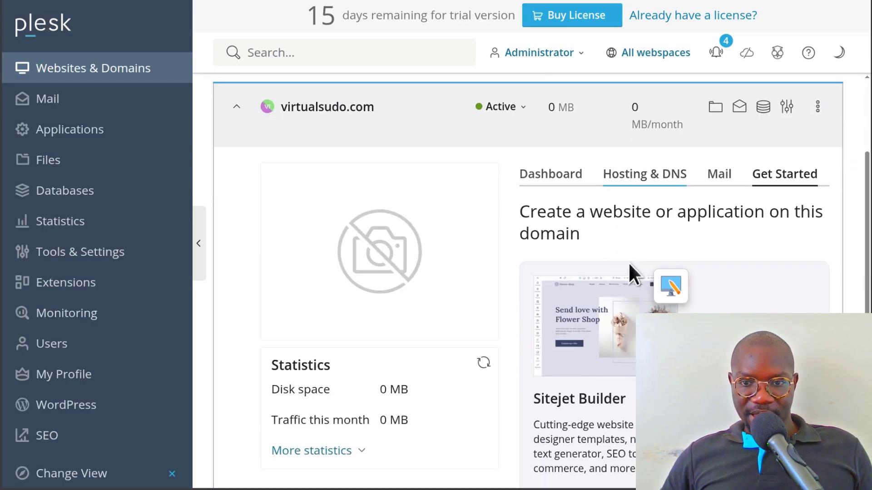
{"action": "left_click", "coordinate": [641, 181]}
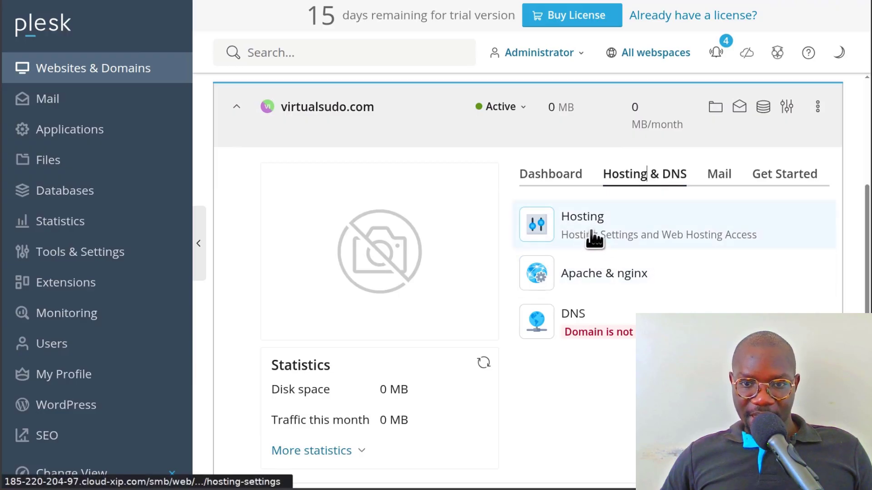
{"action": "left_click", "coordinate": [584, 313]}
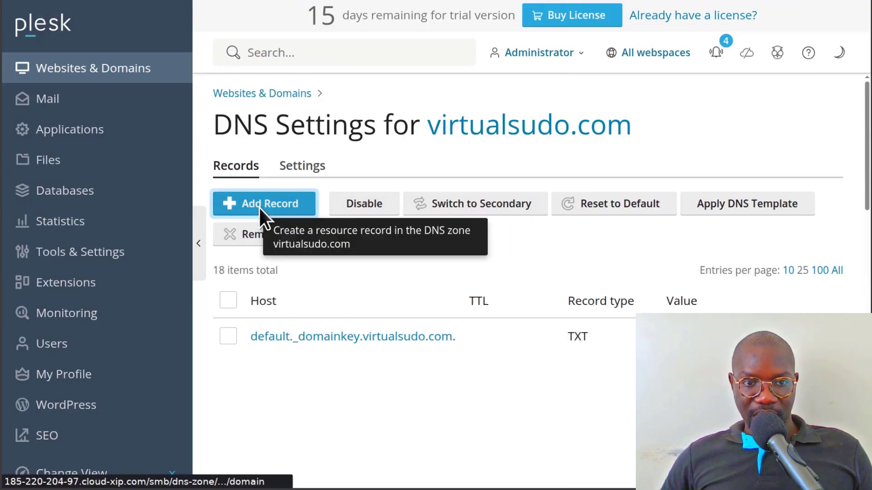
- Add an A record for 'panel' pointing to the server IP 185.220.204.97
{"action": "left_click", "coordinate": [275, 206]}
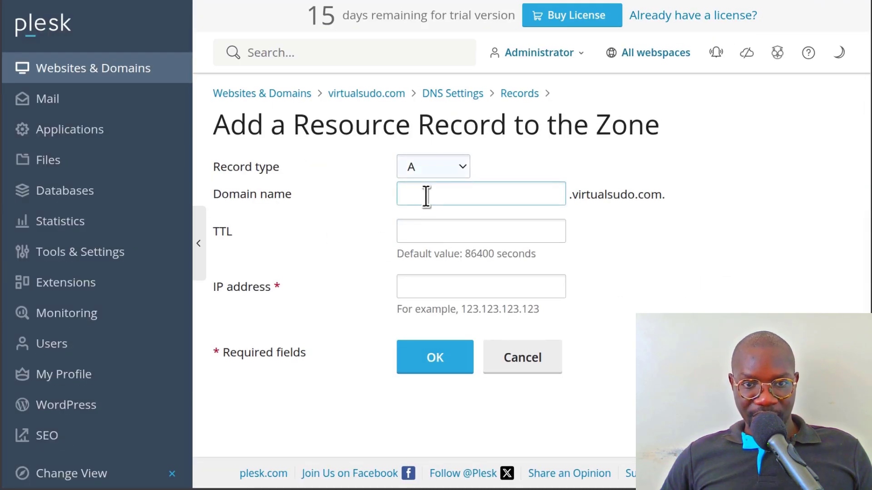
{"action": "left_click", "coordinate": [426, 194]}
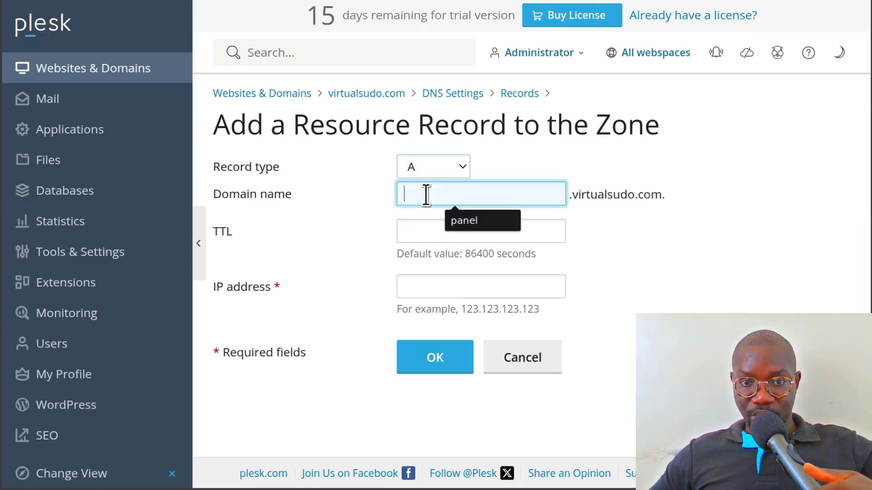
{"action": "type", "text": "panel"}
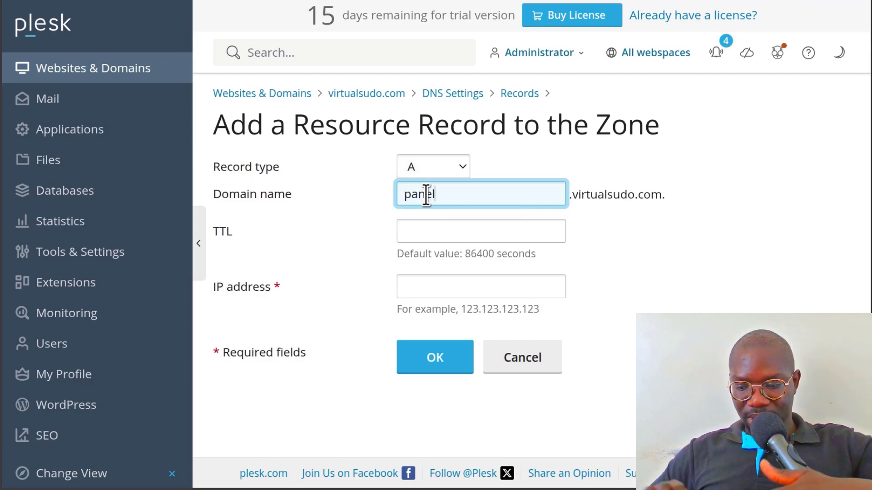
{"action": "left_click", "coordinate": [434, 284]}
{"action": "left_click", "coordinate": [653, 278]}
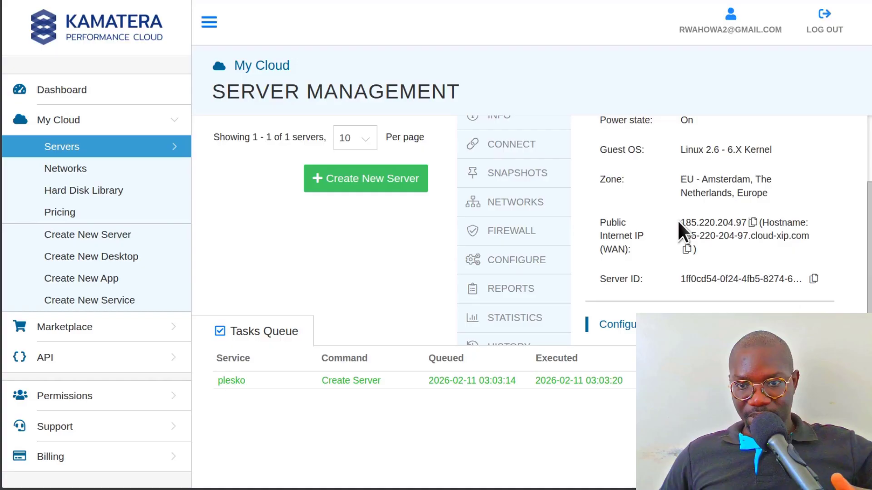
{"action": "left_click", "coordinate": [753, 223]}
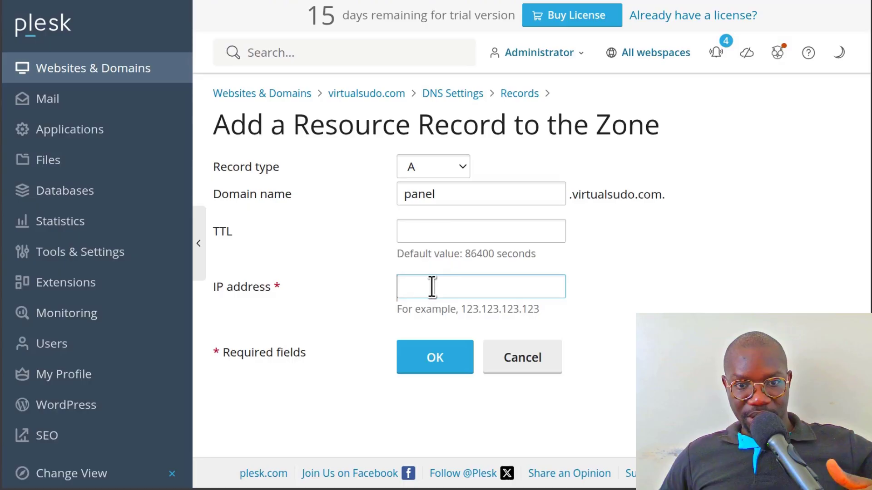
{"action": "left_click", "coordinate": [432, 286]}
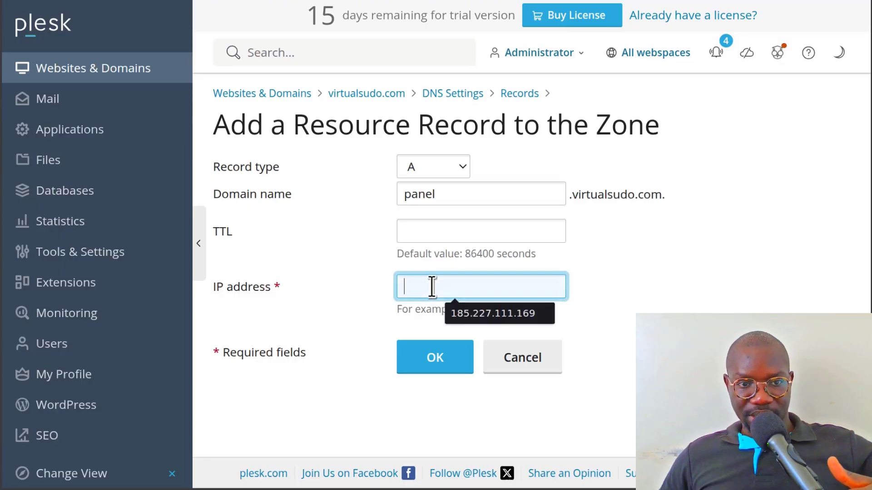
{"action": "key", "text": "ctrl+v"}
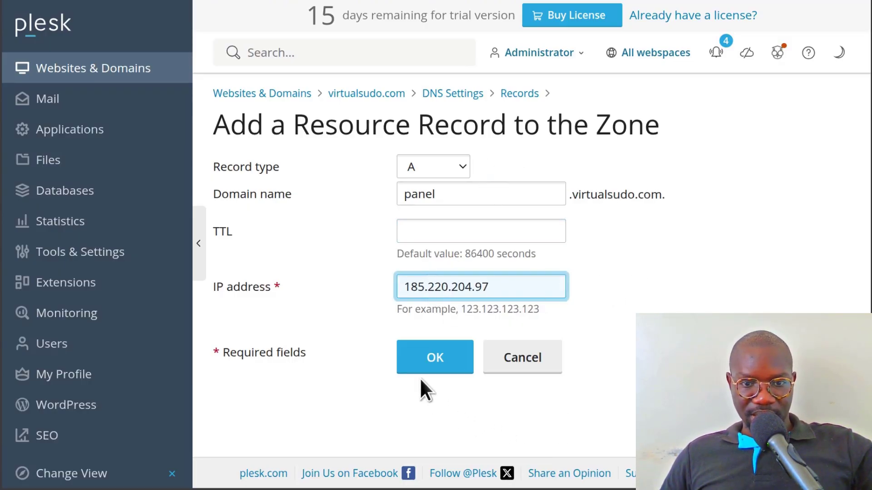
{"action": "left_click", "coordinate": [432, 359]}
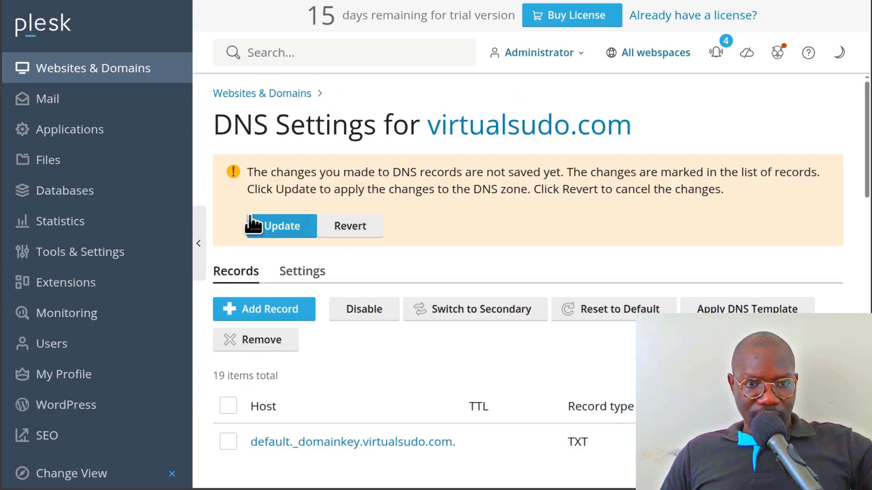
- Update the DNS zone and apply the DNS template changes
{"action": "left_click", "coordinate": [280, 225]}
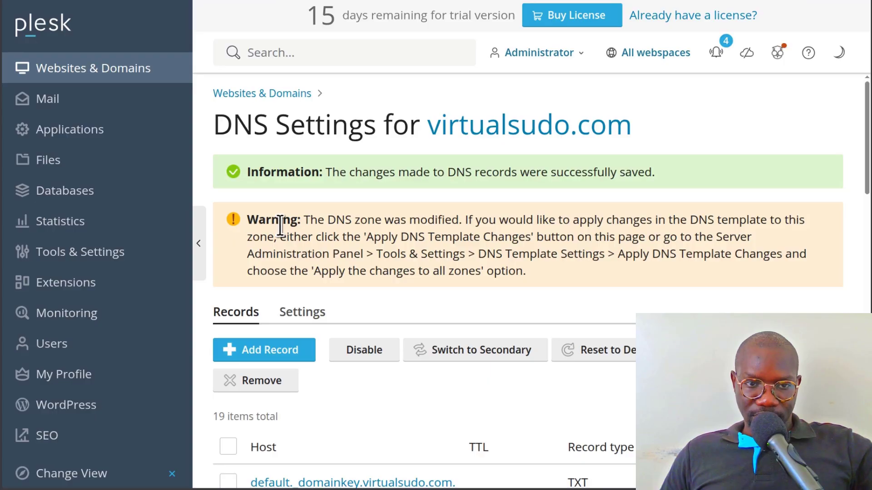
{"action": "scroll", "coordinate": [591, 168], "scroll_direction": "down", "scroll_amount": 1}
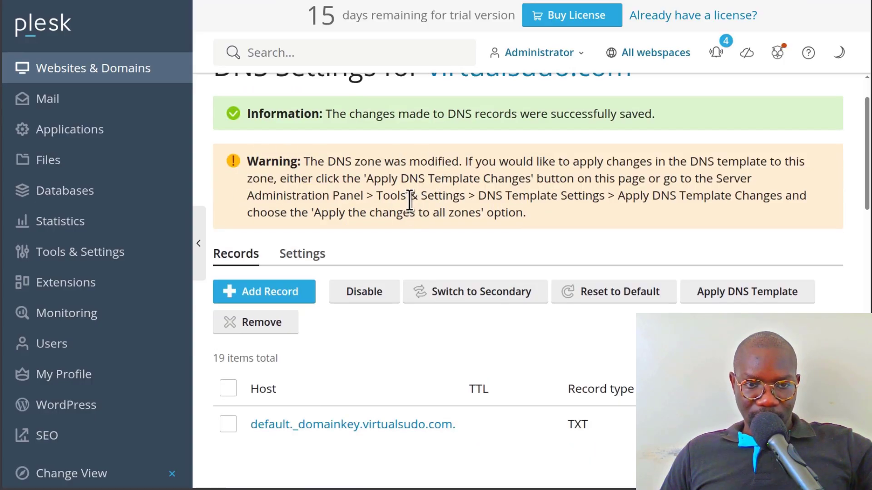
{"action": "left_click", "coordinate": [753, 302]}
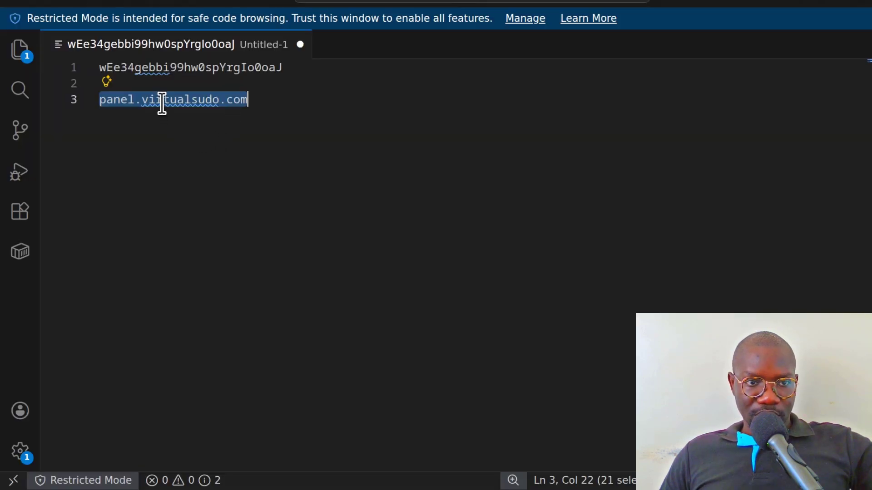
- Open panel.virtualsudo.com in a new tab, which shows Plesk's web server default page
{"action": "right_click", "coordinate": [162, 101]}
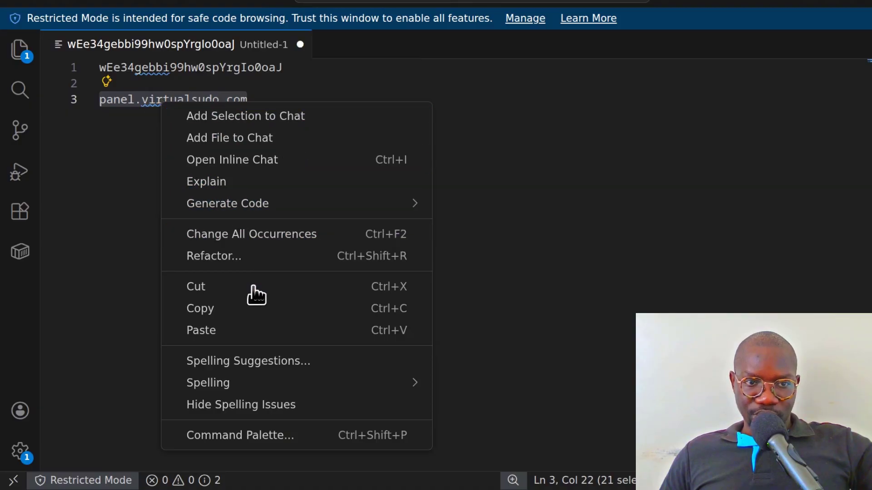
{"action": "left_click", "coordinate": [222, 312]}
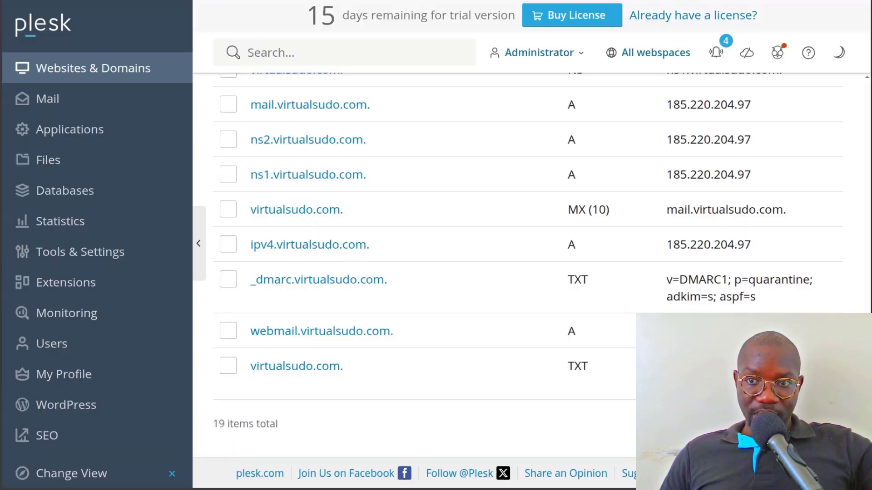
{"action": "key", "text": "ctrl+t"}
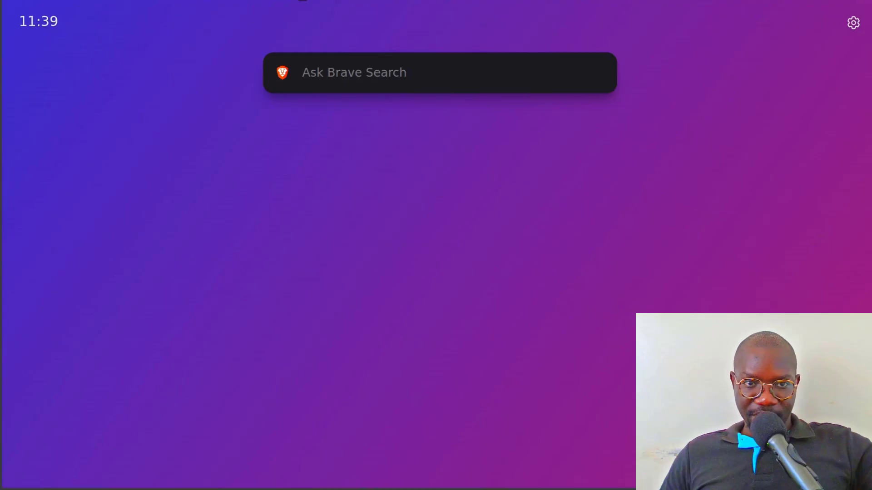
{"action": "right_click", "coordinate": [308, 3]}
{"action": "left_click", "coordinate": [394, 77]}
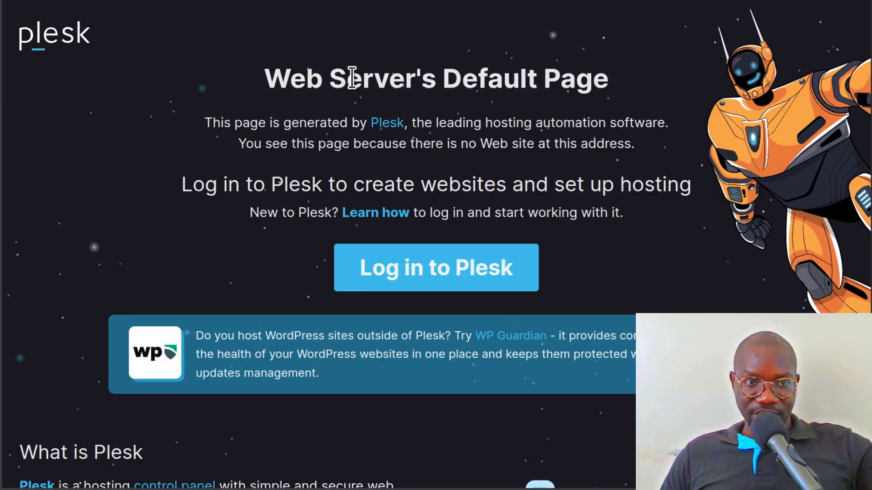
- Go to the dnschecker.org propagation site
{"action": "key", "text": "ctrl+l"}
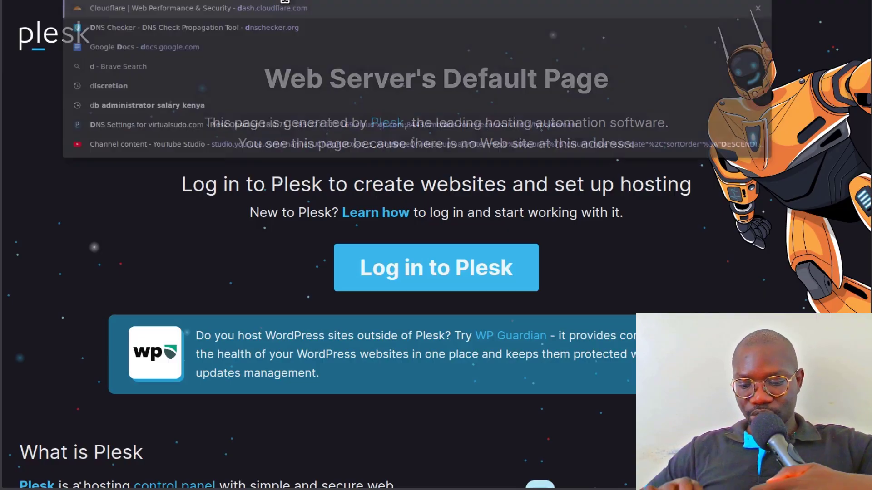
{"action": "type", "text": "dnsc"}
{"action": "key", "text": "Return"}
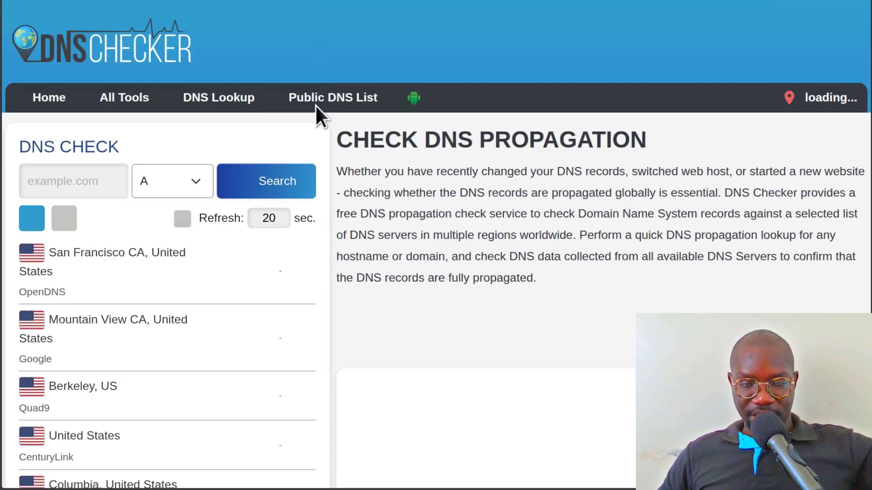
- Run an A record check for panel.virtualsudo.com, confirming 185.220.204.97 worldwide
{"action": "left_click", "coordinate": [64, 176]}
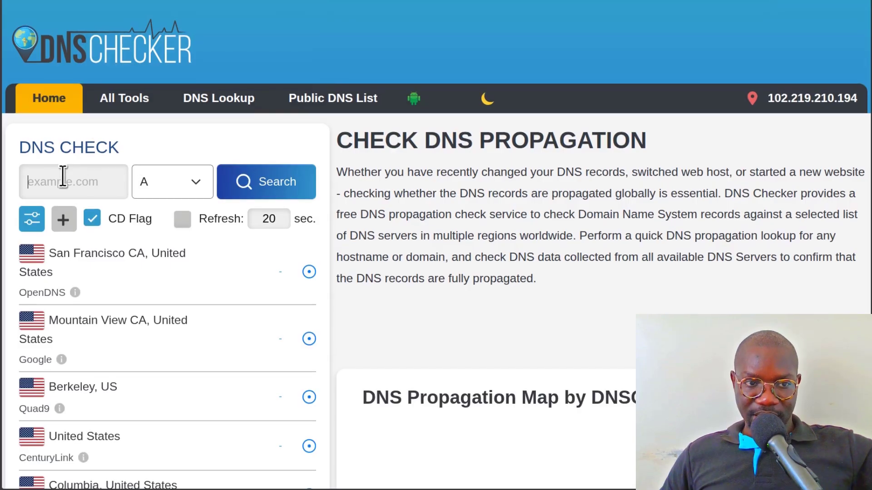
{"action": "key", "text": "ctrl+v"}
{"action": "key", "text": "Home"}
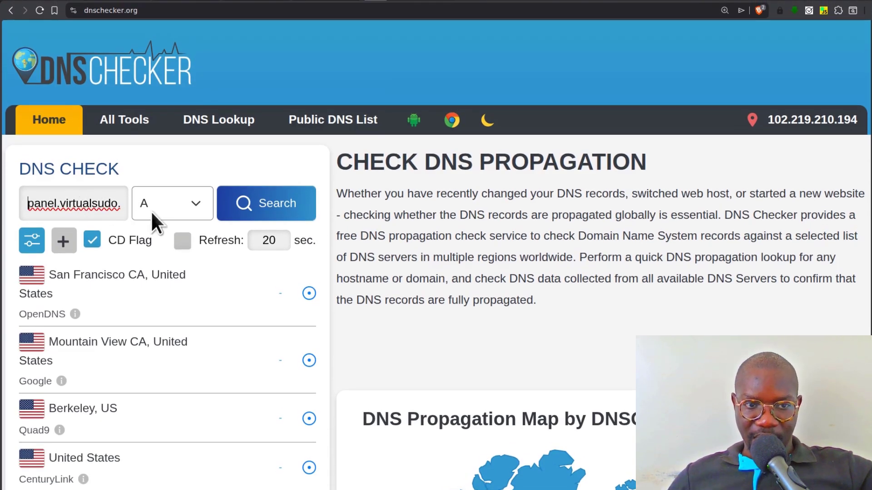
{"action": "left_click", "coordinate": [273, 201]}
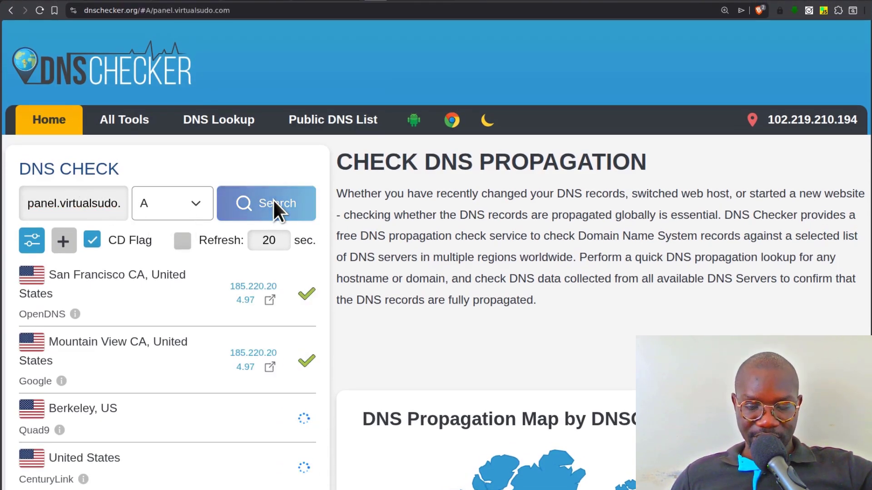
{"action": "scroll", "coordinate": [306, 359], "scroll_direction": "down", "scroll_amount": 10}
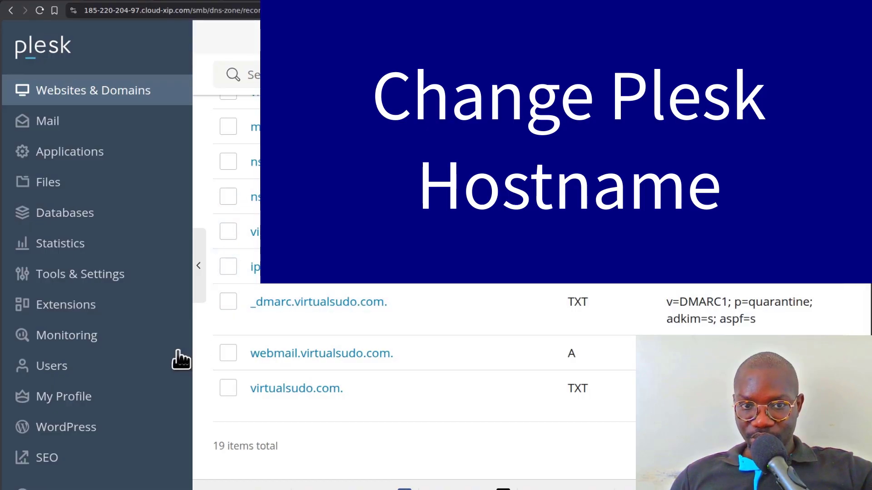
- Copy panel.virtualsudo.com from the VS Code notes and return to Plesk's Tools & Settings
{"action": "left_click", "coordinate": [258, 1]}
{"action": "right_click", "coordinate": [162, 121]}
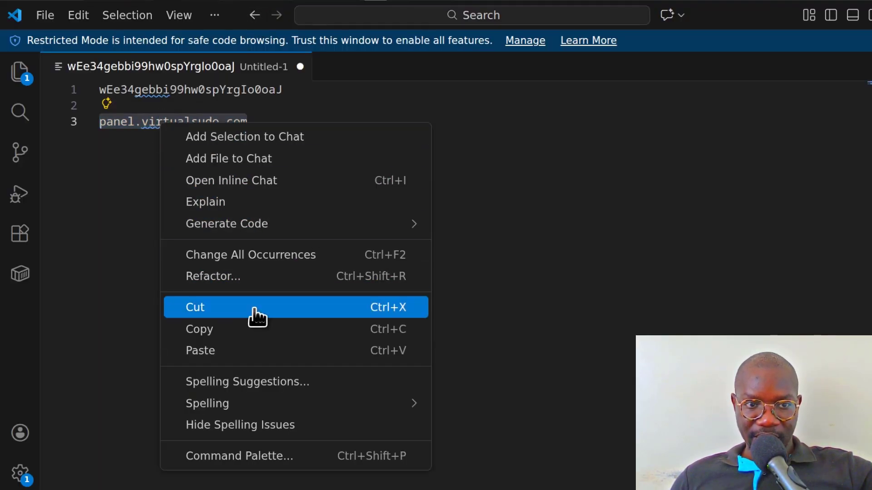
{"action": "left_click", "coordinate": [200, 330]}
{"action": "key", "text": "alt+Tab"}
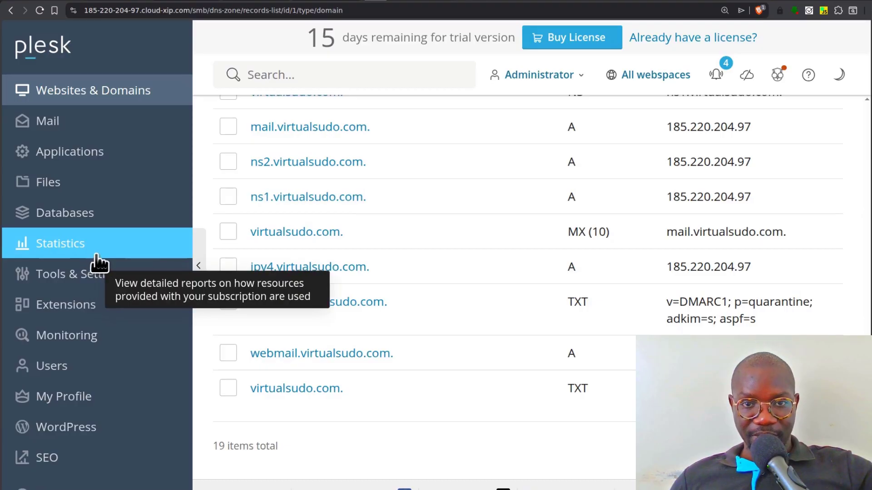
{"action": "left_click", "coordinate": [81, 278]}
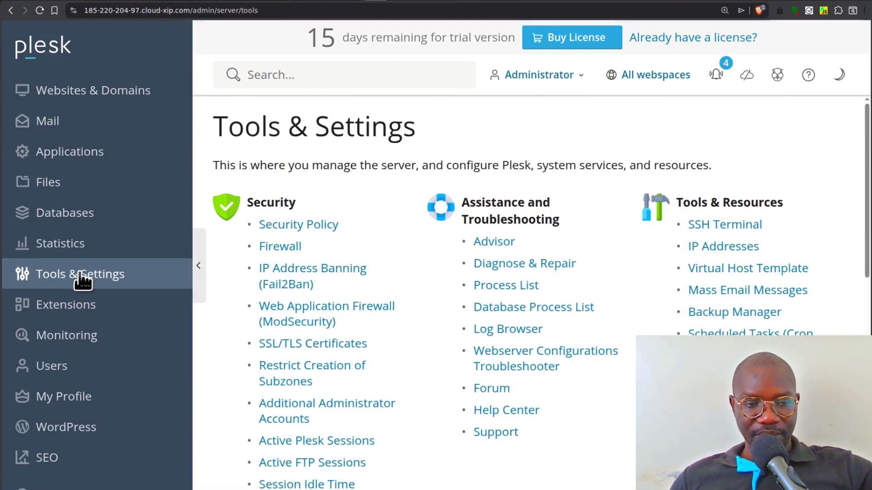
- In Server Settings, replace the Full hostname with panel.virtualsudo.com and save
{"action": "scroll", "coordinate": [358, 262], "scroll_direction": "down", "scroll_amount": 1}
{"action": "scroll", "coordinate": [357, 262], "scroll_direction": "down", "scroll_amount": 7}
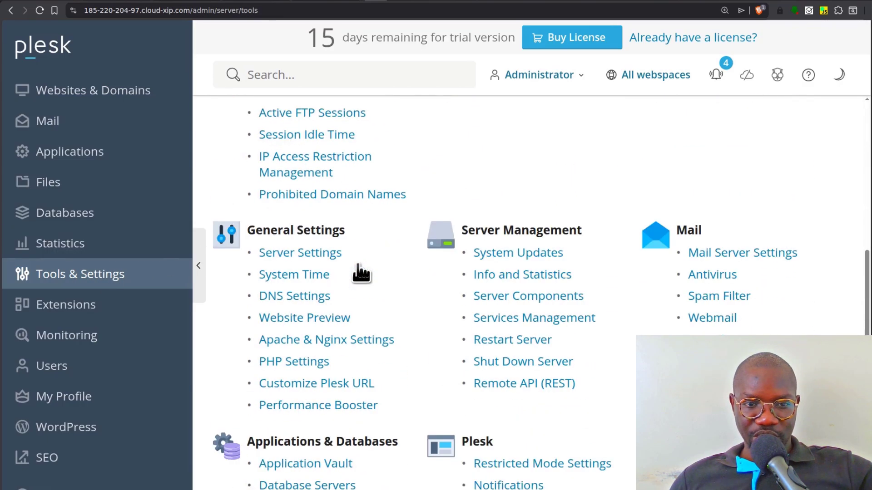
{"action": "left_click", "coordinate": [295, 255]}
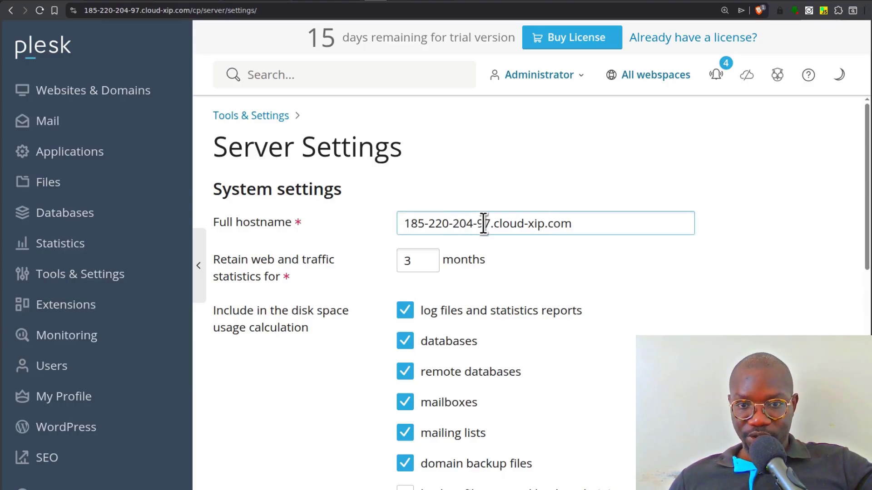
{"action": "triple_click", "coordinate": [484, 223]}
{"action": "right_click", "coordinate": [483, 224]}
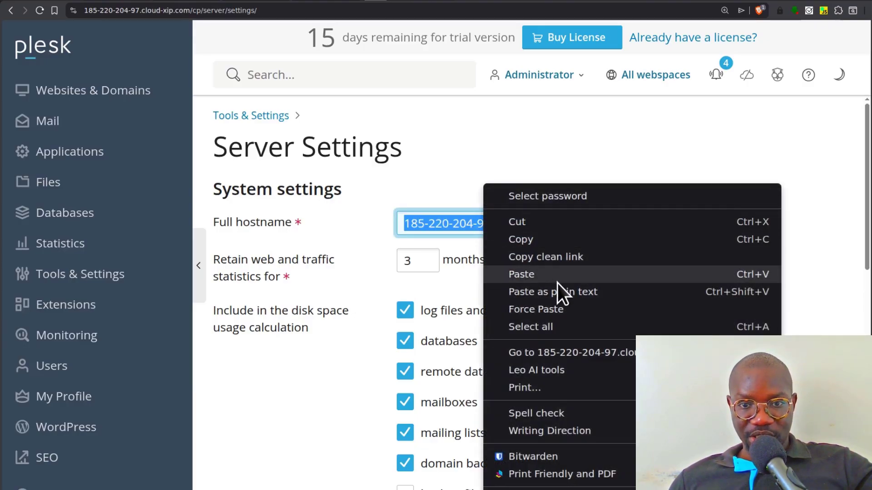
{"action": "left_click", "coordinate": [532, 276]}
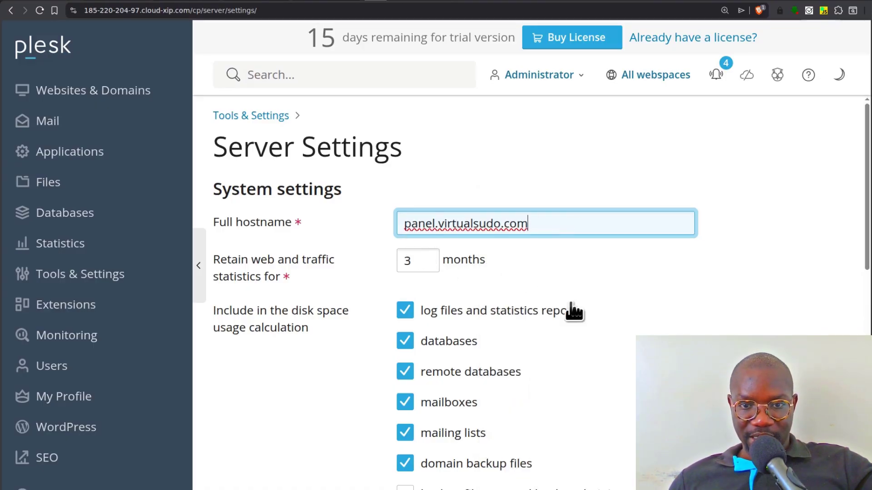
{"action": "scroll", "coordinate": [571, 304], "scroll_direction": "down", "scroll_amount": 5}
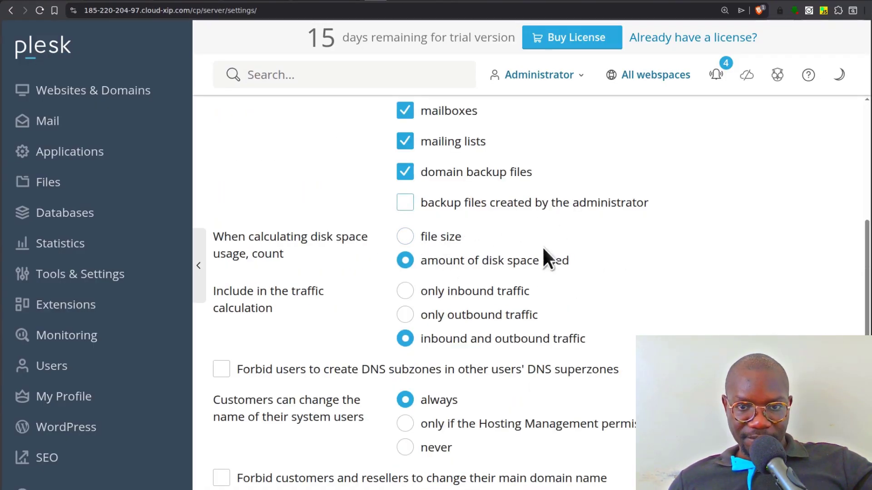
{"action": "scroll", "coordinate": [457, 272], "scroll_direction": "down", "scroll_amount": 5}
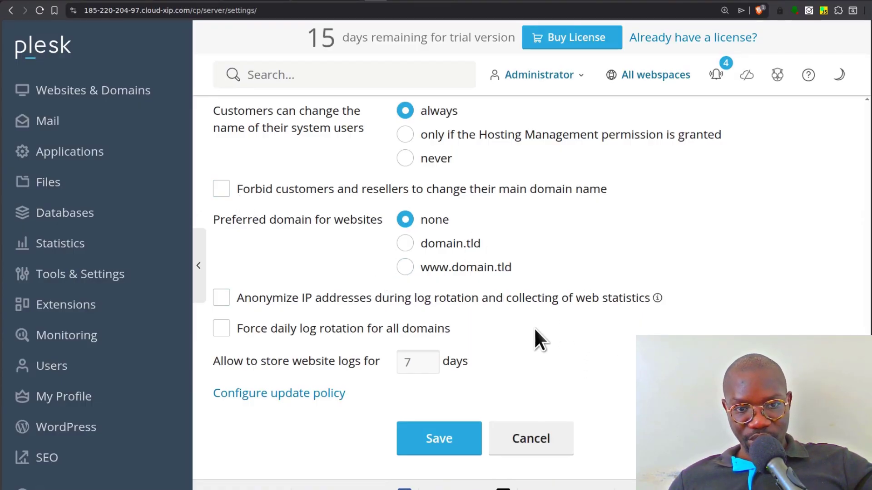
{"action": "scroll", "coordinate": [535, 328], "scroll_direction": "up", "scroll_amount": 2}
{"action": "scroll", "coordinate": [530, 328], "scroll_direction": "up", "scroll_amount": 8}
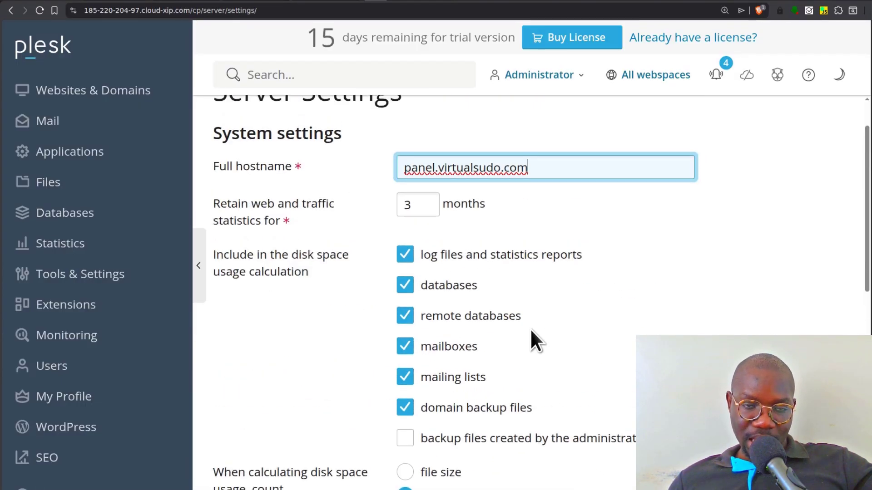
{"action": "scroll", "coordinate": [578, 438], "scroll_direction": "down", "scroll_amount": 10}
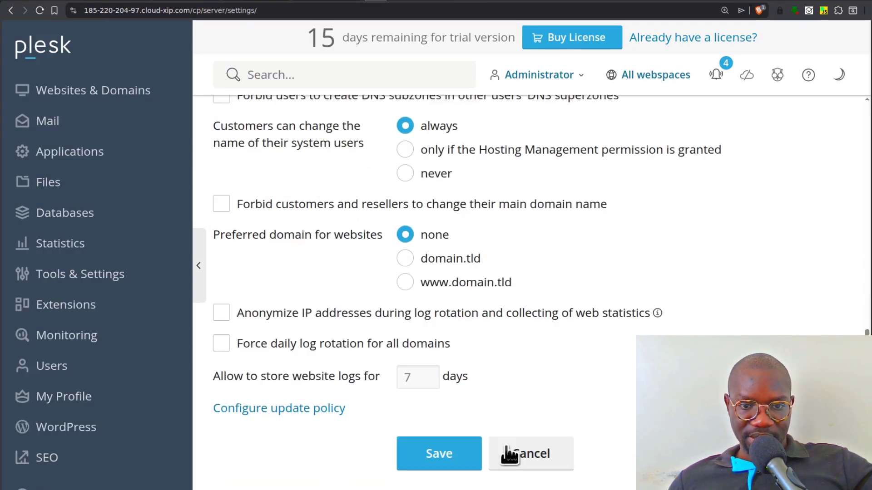
{"action": "left_click", "coordinate": [439, 436]}
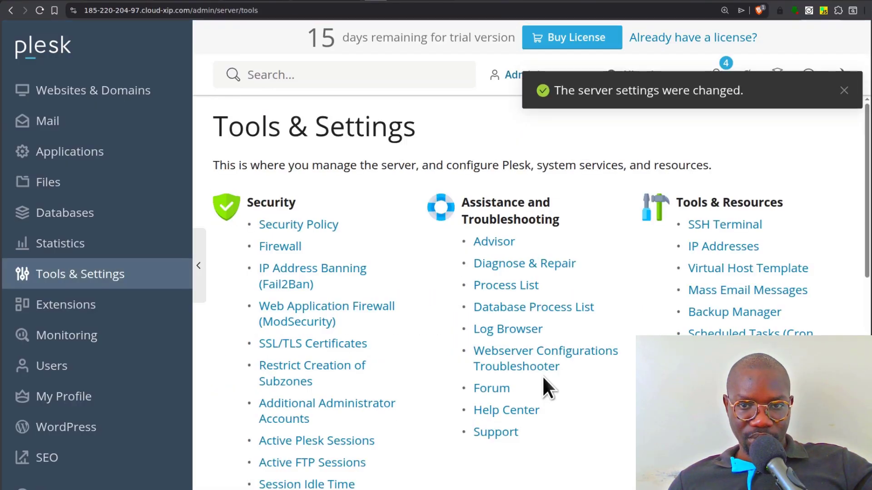
- Run cat /etc/hosts to confirm 185.220.204.97 maps to panel.virtualsudo.com, then return to Plesk
{"action": "left_click", "coordinate": [317, 1]}
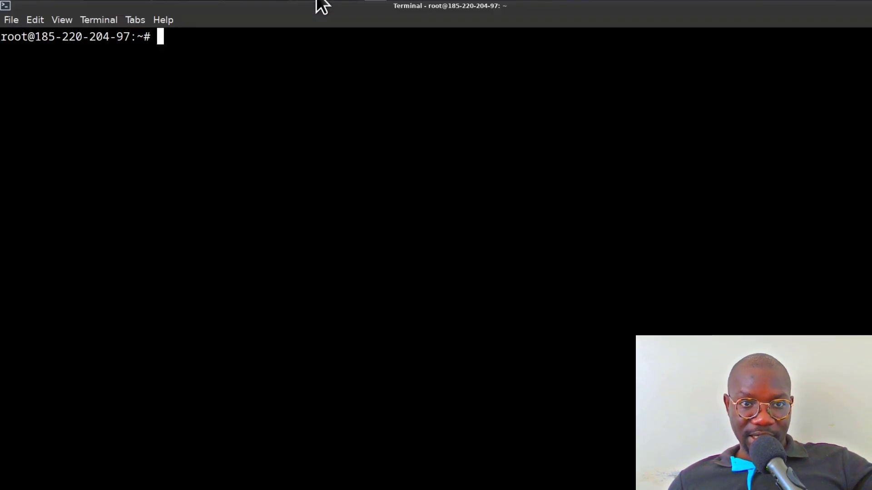
{"action": "type", "text": "v"}
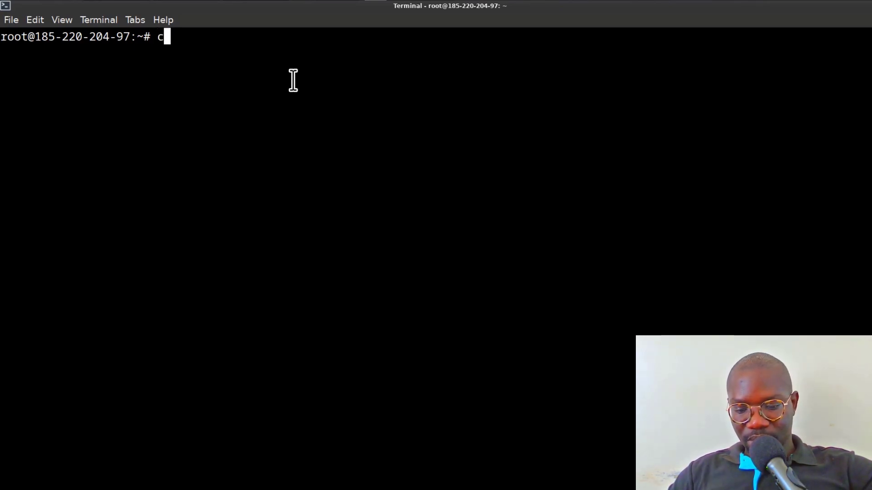
{"action": "type", "text": "cat /etc"}
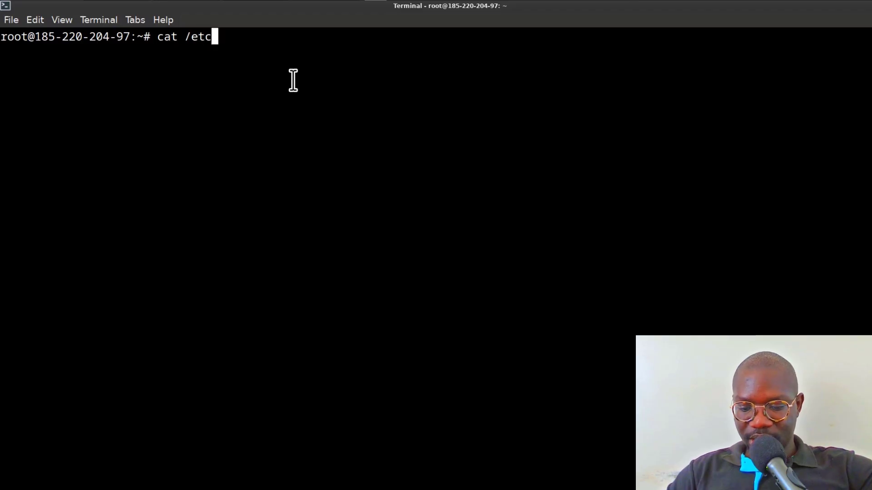
{"action": "type", "text": "/hosts"}
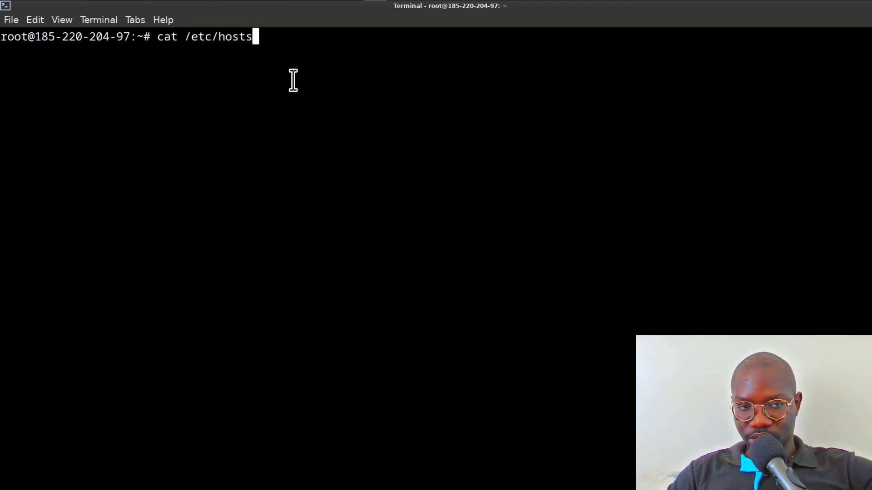
{"action": "key", "text": "Return"}
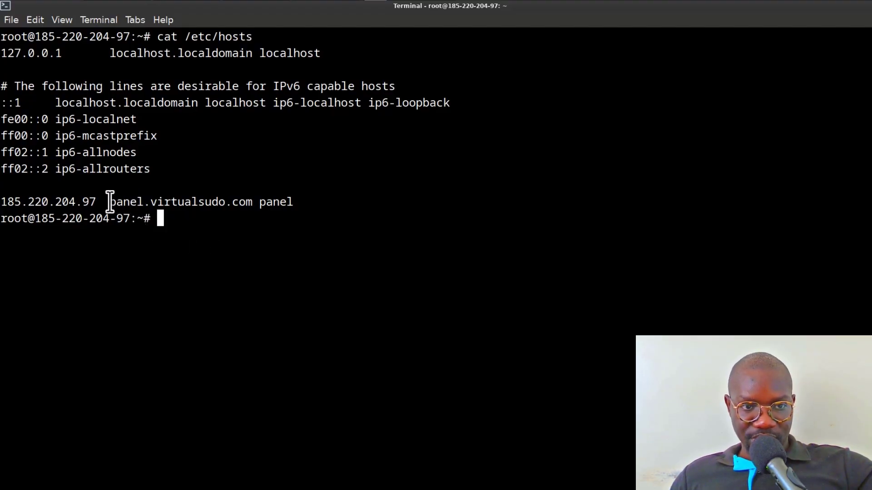
{"action": "left_click_drag", "start_coordinate": [110, 202], "coordinate": [303, 199]}
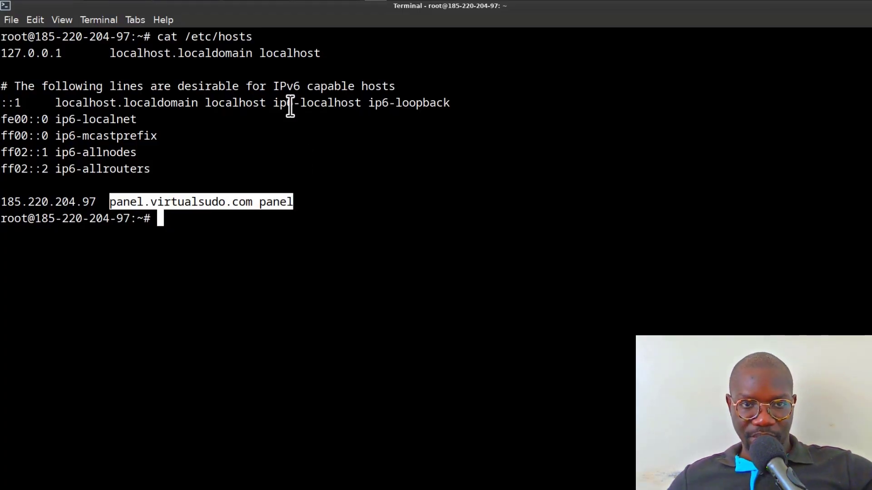
{"action": "left_click", "coordinate": [195, 4]}
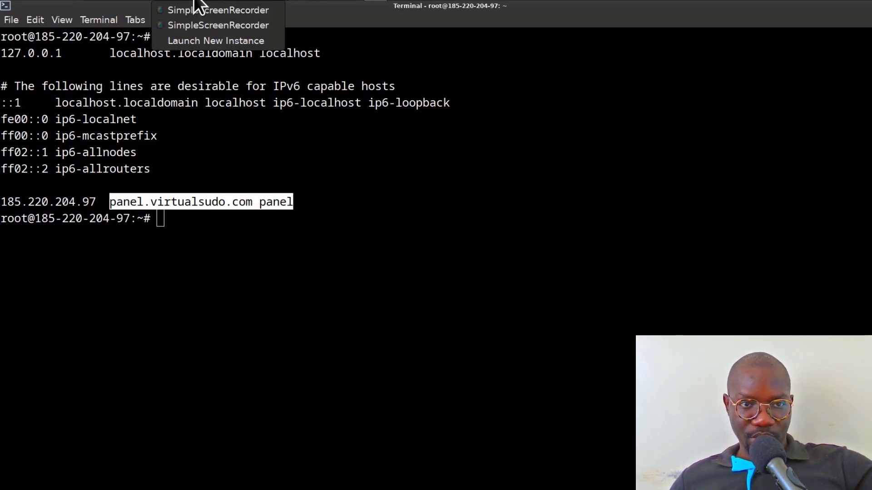
{"action": "left_click", "coordinate": [110, 2]}
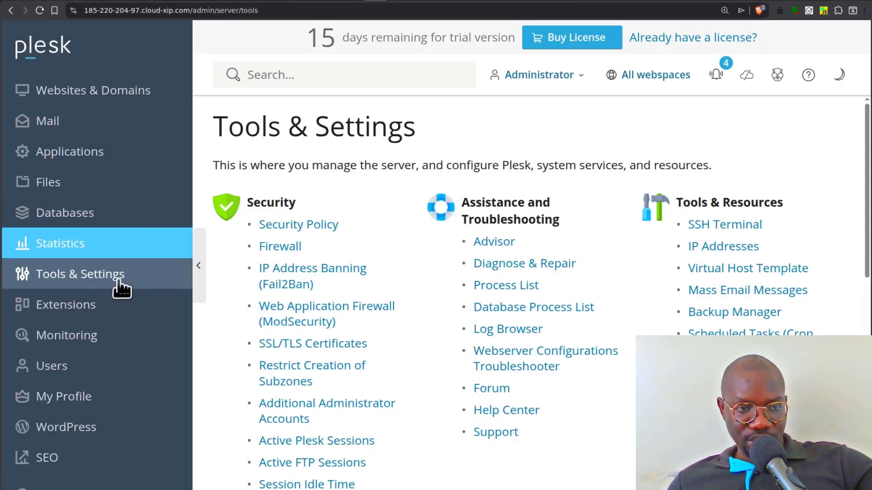
- Try opening Plesk's Mail section, which lands on a chunk-load error page
{"action": "left_click", "coordinate": [69, 123]}
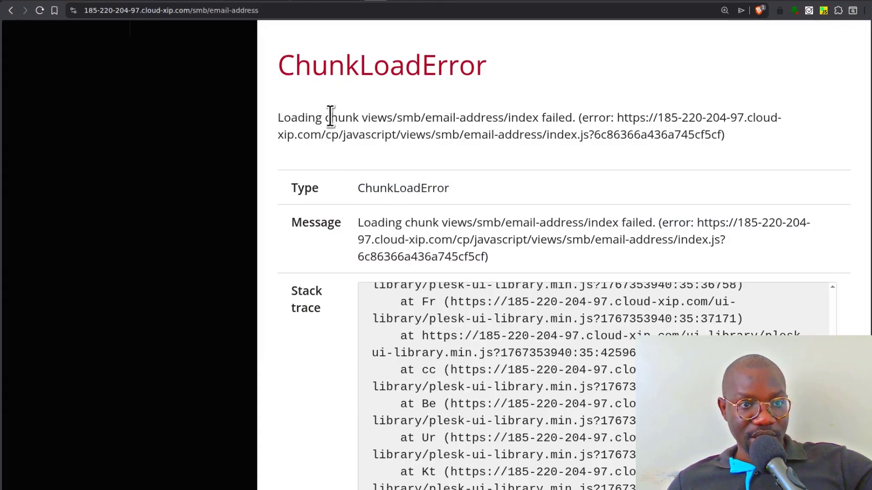
{"action": "scroll", "coordinate": [538, 252], "scroll_direction": "down", "scroll_amount": 3}
{"action": "scroll", "coordinate": [538, 257], "scroll_direction": "up", "scroll_amount": 10}
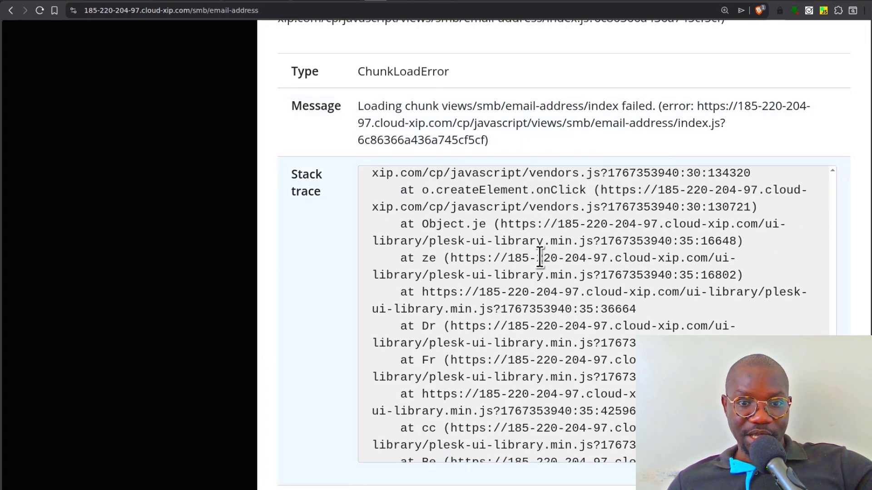
{"action": "scroll", "coordinate": [468, 124], "scroll_direction": "up", "scroll_amount": 3}
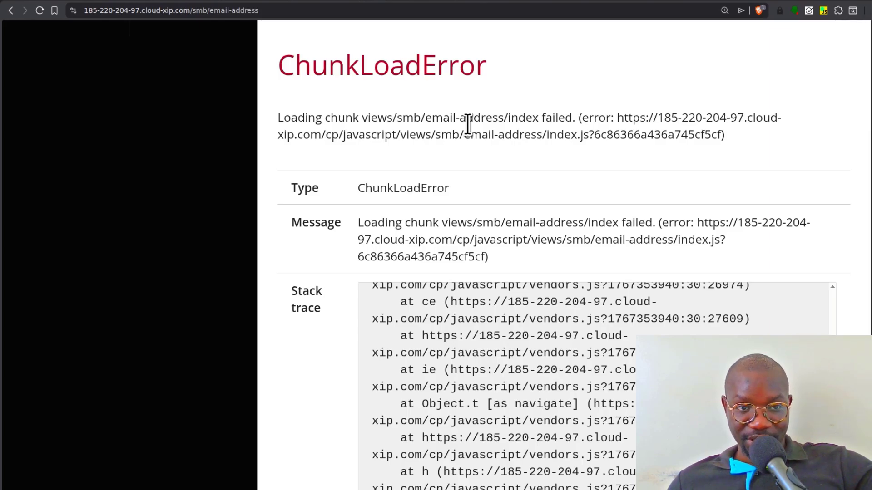
- Replace the page address with panel.virtualsudo.com to load the Plesk login page
{"action": "left_click", "coordinate": [129, 10]}
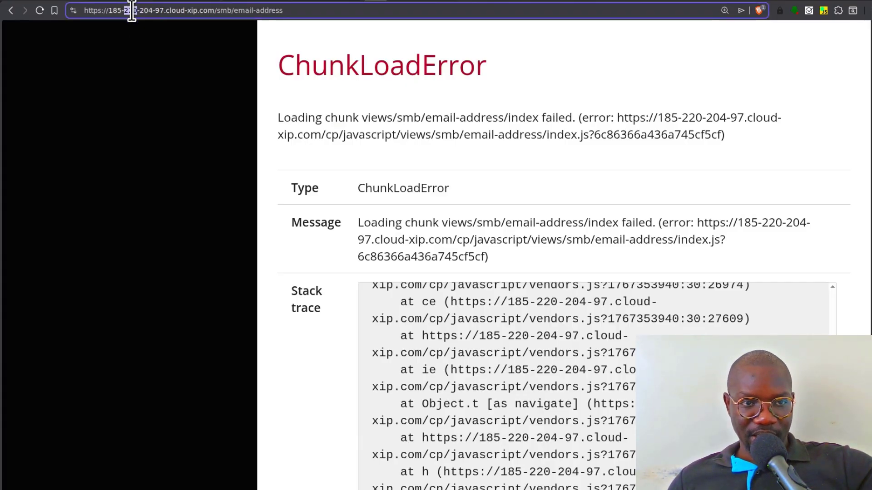
{"action": "triple_click", "coordinate": [131, 10]}
{"action": "right_click", "coordinate": [132, 10]}
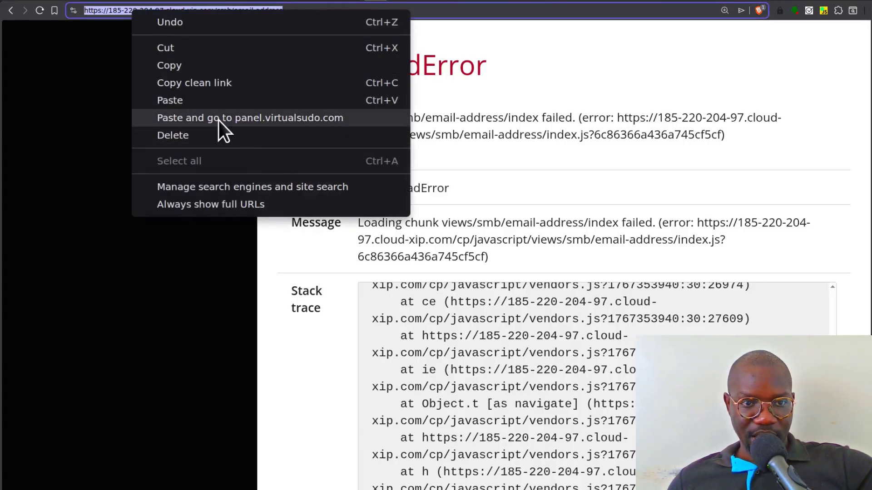
{"action": "left_click", "coordinate": [195, 118]}
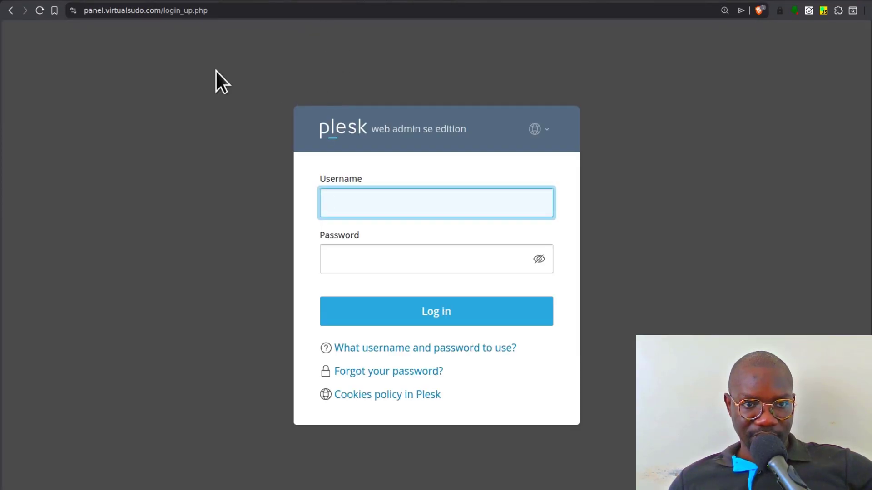
- Copy the administrator password from the VS Code notes
{"action": "left_click", "coordinate": [353, 200]}
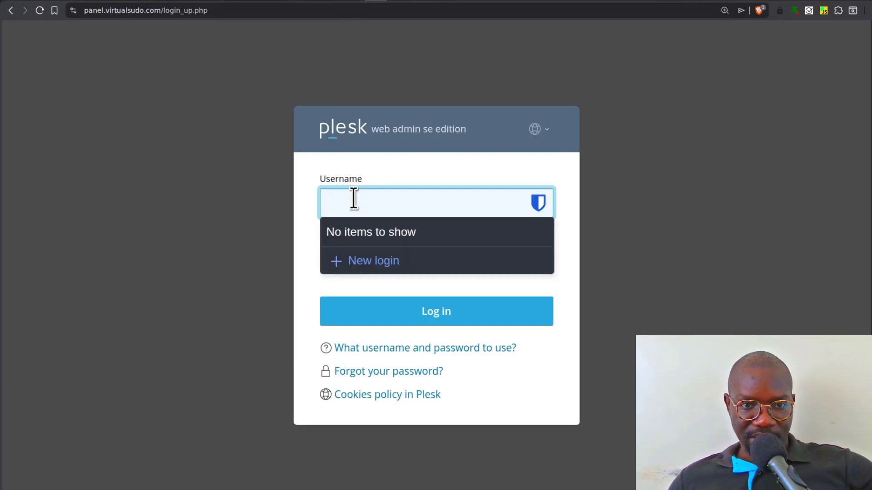
{"action": "left_click", "coordinate": [258, 1]}
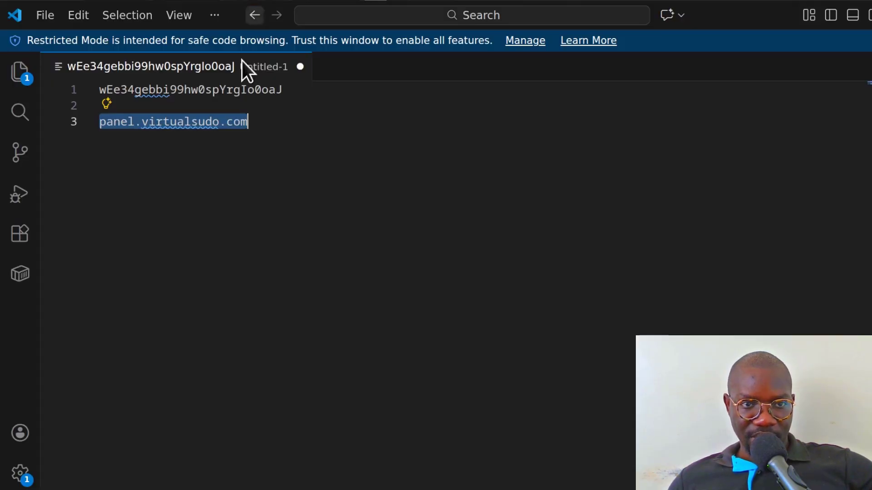
{"action": "left_click", "coordinate": [214, 218]}
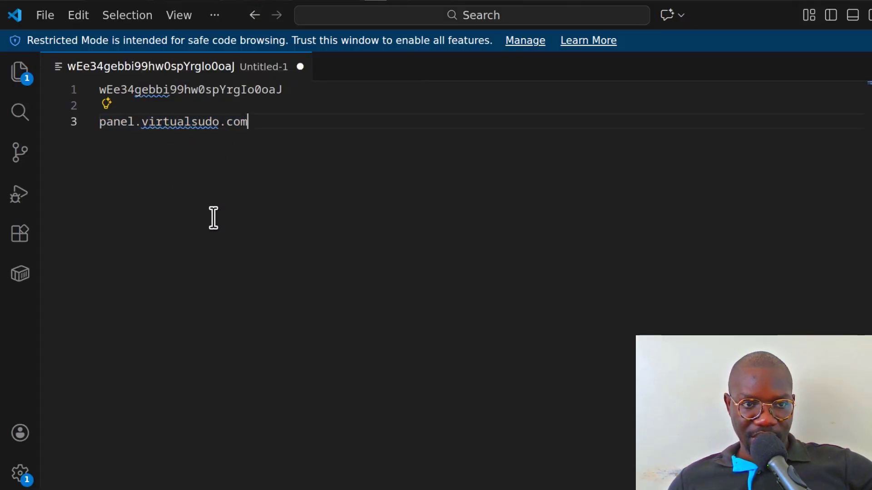
{"action": "right_click", "coordinate": [185, 89]}
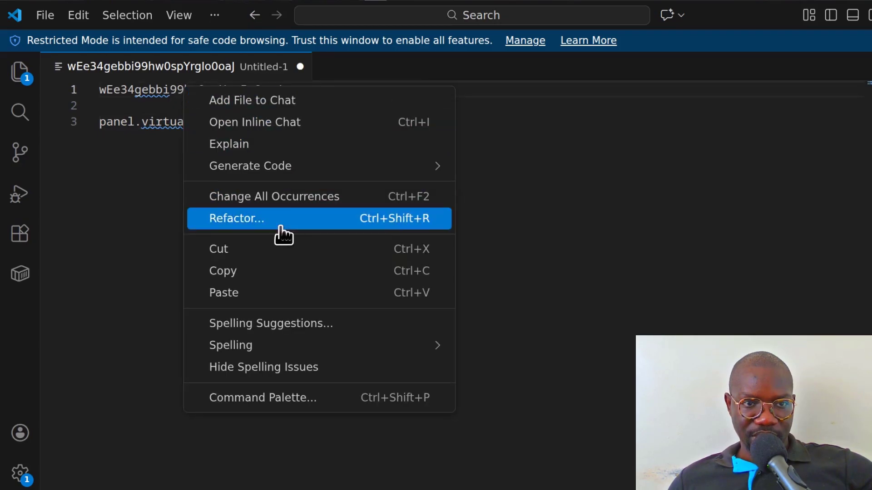
{"action": "left_click", "coordinate": [250, 273]}
{"action": "left_click", "coordinate": [121, 3]}
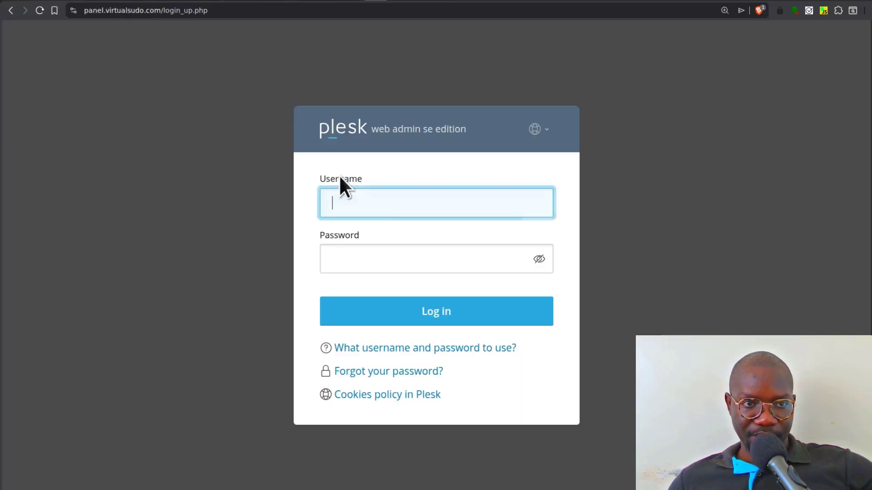
- Log in as root with the pasted password and dismiss both save-password prompts
{"action": "left_click", "coordinate": [375, 200]}
{"action": "type", "text": "root"}
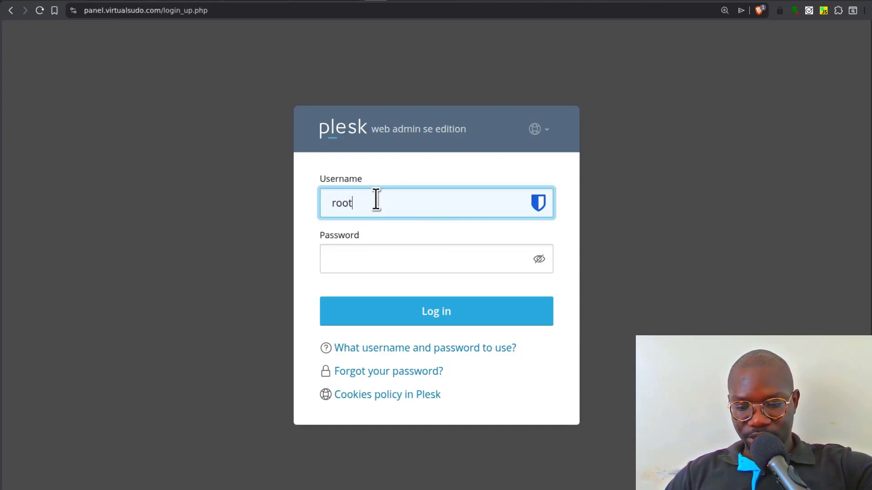
{"action": "left_click", "coordinate": [369, 255]}
{"action": "key", "text": "ctrl+v"}
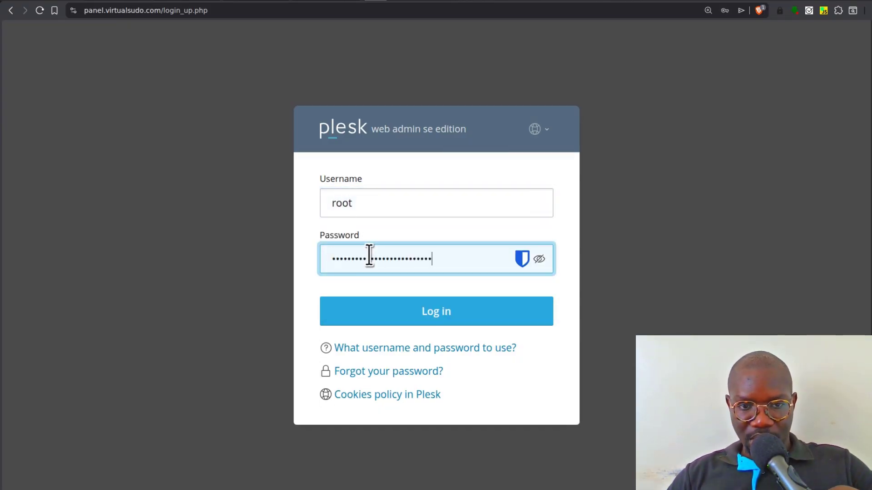
{"action": "left_click", "coordinate": [391, 314]}
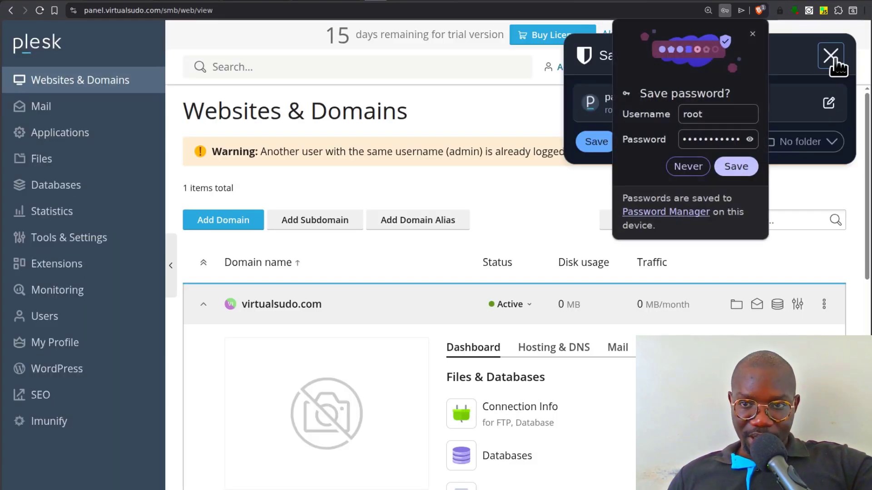
{"action": "left_click", "coordinate": [834, 58]}
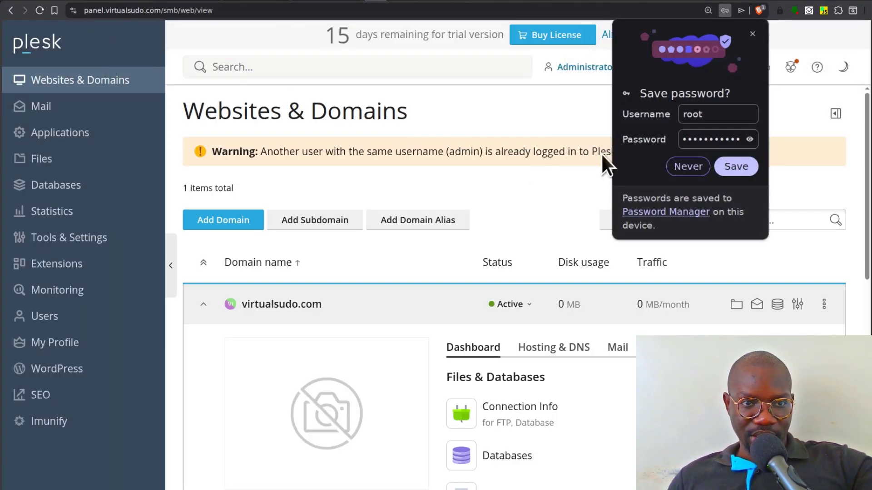
{"action": "left_click", "coordinate": [752, 34]}
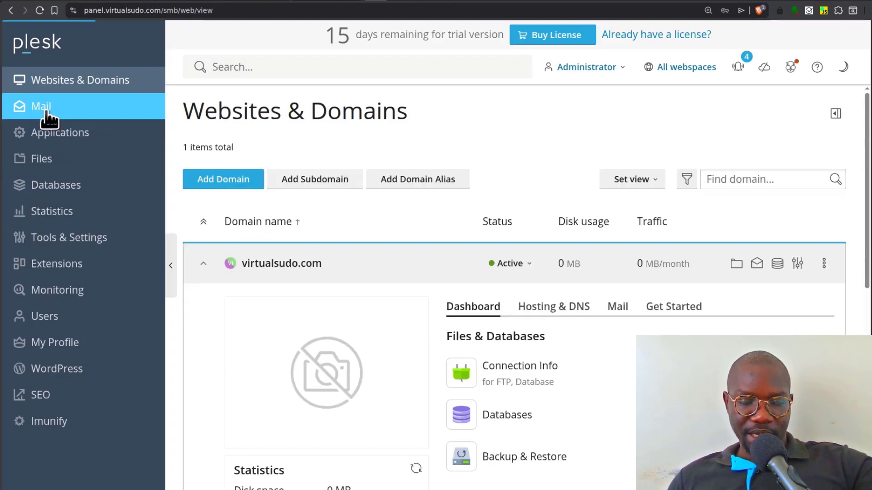
- Start a new email address on virtualsudo.com and enter the mailbox name
{"action": "left_click", "coordinate": [47, 113]}
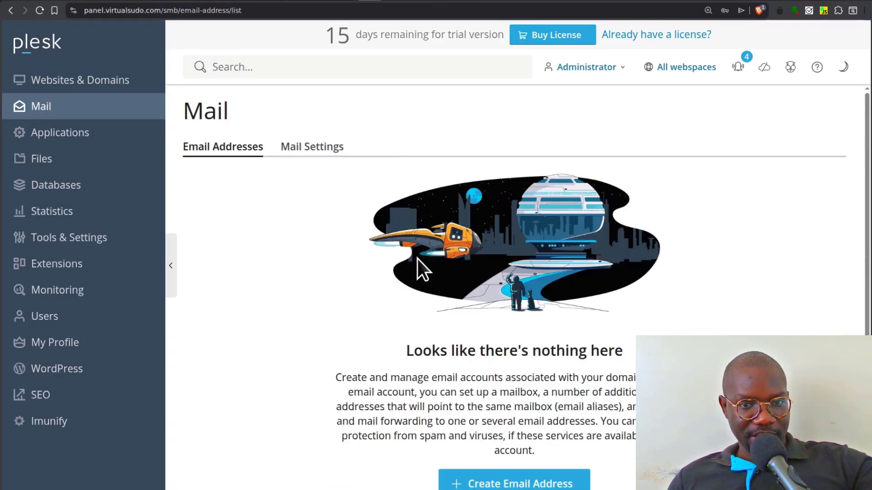
{"action": "scroll", "coordinate": [379, 244], "scroll_direction": "down", "scroll_amount": 1}
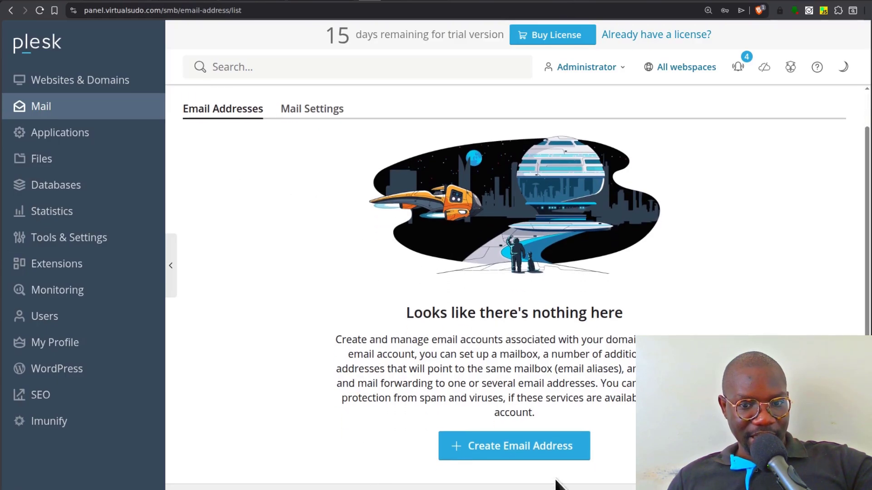
{"action": "left_click", "coordinate": [520, 452]}
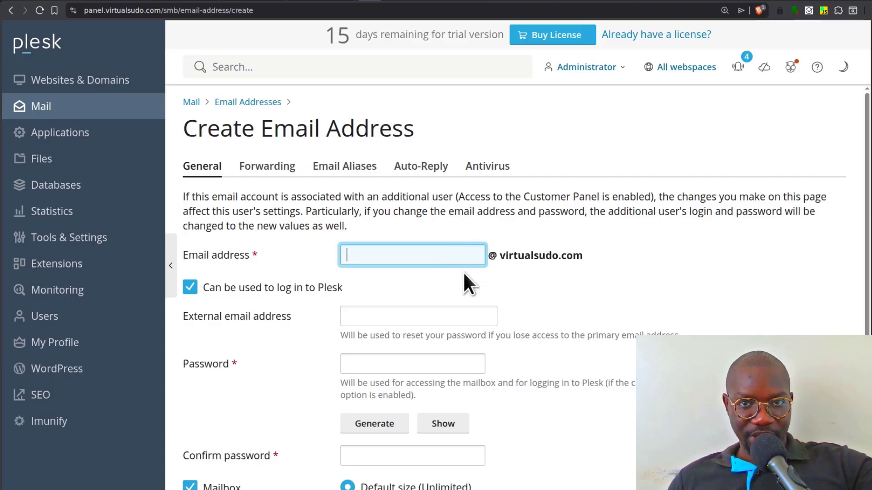
{"action": "left_click", "coordinate": [450, 259]}
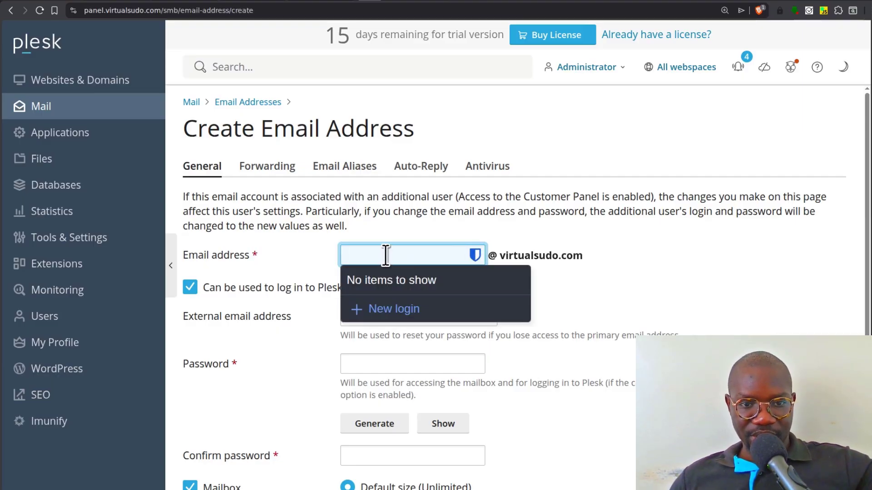
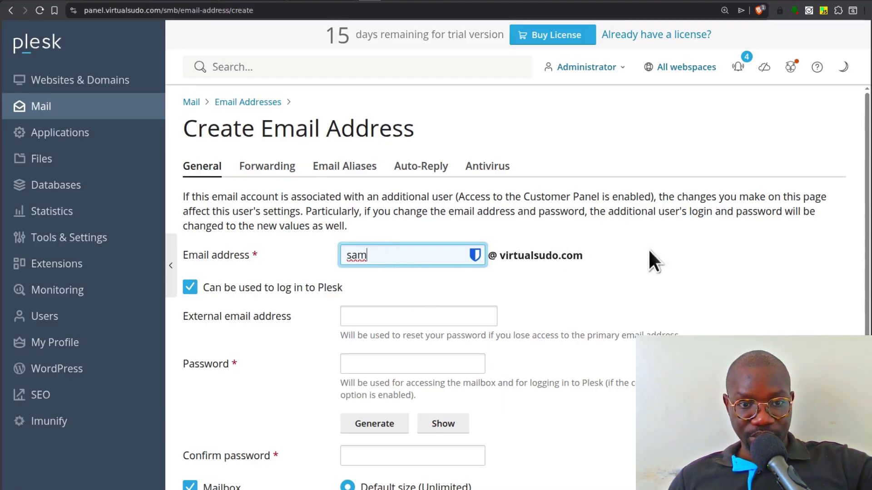
{"action": "scroll", "coordinate": [344, 300], "scroll_direction": "down", "scroll_amount": 3}
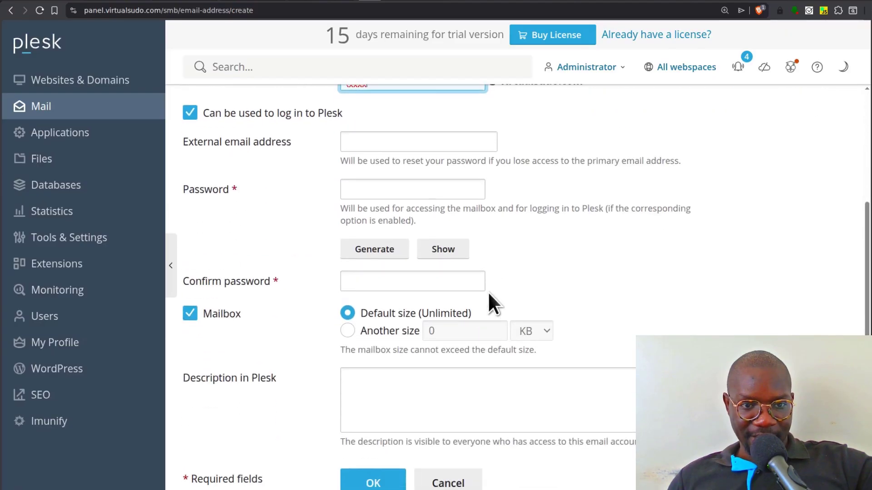
{"action": "scroll", "coordinate": [454, 209], "scroll_direction": "up", "scroll_amount": 2}
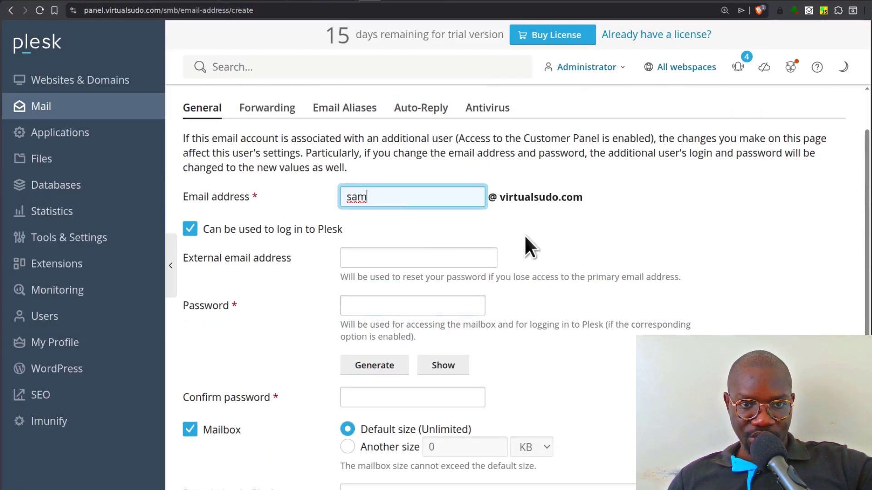
{"action": "scroll", "coordinate": [545, 309], "scroll_direction": "down", "scroll_amount": 2}
- Paste the mailbox password into both the password and confirmation fields
{"action": "left_click", "coordinate": [363, 187]}
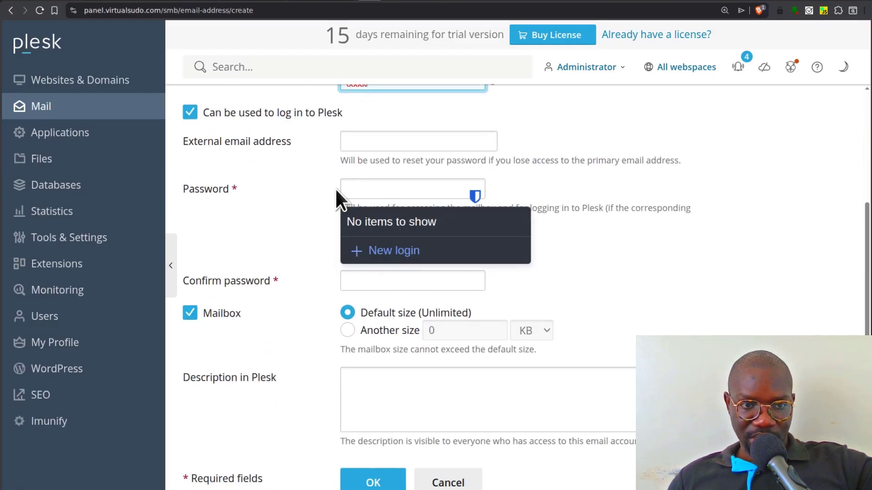
{"action": "right_click", "coordinate": [377, 183]}
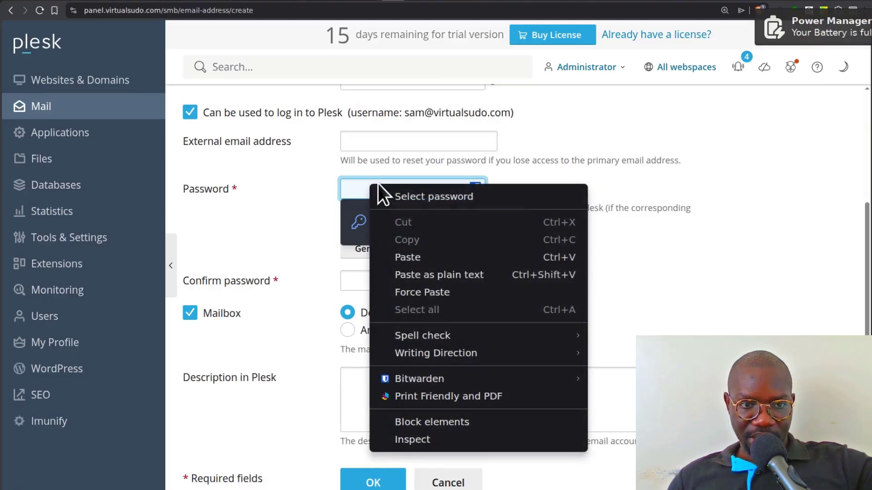
{"action": "left_click", "coordinate": [445, 255]}
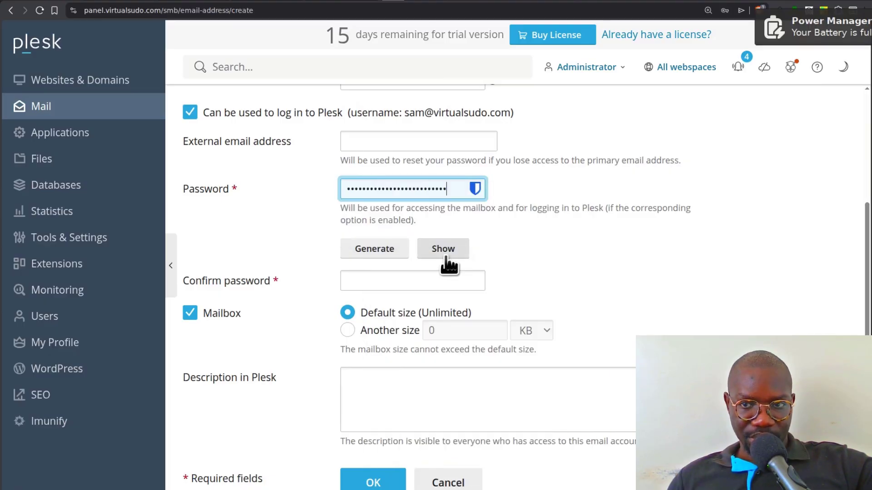
{"action": "left_click", "coordinate": [367, 282]}
{"action": "right_click", "coordinate": [367, 280]}
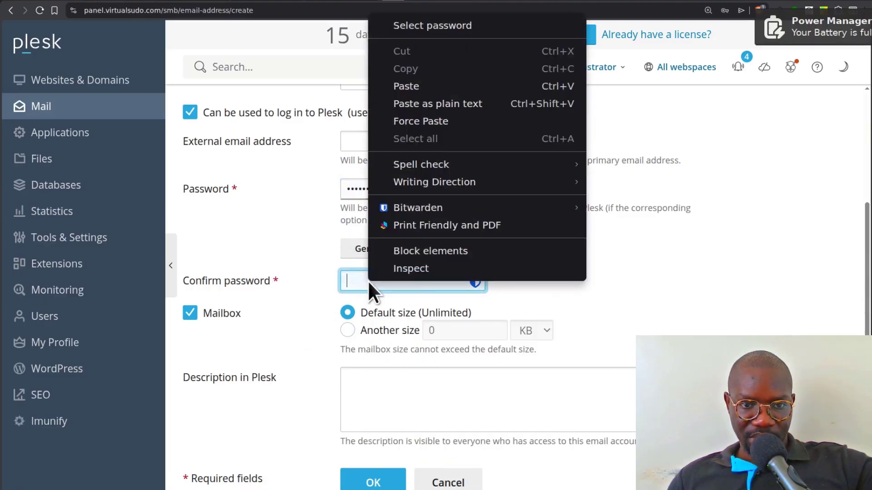
{"action": "left_click", "coordinate": [423, 86]}
- Set the mailbox size to 100 MB and create the address
{"action": "scroll", "coordinate": [372, 369], "scroll_direction": "down", "scroll_amount": 1}
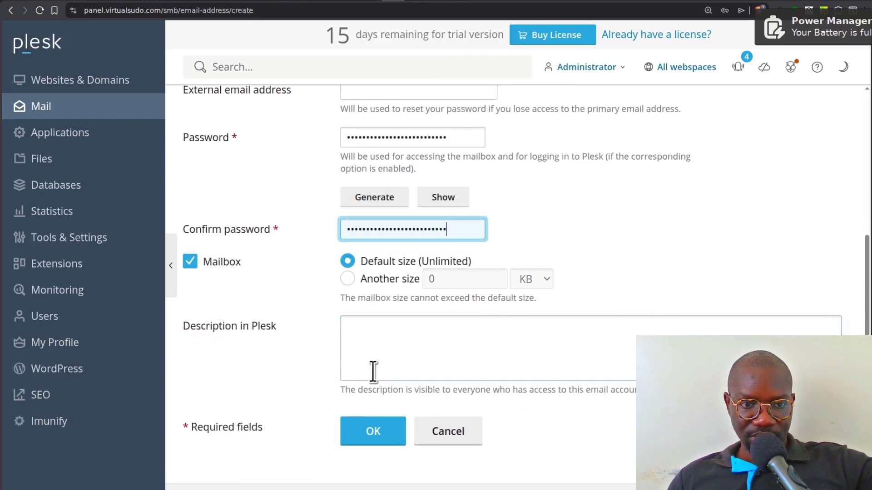
{"action": "left_click", "coordinate": [348, 279]}
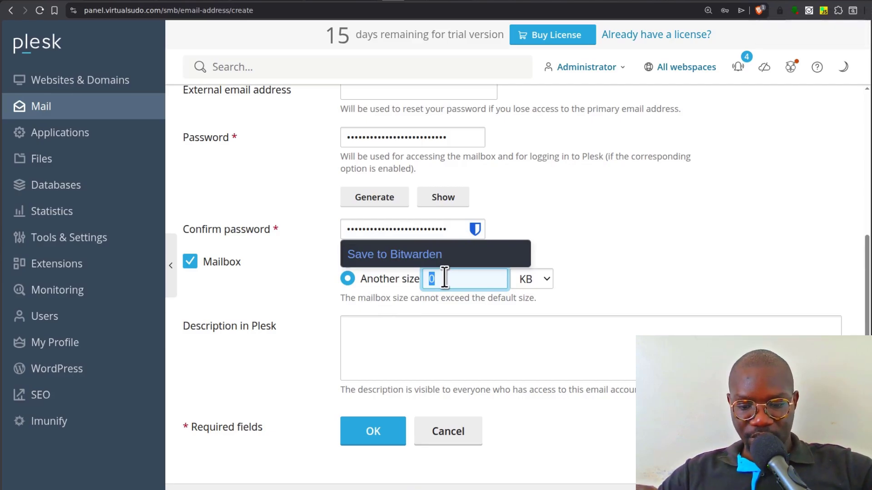
{"action": "type", "text": "100"}
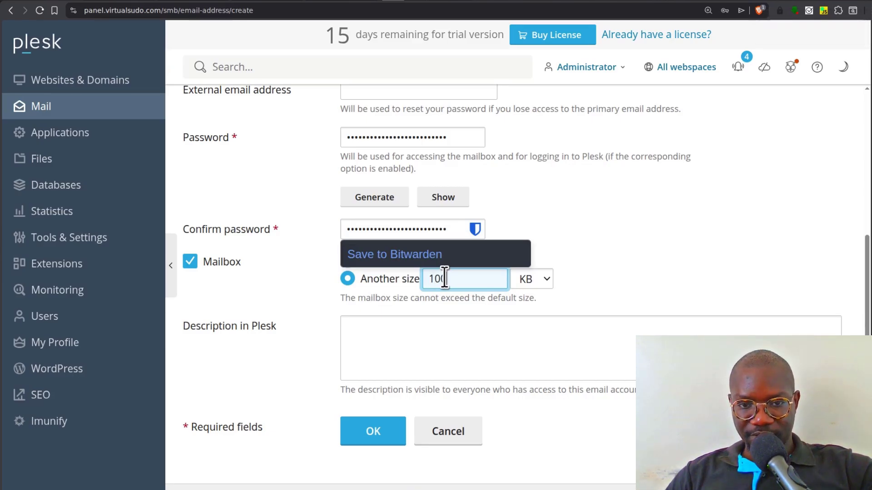
{"action": "left_click", "coordinate": [534, 279]}
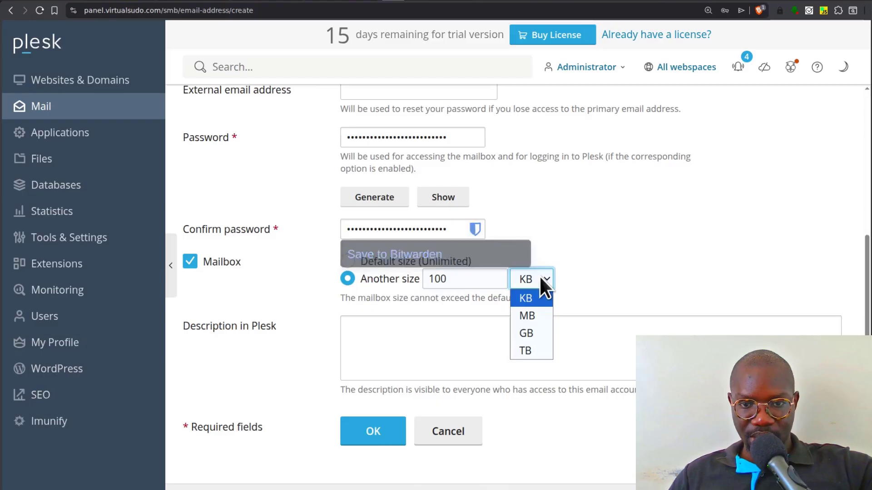
{"action": "left_click", "coordinate": [538, 313]}
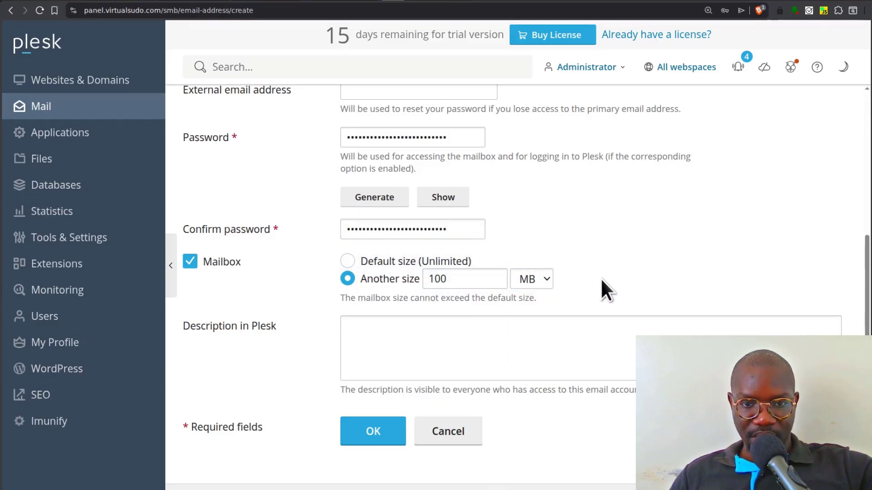
{"action": "left_click", "coordinate": [374, 432]}
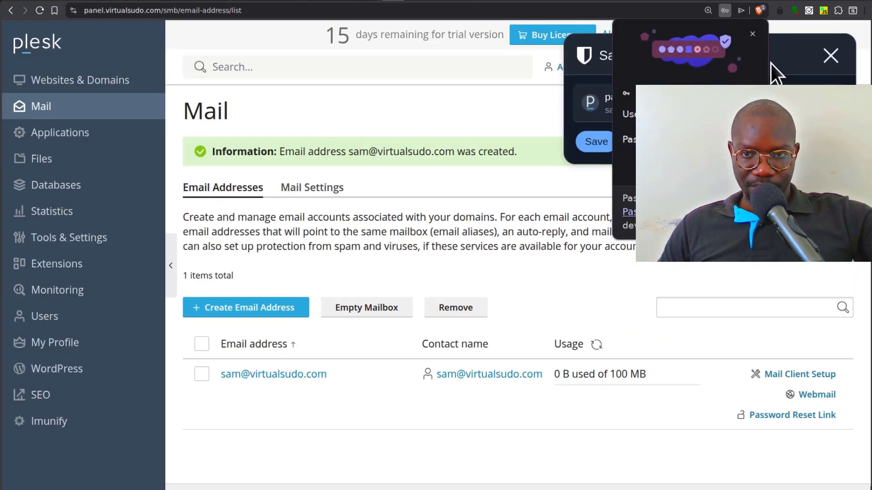
{"action": "left_click", "coordinate": [753, 36]}
{"action": "left_click", "coordinate": [831, 56]}
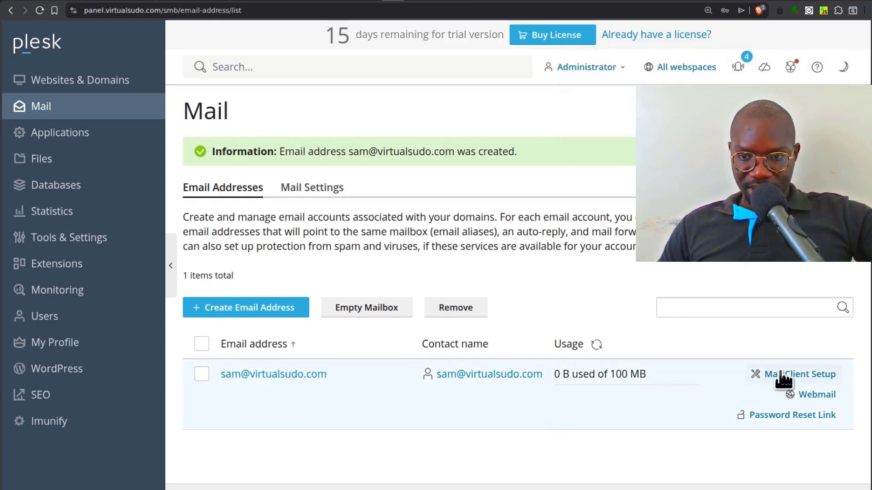
{"action": "left_click", "coordinate": [816, 394]}
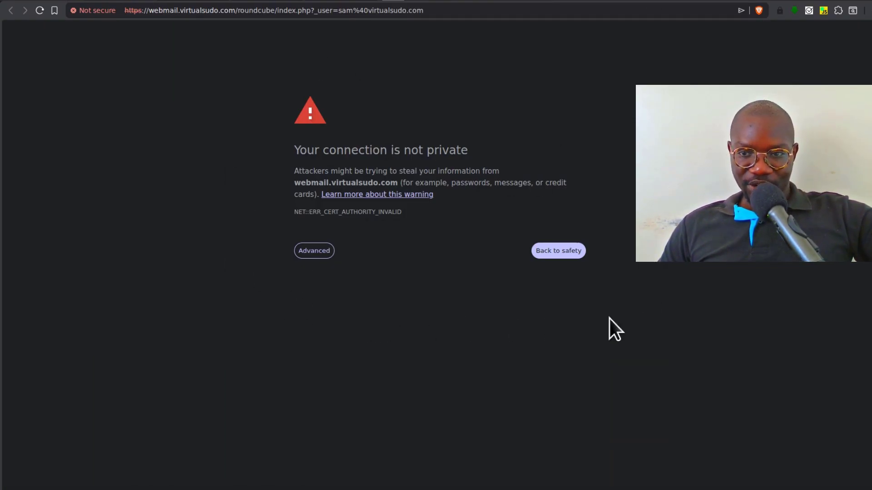
{"action": "key", "text": "ctrl+w"}
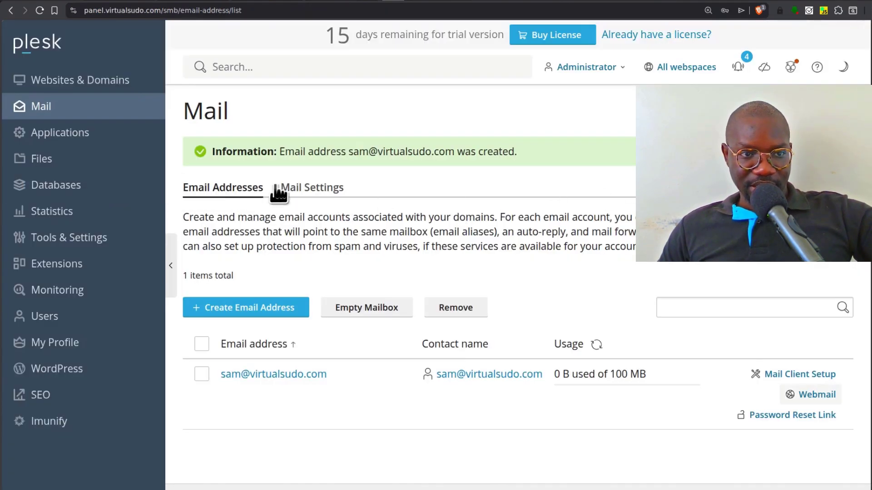
- Open virtualsudo.com's SSL/TLS Certificates page and install the certificate providers, including Let's Encrypt
{"action": "left_click", "coordinate": [54, 86]}
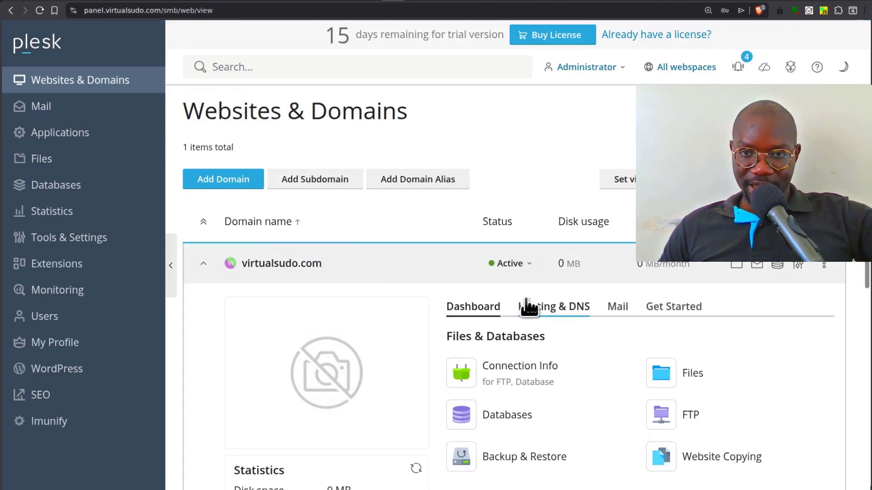
{"action": "scroll", "coordinate": [533, 293], "scroll_direction": "down", "scroll_amount": 1}
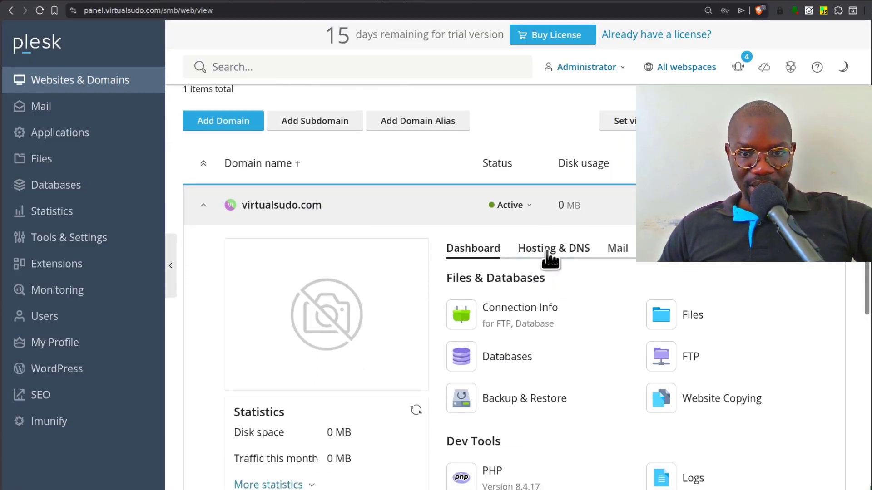
{"action": "scroll", "coordinate": [543, 336], "scroll_direction": "down", "scroll_amount": 7}
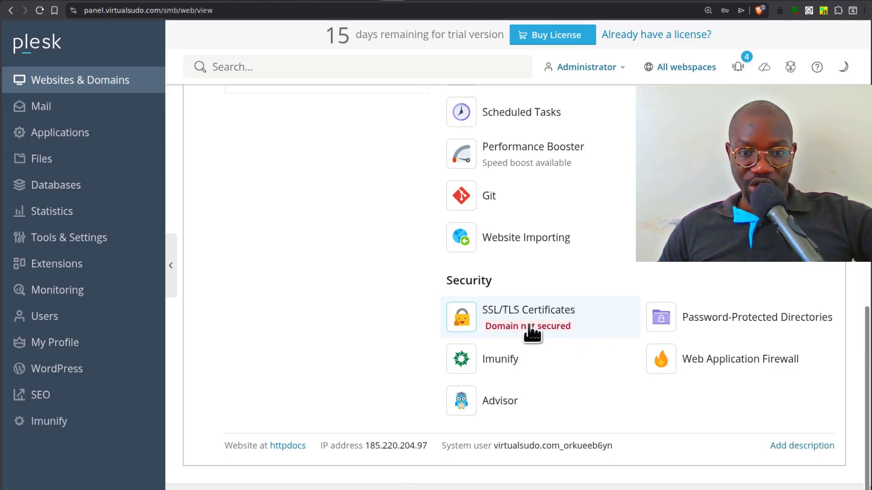
{"action": "left_click", "coordinate": [527, 321]}
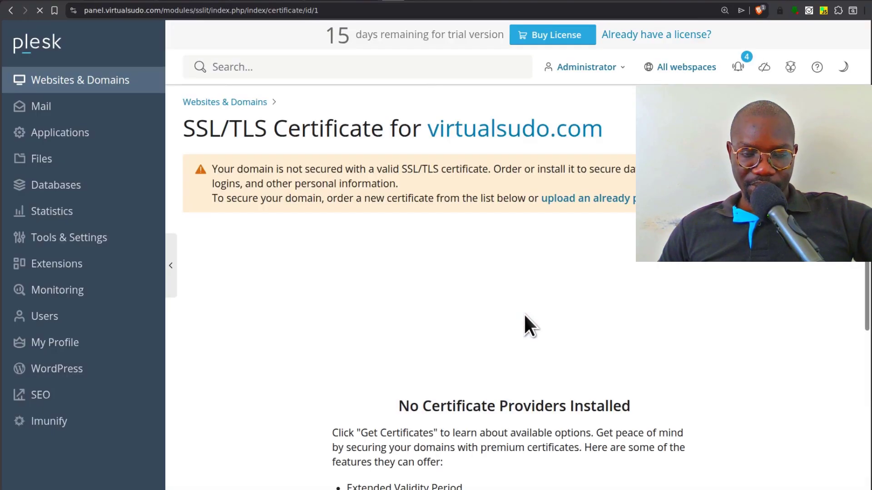
{"action": "scroll", "coordinate": [557, 331], "scroll_direction": "down", "scroll_amount": 5}
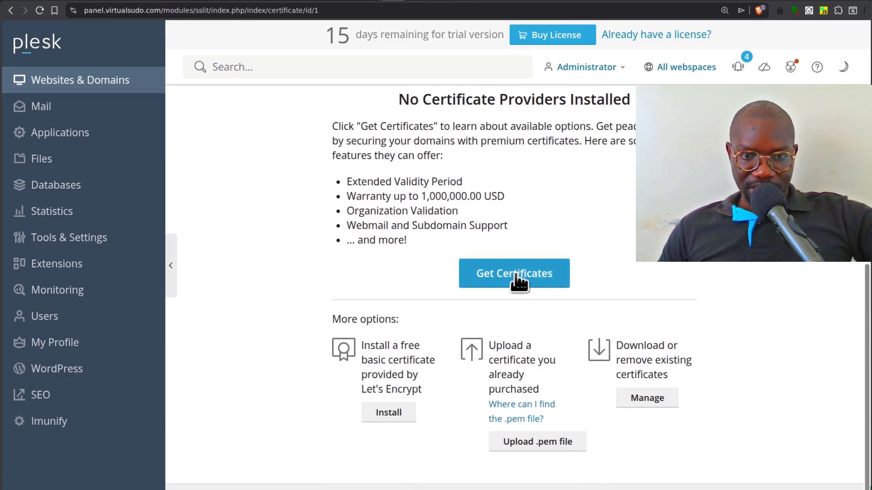
{"action": "left_click", "coordinate": [516, 276]}
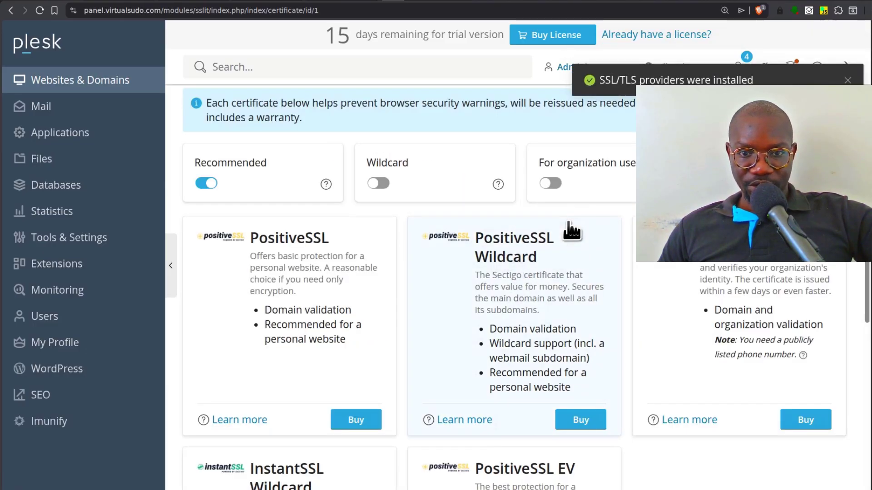
{"action": "scroll", "coordinate": [398, 249], "scroll_direction": "up", "scroll_amount": 1}
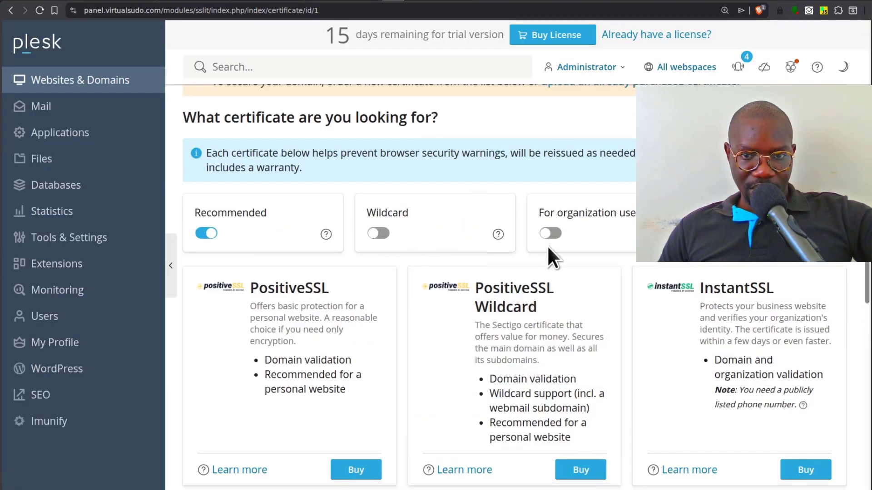
{"action": "scroll", "coordinate": [451, 277], "scroll_direction": "down", "scroll_amount": 5}
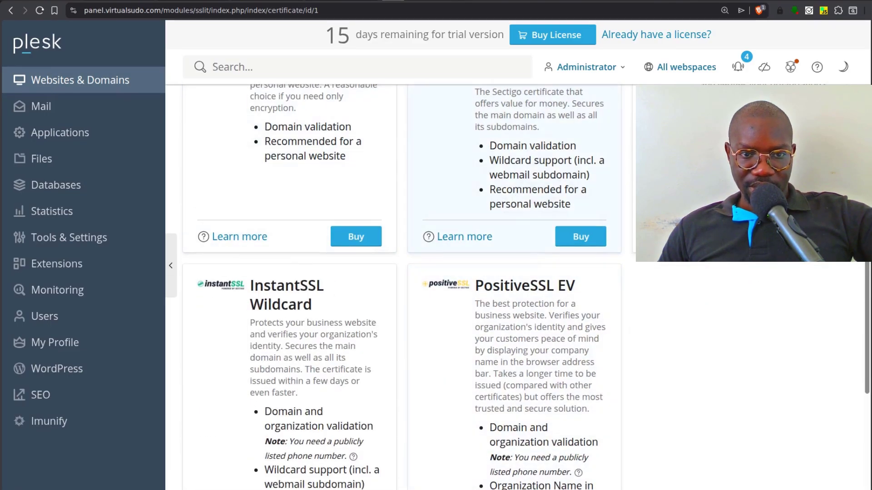
{"action": "scroll", "coordinate": [584, 334], "scroll_direction": "down", "scroll_amount": 6}
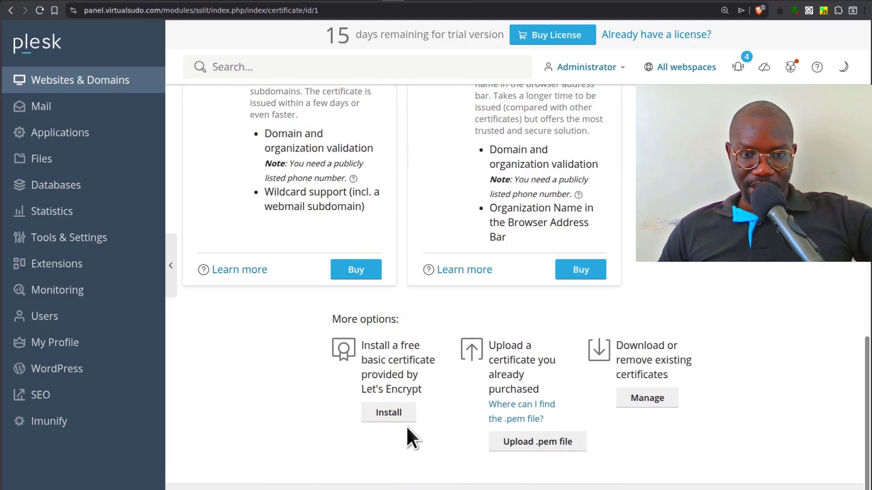
- Begin the Let's Encrypt setup, keeping the existing notification email address
{"action": "left_click", "coordinate": [383, 411]}
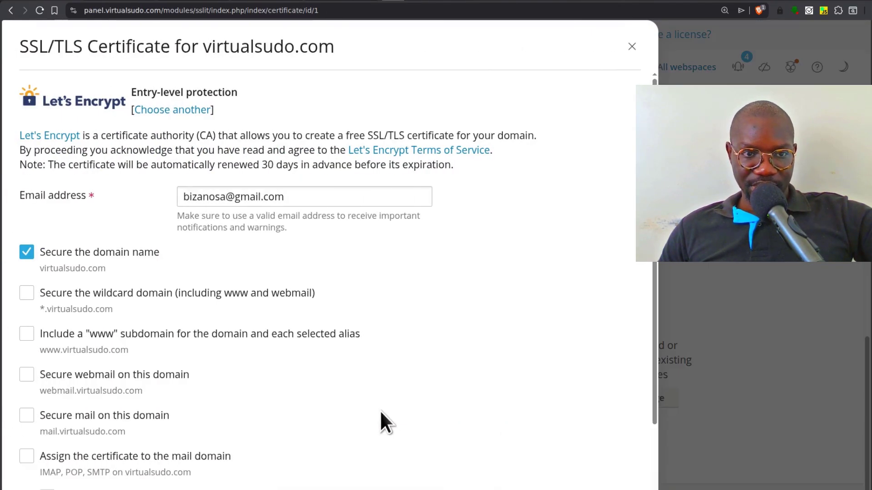
{"action": "triple_click", "coordinate": [207, 196]}
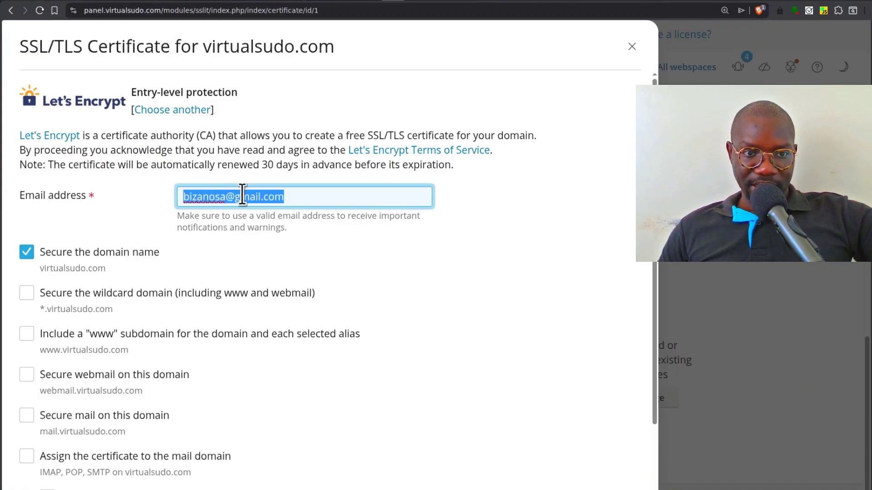
{"action": "left_click", "coordinate": [295, 199]}
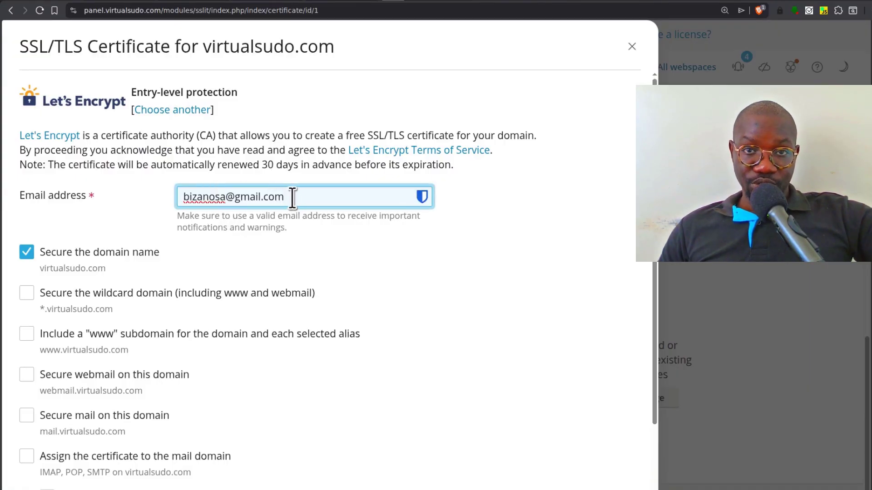
{"action": "scroll", "coordinate": [448, 254], "scroll_direction": "down", "scroll_amount": 2}
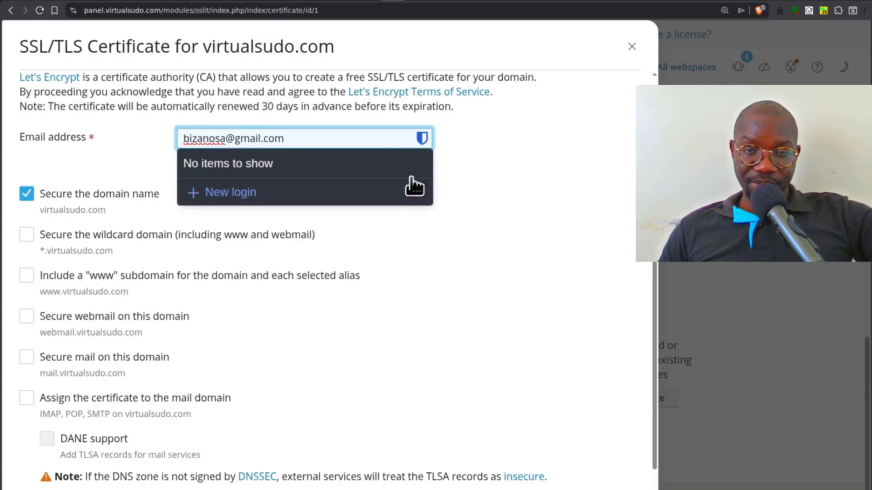
{"action": "left_click", "coordinate": [498, 145]}
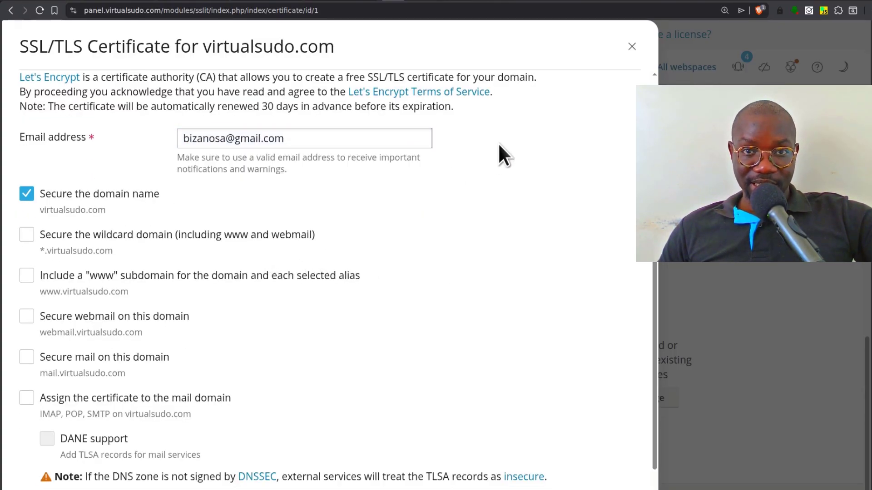
- Enable wildcard and mail coverage, then request the free certificate
{"action": "left_click", "coordinate": [26, 235]}
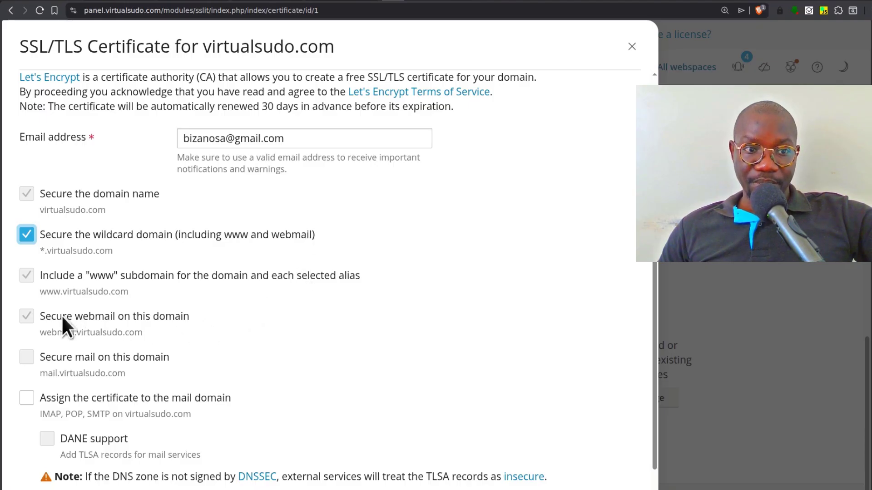
{"action": "scroll", "coordinate": [219, 320], "scroll_direction": "down", "scroll_amount": 1}
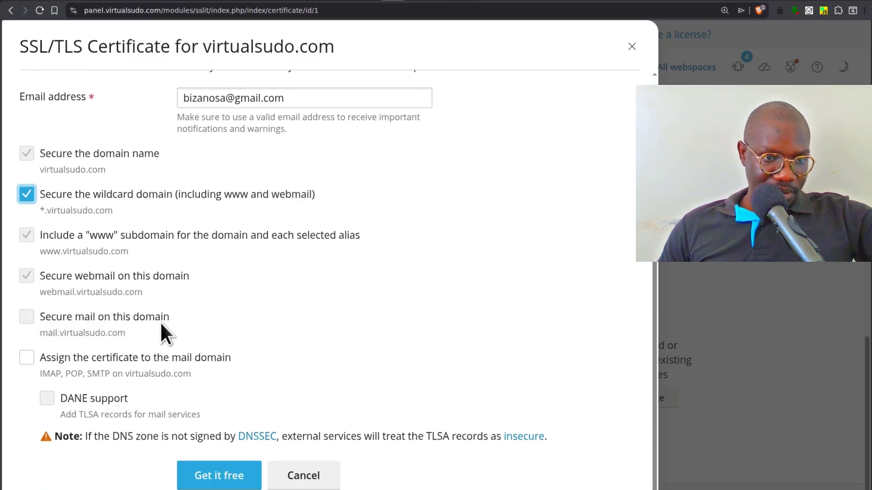
{"action": "left_click", "coordinate": [27, 194]}
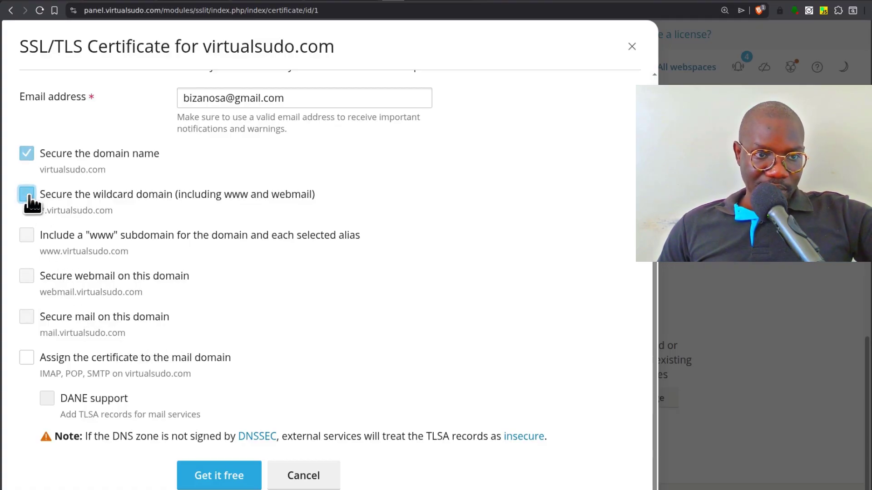
{"action": "left_click", "coordinate": [27, 320]}
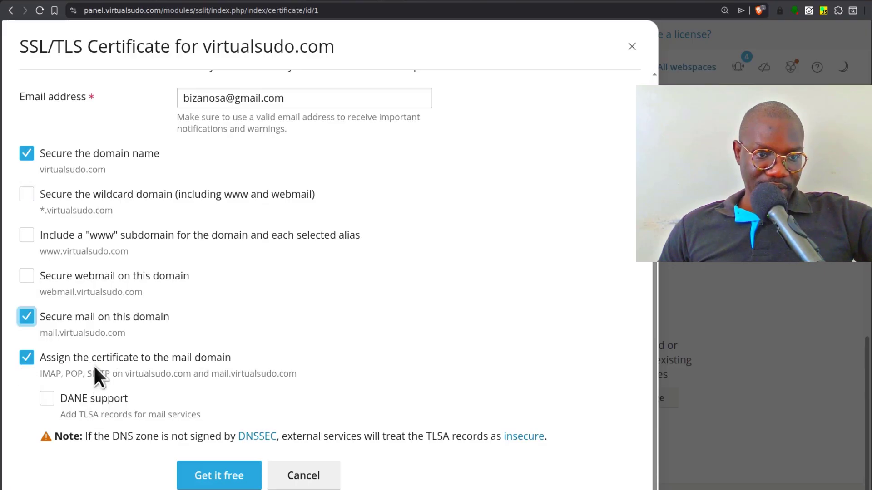
{"action": "left_click", "coordinate": [26, 195]}
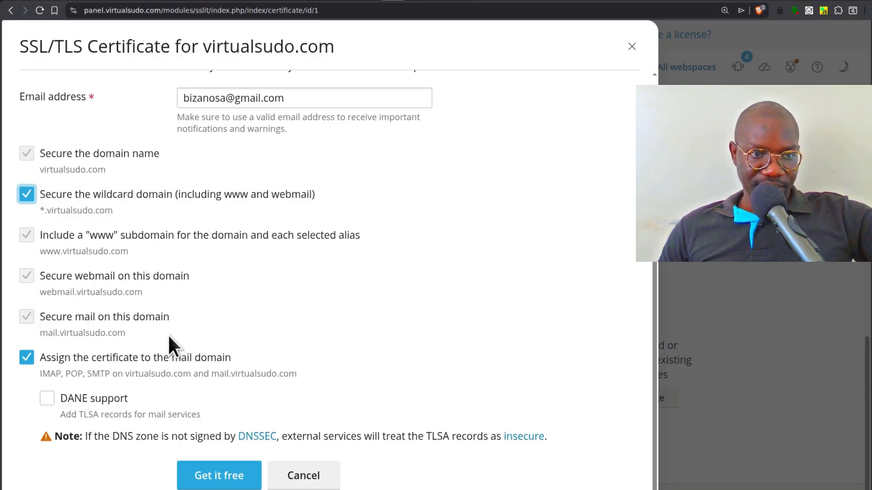
{"action": "left_click", "coordinate": [216, 481]}
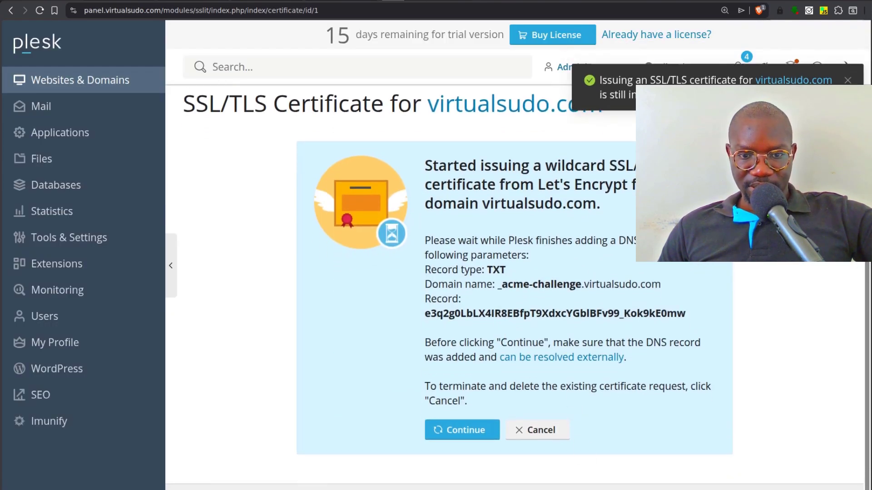
{"action": "left_click", "coordinate": [460, 435]}
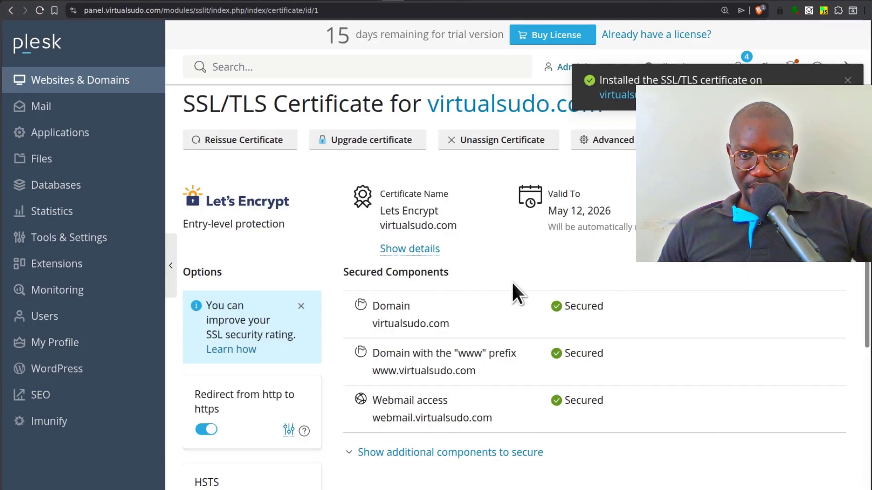
{"action": "scroll", "coordinate": [511, 281], "scroll_direction": "down", "scroll_amount": 4}
{"action": "scroll", "coordinate": [516, 288], "scroll_direction": "up", "scroll_amount": 4}
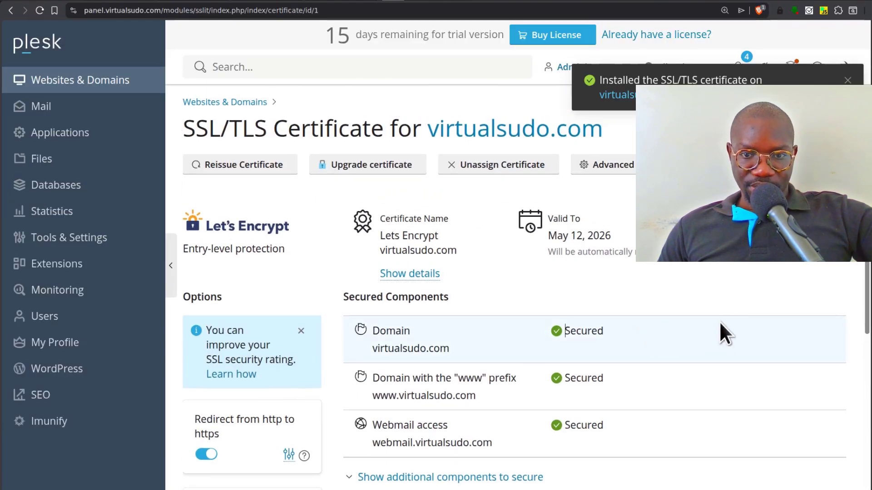
{"action": "scroll", "coordinate": [635, 374], "scroll_direction": "down", "scroll_amount": 3}
{"action": "scroll", "coordinate": [633, 374], "scroll_direction": "down", "scroll_amount": 1}
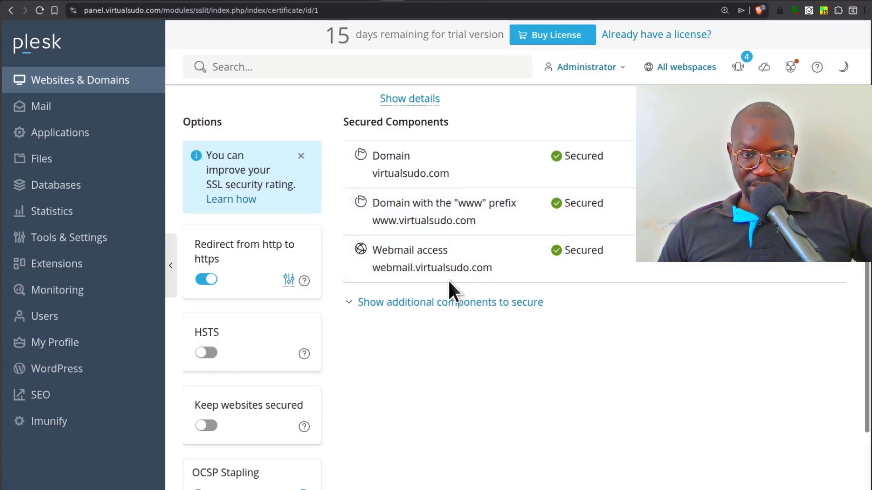
{"action": "scroll", "coordinate": [272, 291], "scroll_direction": "up", "scroll_amount": 4}
{"action": "scroll", "coordinate": [437, 310], "scroll_direction": "down", "scroll_amount": 7}
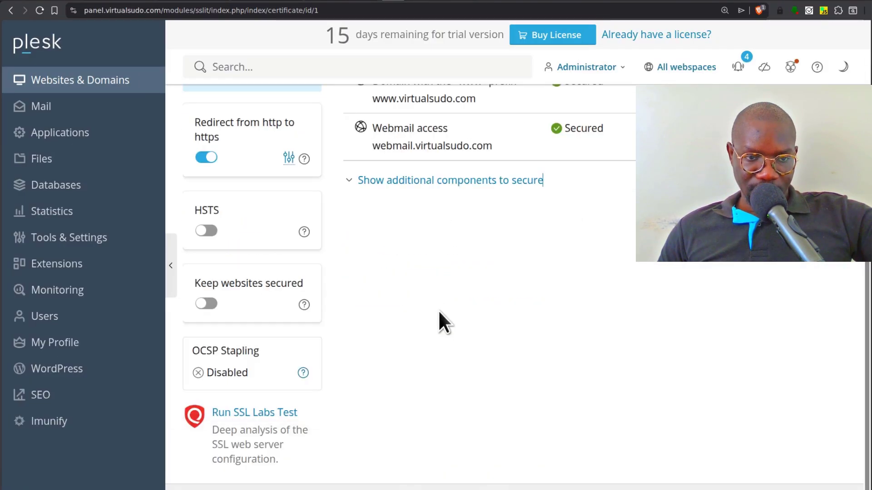
{"action": "left_click", "coordinate": [205, 304]}
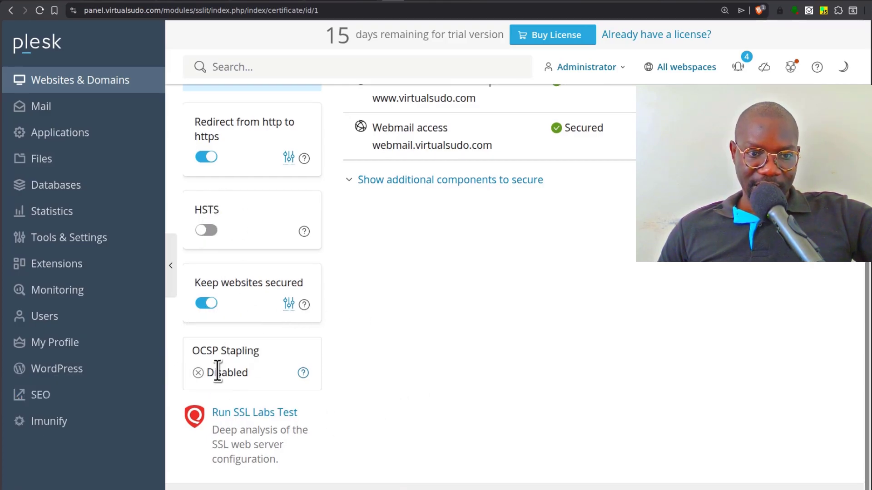
{"action": "scroll", "coordinate": [495, 361], "scroll_direction": "up", "scroll_amount": 5}
{"action": "scroll", "coordinate": [494, 357], "scroll_direction": "down", "scroll_amount": 5}
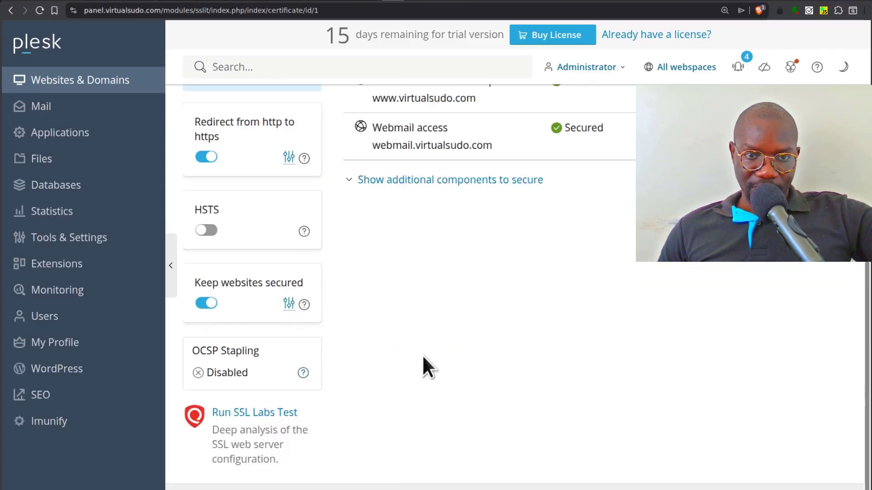
{"action": "scroll", "coordinate": [303, 386], "scroll_direction": "up", "scroll_amount": 5}
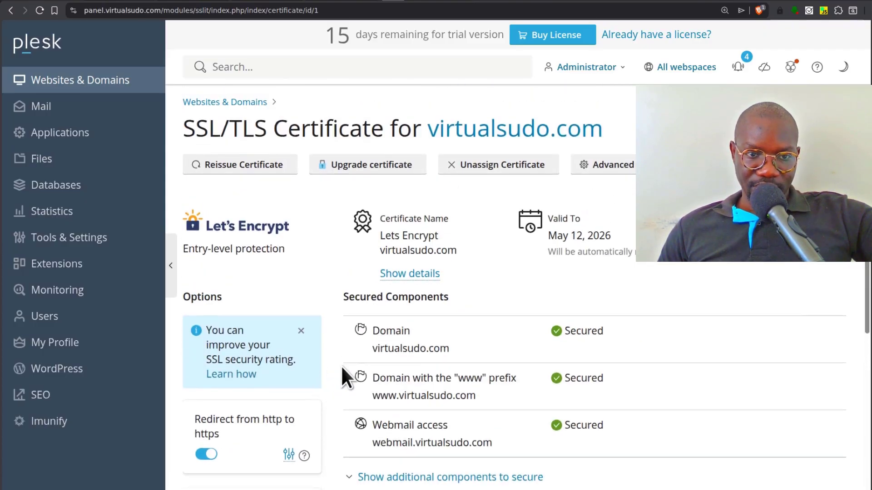
- Sign in to the virtualsudo.com mailbox in Roundcube webmail using the pasted mailbox password
{"action": "left_click", "coordinate": [53, 109]}
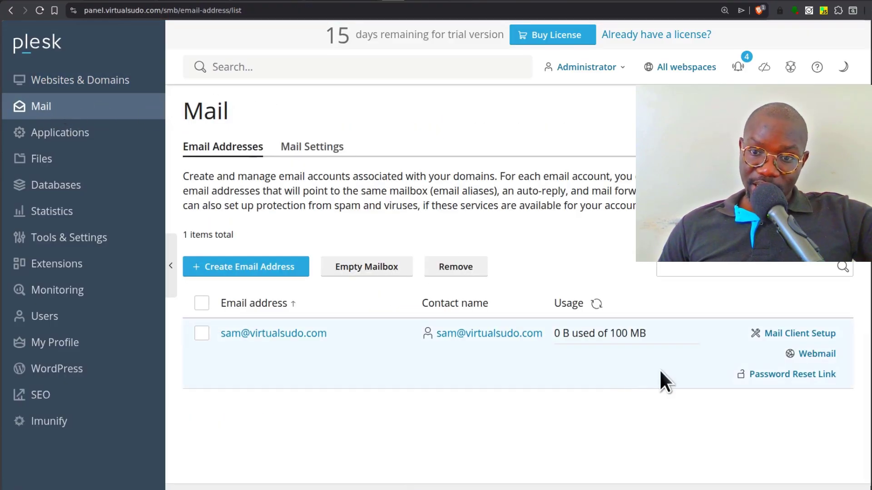
{"action": "left_click", "coordinate": [818, 354]}
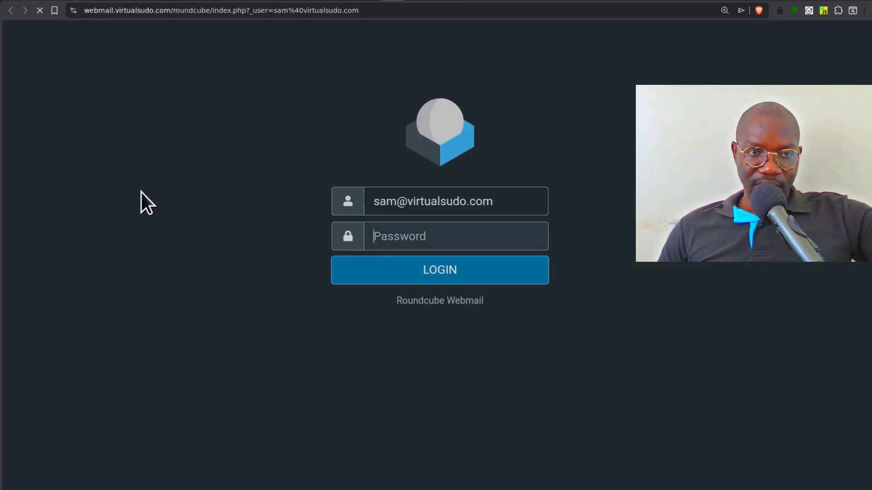
{"action": "left_click", "coordinate": [435, 248]}
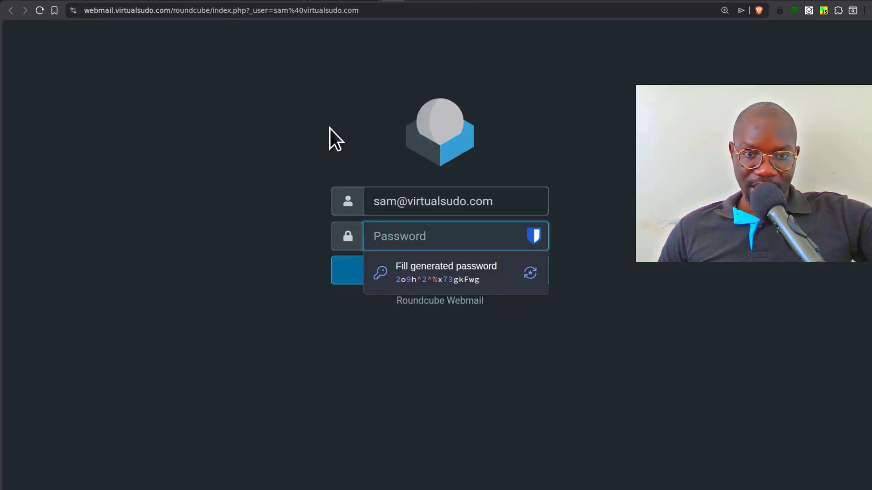
{"action": "right_click", "coordinate": [402, 236]}
{"action": "left_click", "coordinate": [519, 311]}
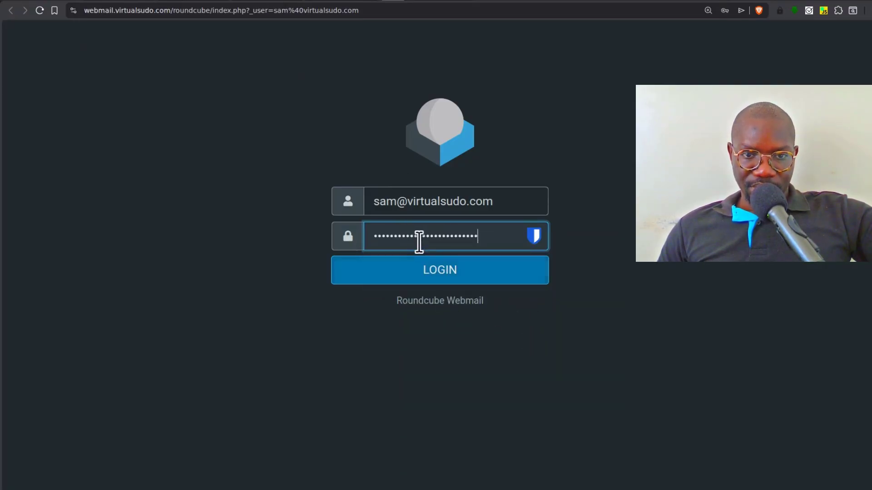
{"action": "left_click", "coordinate": [458, 271]}
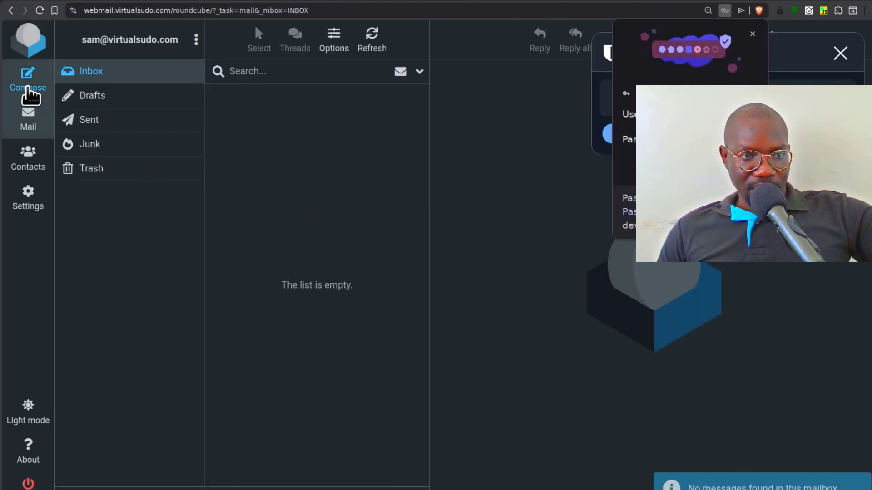
- Decline the password manager's save-login prompt and zoom the webmail page to 200%
{"action": "left_click", "coordinate": [753, 34]}
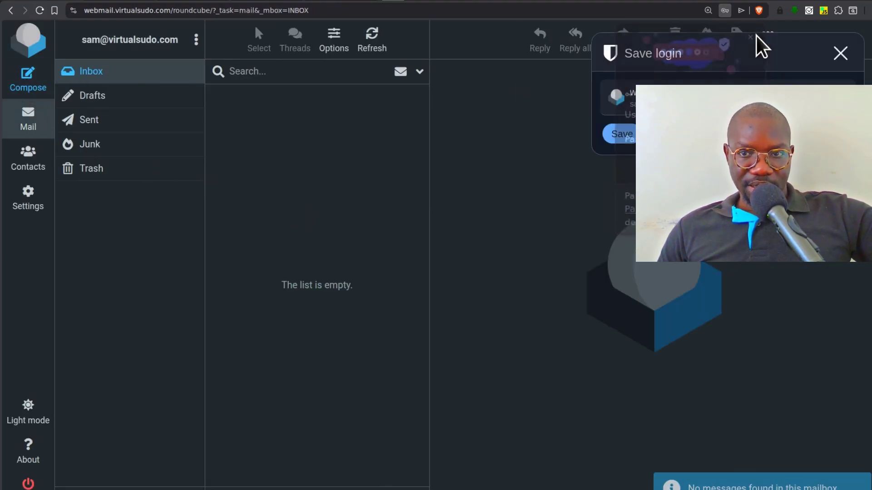
{"action": "left_click", "coordinate": [837, 54]}
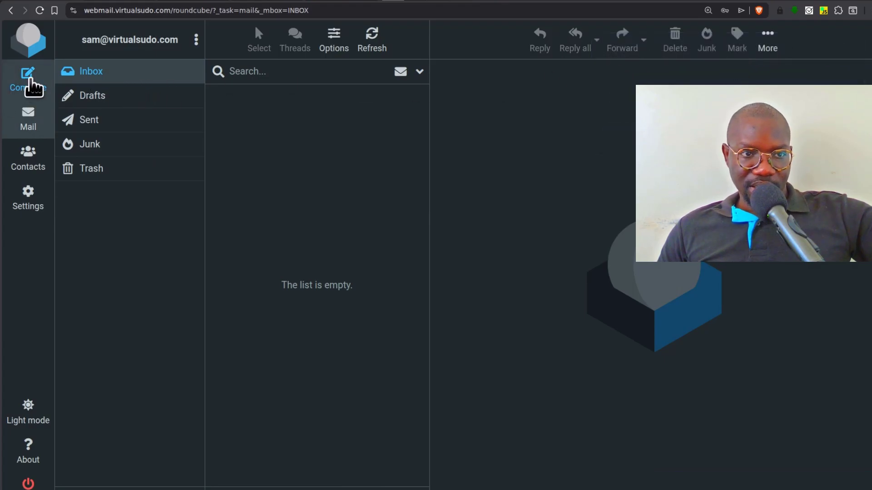
{"action": "key", "text": "ctrl+plus"}
{"action": "key", "text": "ctrl+plus"}
{"action": "key", "text": "ctrl+plus"}
{"action": "key", "text": "ctrl+plus"}
{"action": "key", "text": "ctrl+plus"}
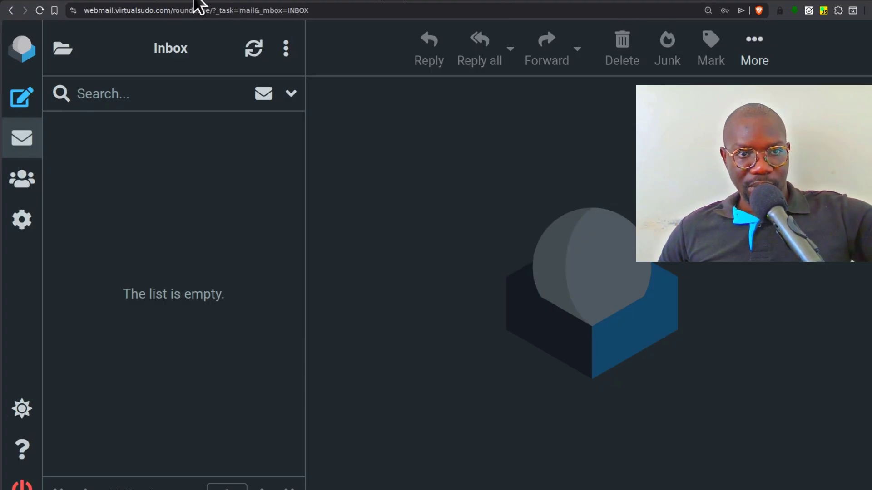
{"action": "left_click", "coordinate": [199, 21]}
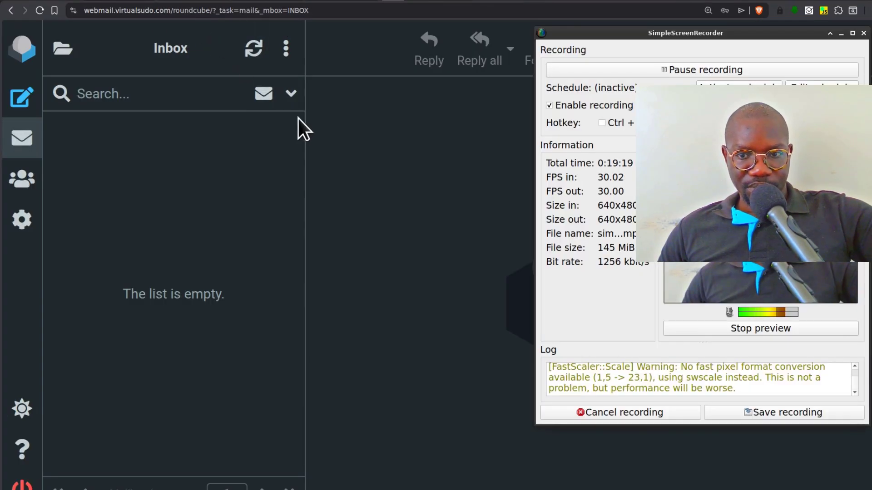
{"action": "left_click", "coordinate": [334, 205]}
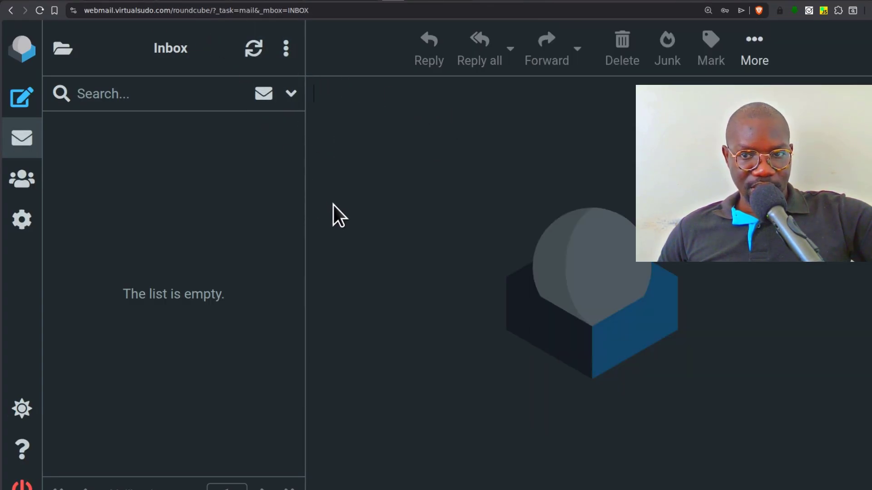
- Send a message titled 'SMTP TEST' with body 'is it working' to the Gmail test address
{"action": "left_click", "coordinate": [19, 99]}
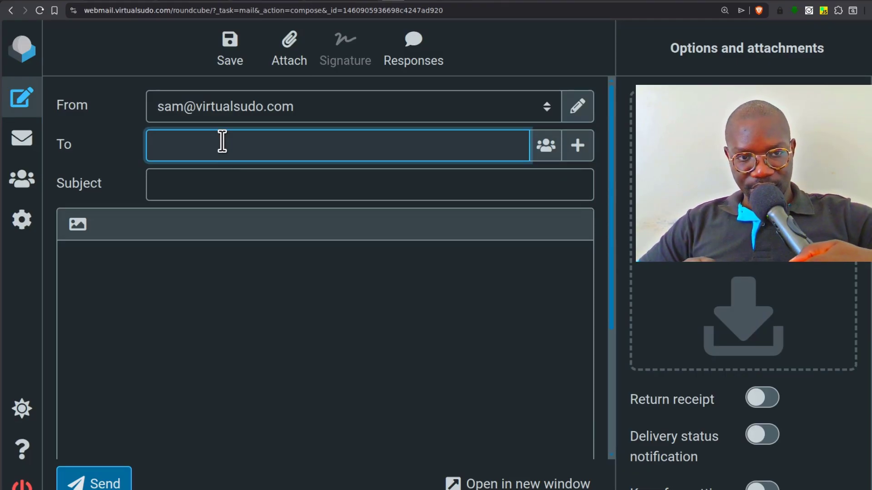
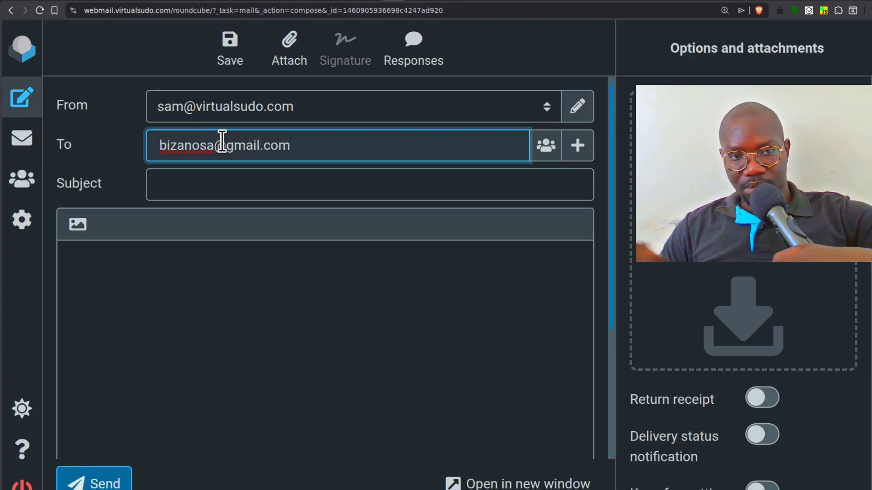
{"action": "left_click", "coordinate": [202, 181]}
{"action": "left_click", "coordinate": [233, 222]}
{"action": "left_click", "coordinate": [201, 264]}
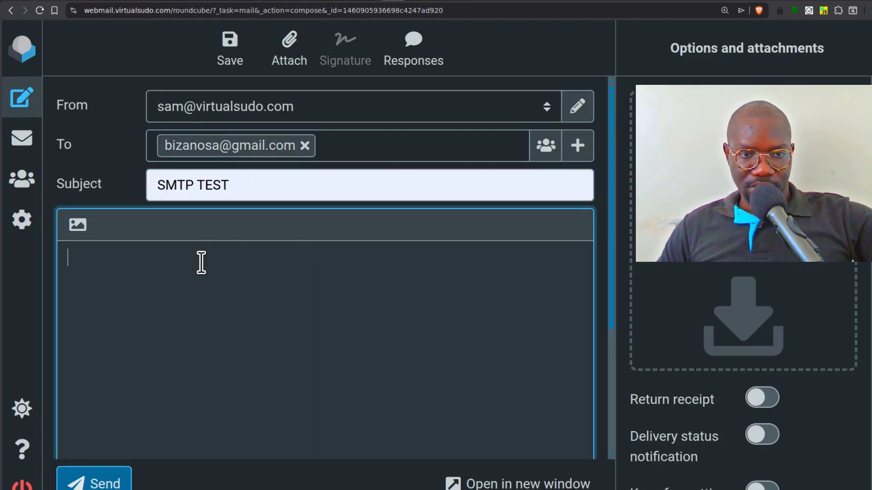
{"action": "type", "text": "is it "}
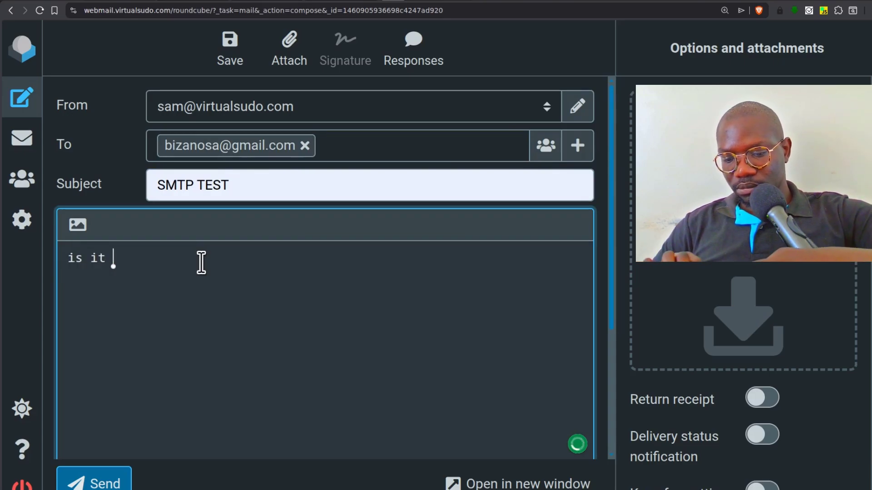
{"action": "type", "text": "working"}
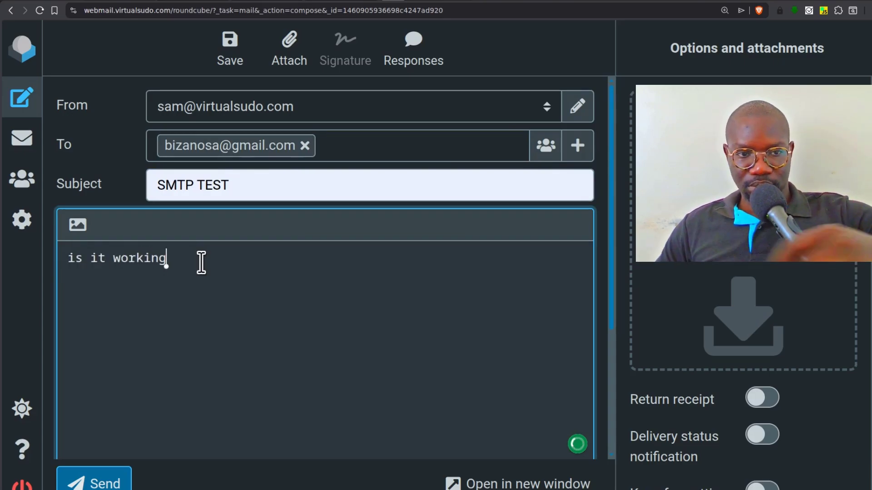
{"action": "scroll", "coordinate": [278, 311], "scroll_direction": "down", "scroll_amount": 2}
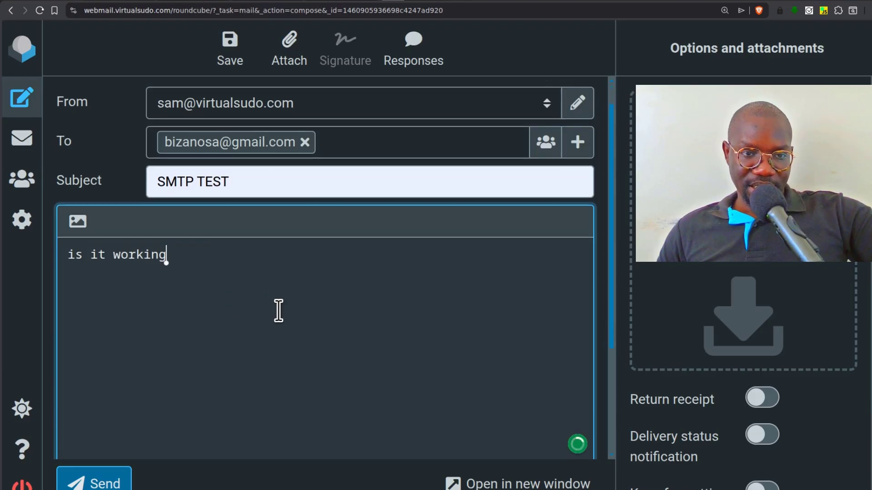
{"action": "scroll", "coordinate": [286, 311], "scroll_direction": "up", "scroll_amount": 2}
{"action": "scroll", "coordinate": [286, 311], "scroll_direction": "up", "scroll_amount": 1}
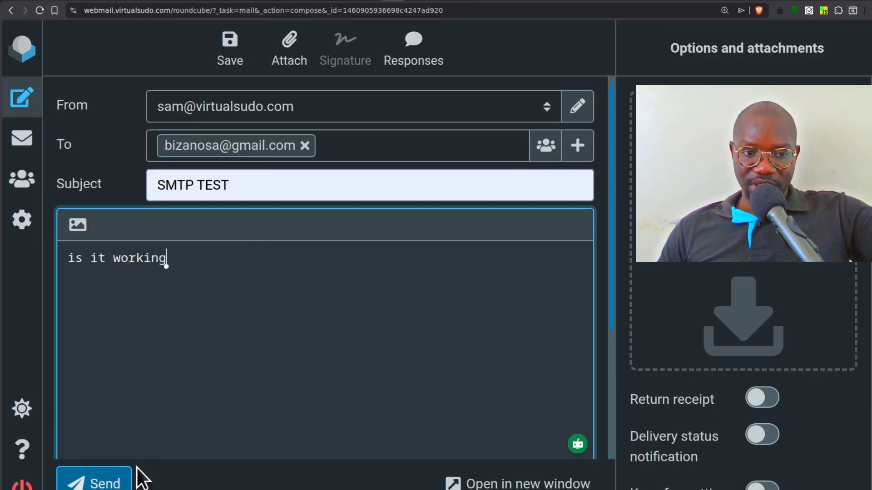
{"action": "left_click", "coordinate": [93, 484]}
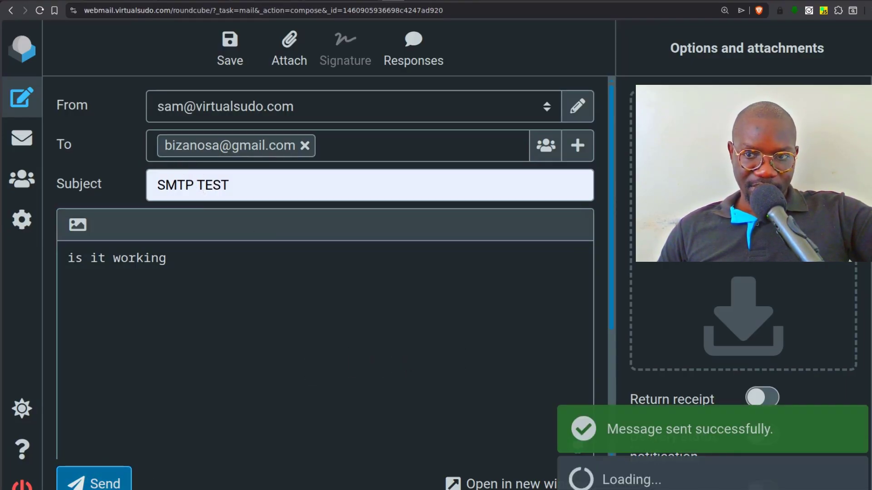
- In Gmail, open the SMTP TEST message found in Spam and mark it as not spam
{"action": "key", "text": "ctrl+t"}
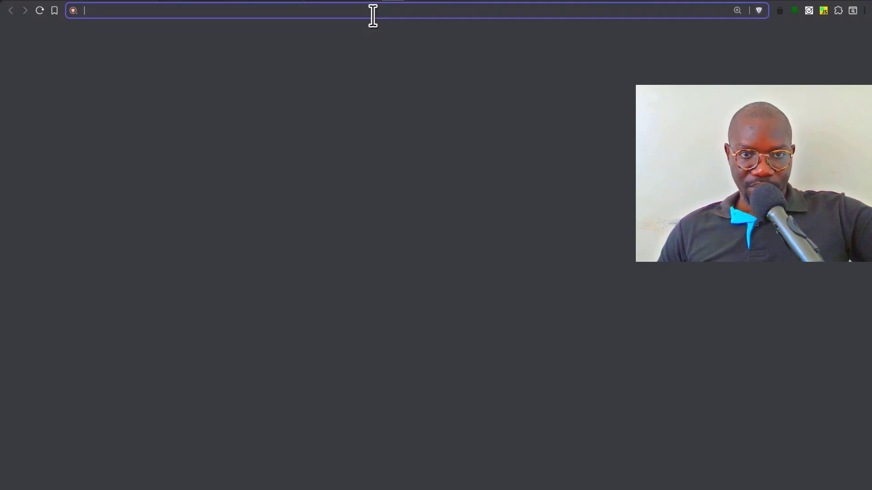
{"action": "type", "text": "gm"}
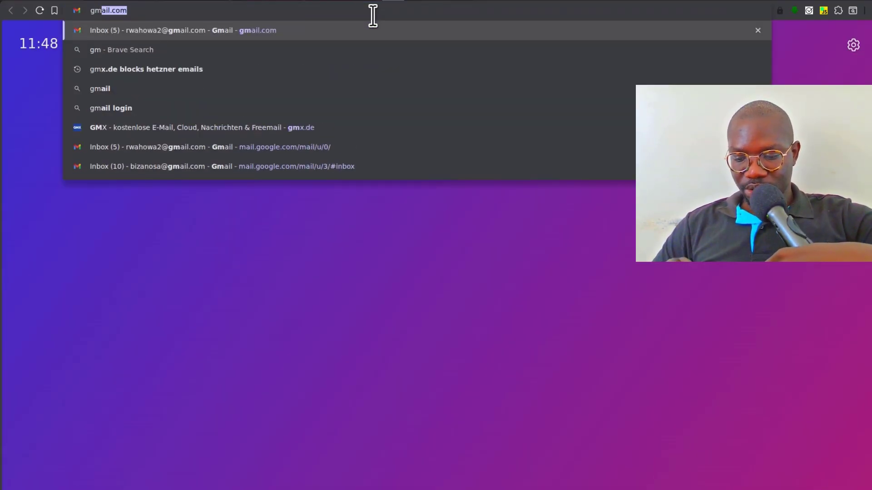
{"action": "key", "text": "Return"}
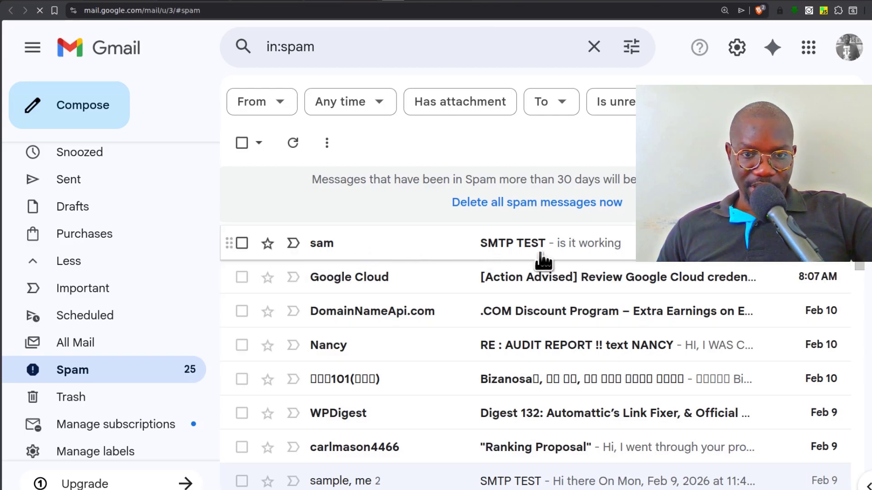
{"action": "left_click", "coordinate": [419, 242]}
{"action": "scroll", "coordinate": [441, 315], "scroll_direction": "down", "scroll_amount": 2}
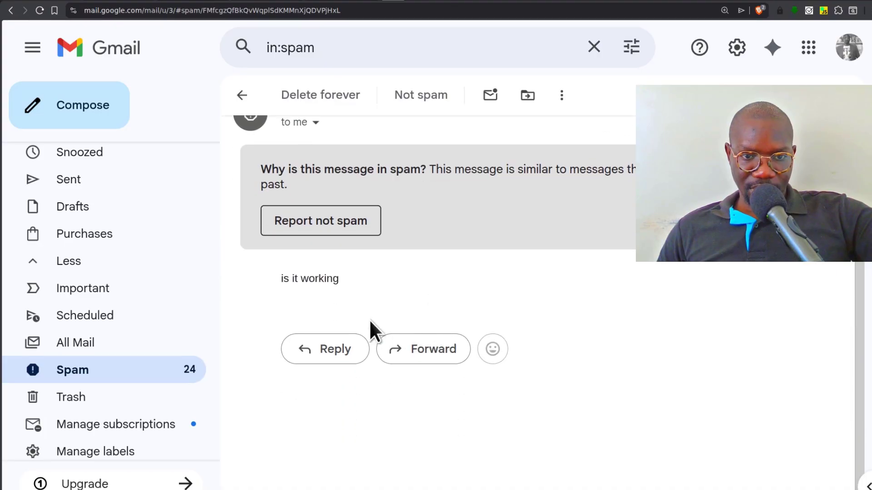
{"action": "scroll", "coordinate": [686, 318], "scroll_direction": "up", "scroll_amount": 2}
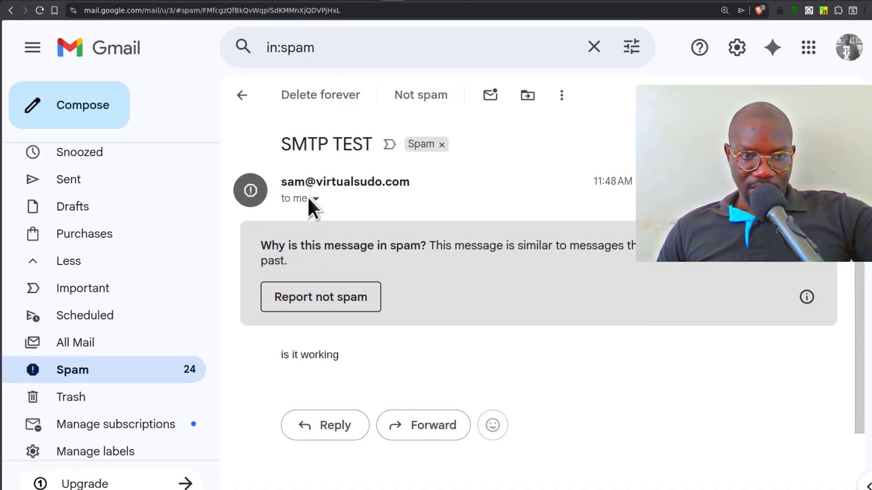
{"action": "left_click", "coordinate": [315, 298]}
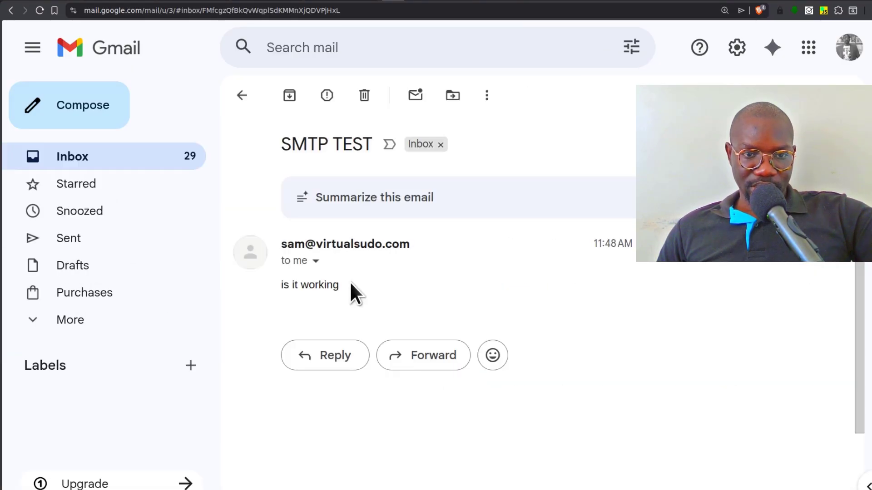
- Reply 'yes it is here' to the test message, then return to the zoomed-out webmail tab
{"action": "left_click", "coordinate": [339, 358]}
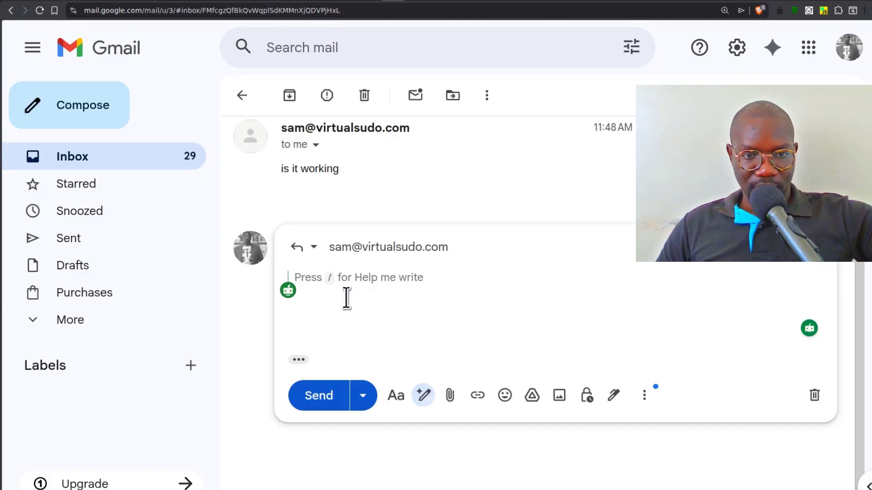
{"action": "type", "text": "yes it "}
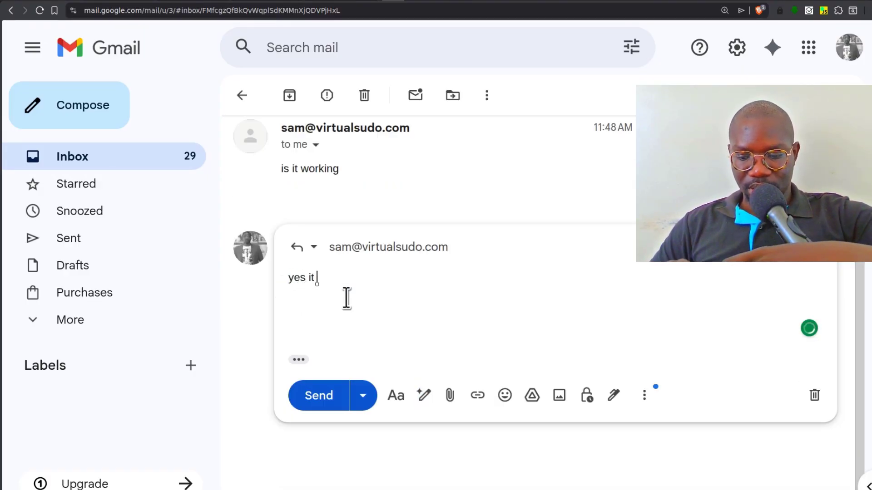
{"action": "type", "text": "is here"}
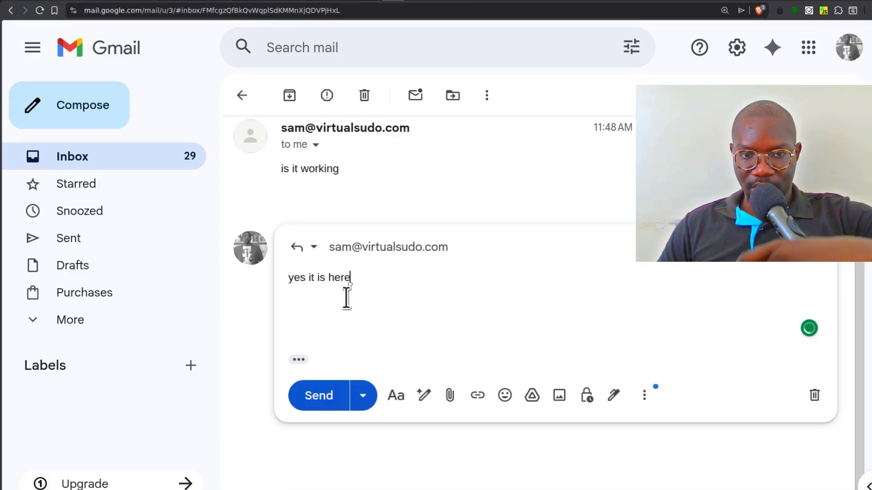
{"action": "left_click", "coordinate": [319, 402]}
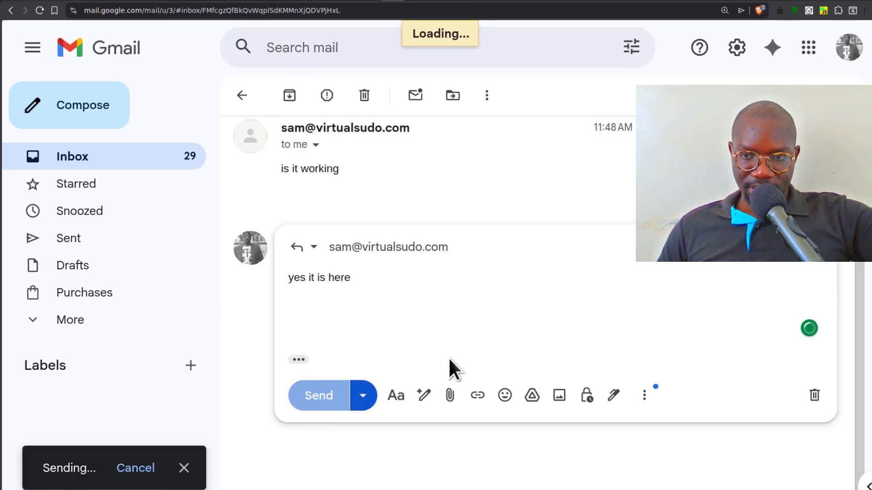
{"action": "key", "text": "ctrl+Tab"}
{"action": "left_click", "coordinate": [40, 11]}
{"action": "key", "text": "ctrl+minus"}
{"action": "key", "text": "ctrl+minus"}
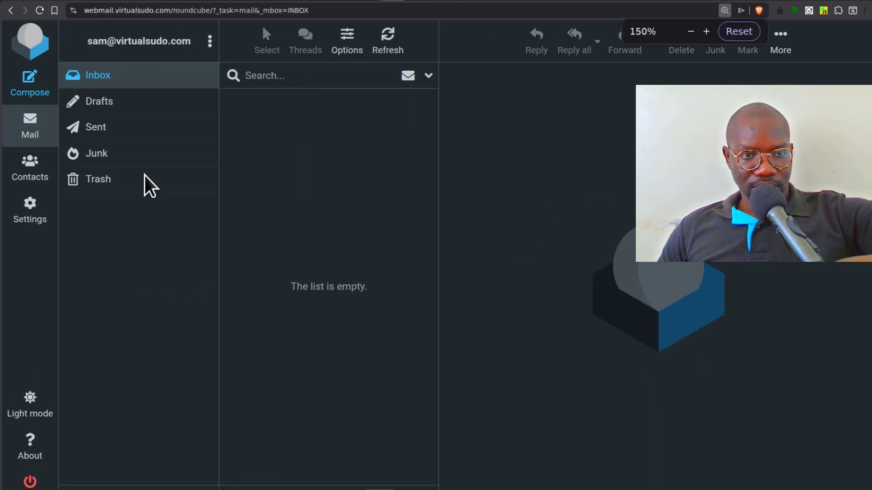
- Refresh the Roundcube inbox and read the Re: SMTP TEST reply showing 'yes it is here'
{"action": "left_click", "coordinate": [96, 77]}
{"action": "left_click", "coordinate": [261, 119]}
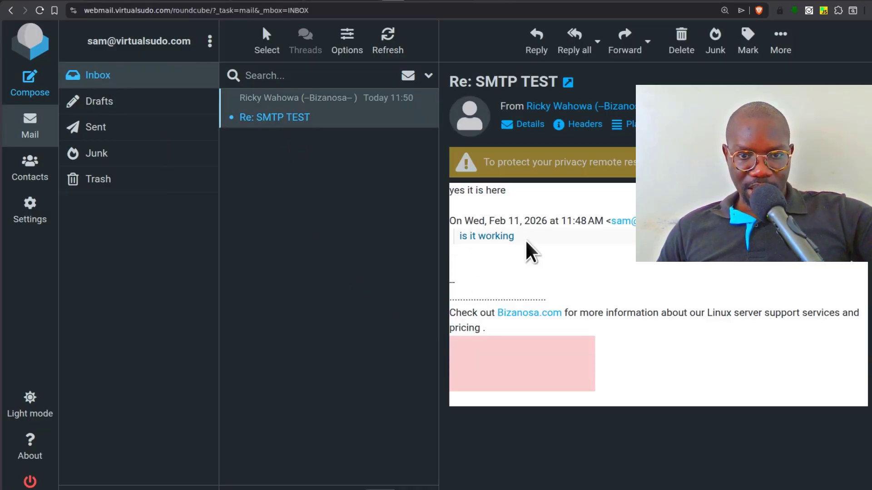
{"action": "left_click_drag", "start_coordinate": [527, 243], "coordinate": [451, 244]}
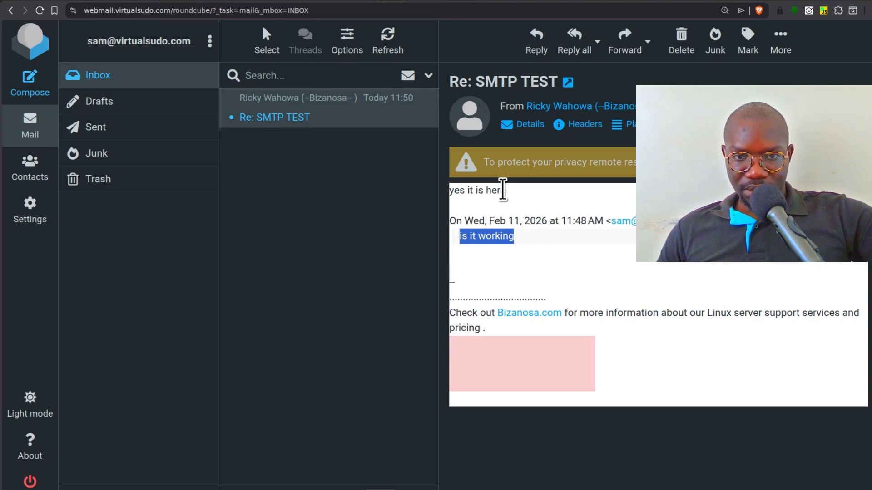
{"action": "left_click_drag", "start_coordinate": [503, 189], "coordinate": [443, 194]}
{"action": "left_click", "coordinate": [377, 295]}
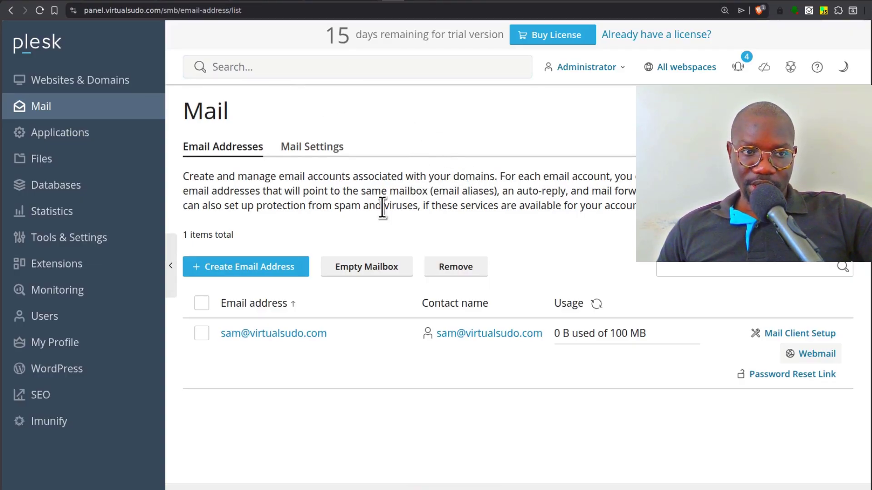
- Go to Tools & Settings > Updates to reach the installer's Add/Remove Components page, zoomed in
{"action": "left_click", "coordinate": [94, 239]}
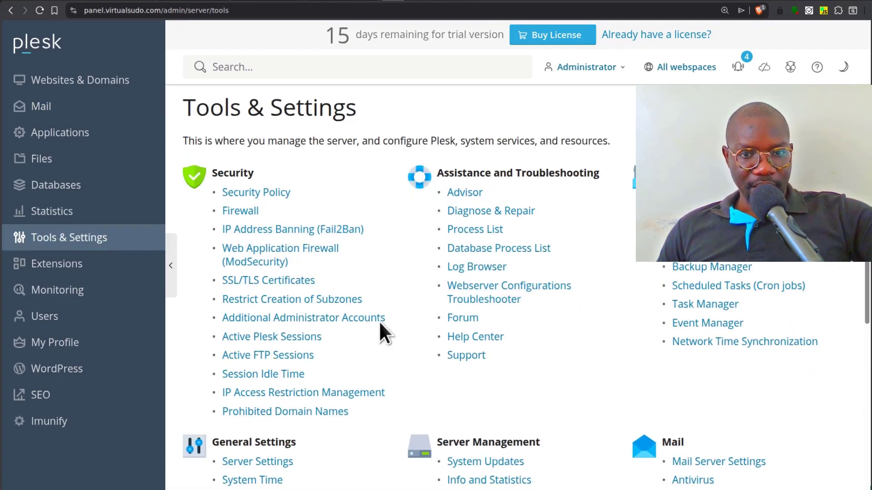
{"action": "scroll", "coordinate": [379, 329], "scroll_direction": "down", "scroll_amount": 6}
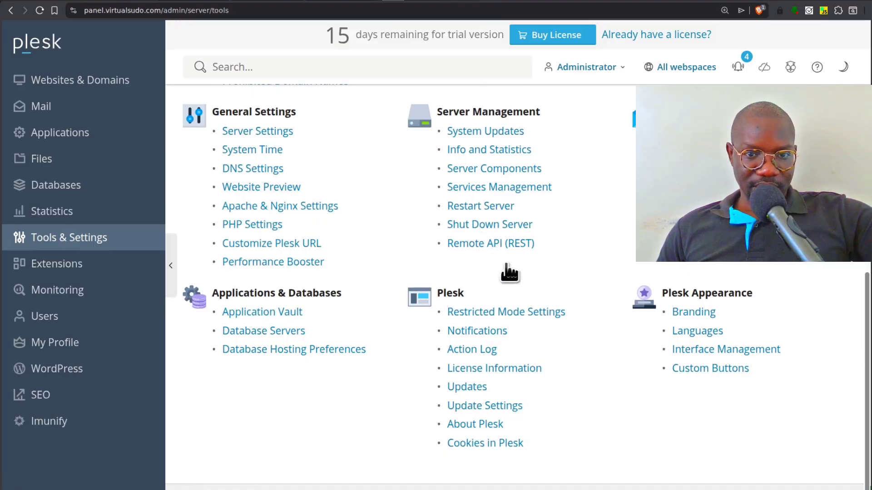
{"action": "left_click", "coordinate": [468, 389]}
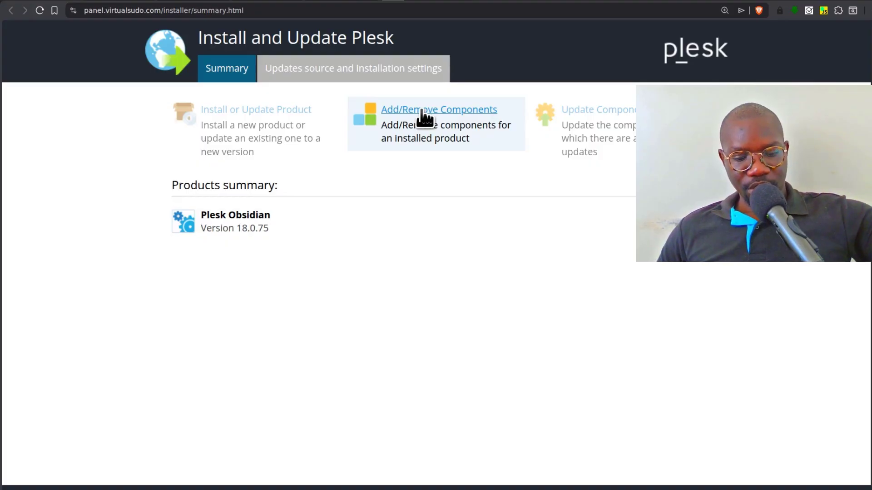
{"action": "key", "text": "ctrl+plus"}
{"action": "key", "text": "ctrl+plus"}
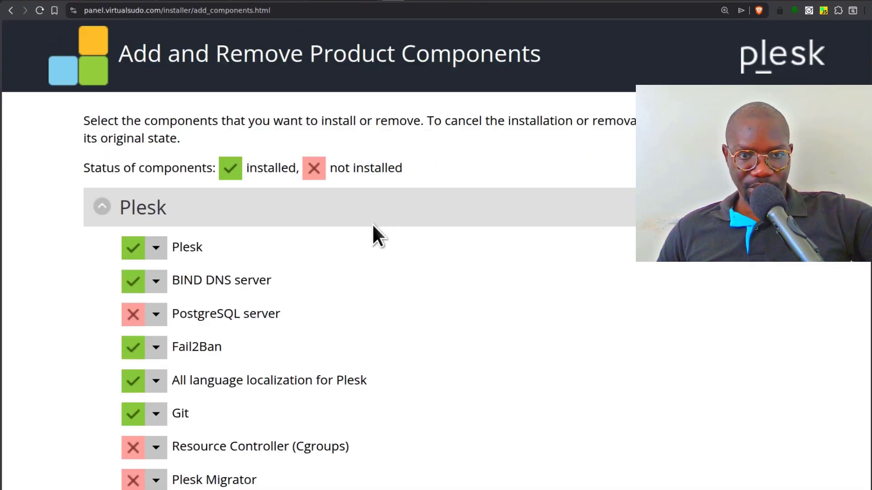
- Under Mail hosting, mark Plesk Premium Antivirus and SpamAssassin for installation
{"action": "scroll", "coordinate": [370, 240], "scroll_direction": "down", "scroll_amount": 6}
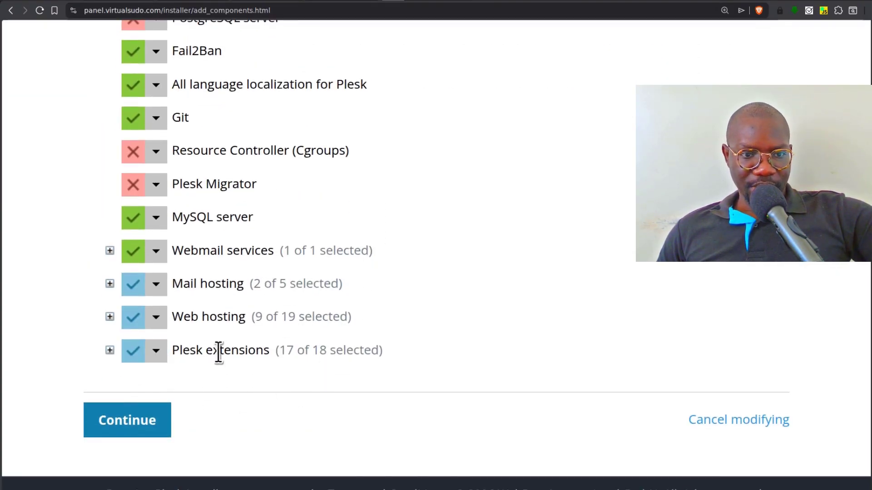
{"action": "left_click", "coordinate": [110, 284]}
{"action": "scroll", "coordinate": [272, 288], "scroll_direction": "down", "scroll_amount": 3}
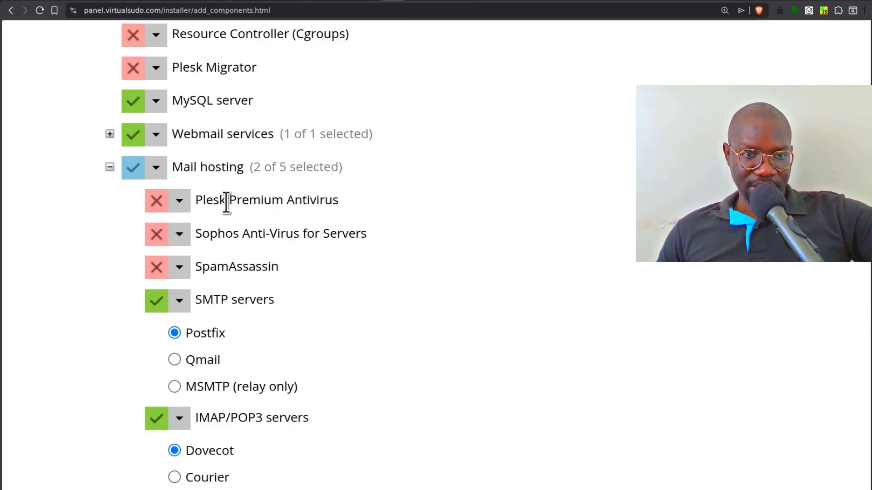
{"action": "left_click", "coordinate": [181, 202]}
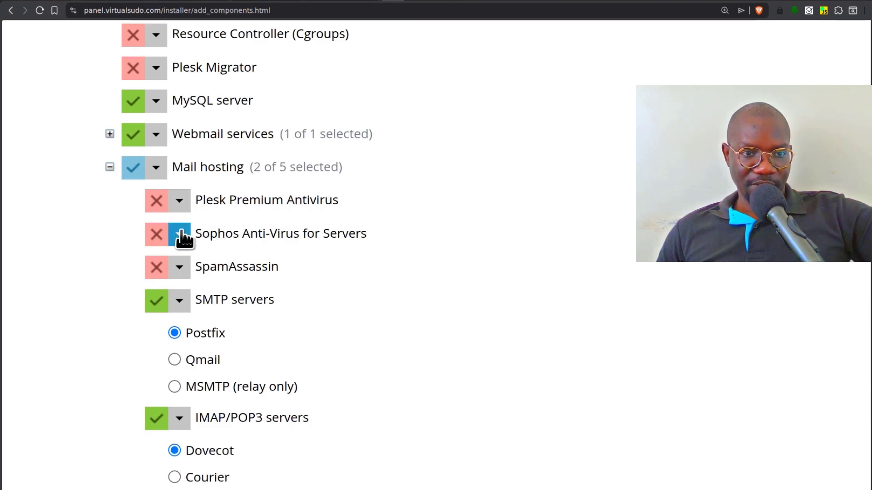
{"action": "left_click", "coordinate": [181, 204]}
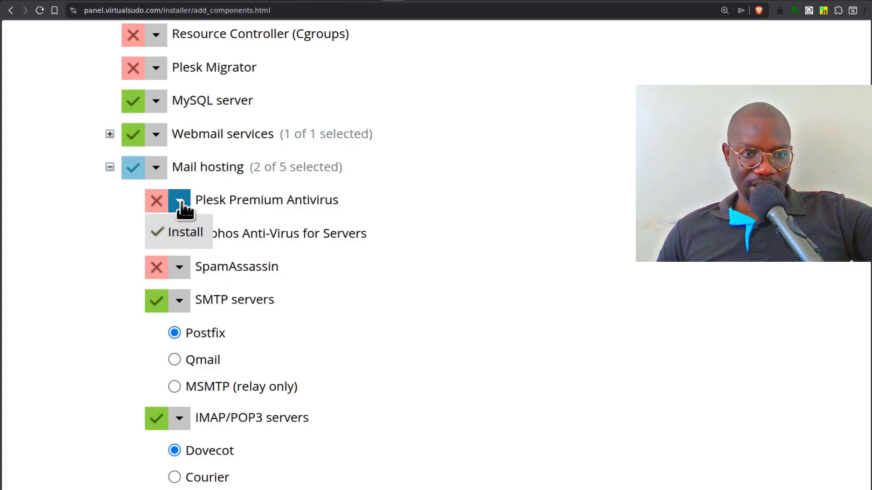
{"action": "left_click", "coordinate": [181, 233]}
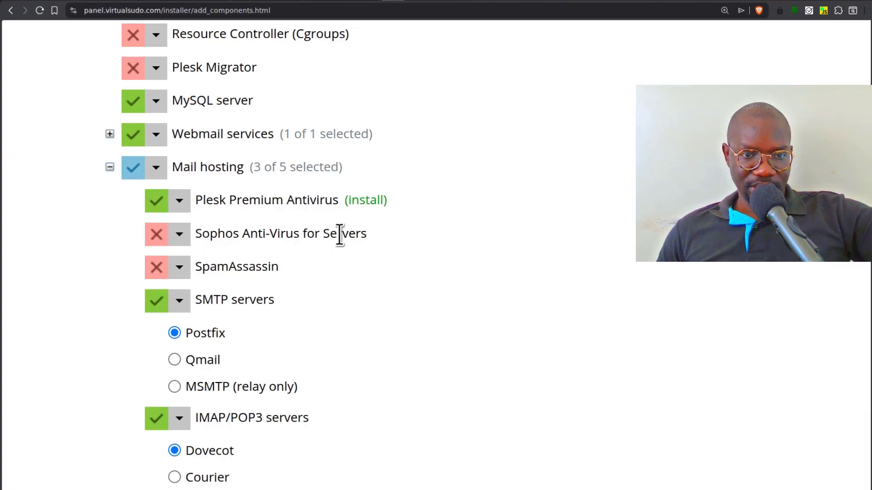
{"action": "scroll", "coordinate": [399, 238], "scroll_direction": "down", "scroll_amount": 1}
{"action": "scroll", "coordinate": [402, 241], "scroll_direction": "down", "scroll_amount": 1}
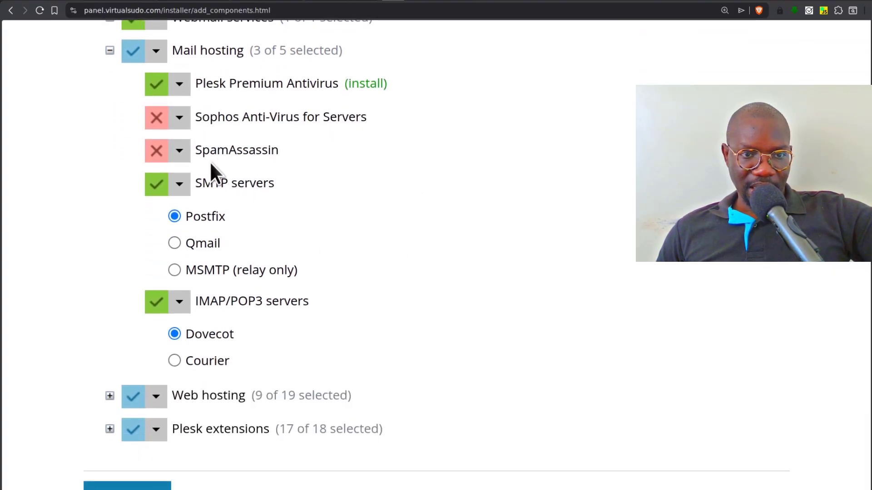
{"action": "left_click", "coordinate": [182, 153]}
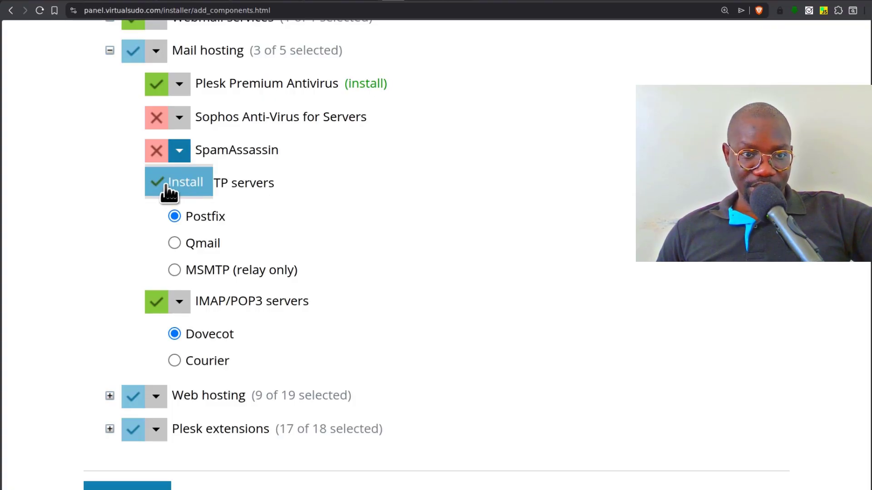
{"action": "left_click", "coordinate": [177, 183]}
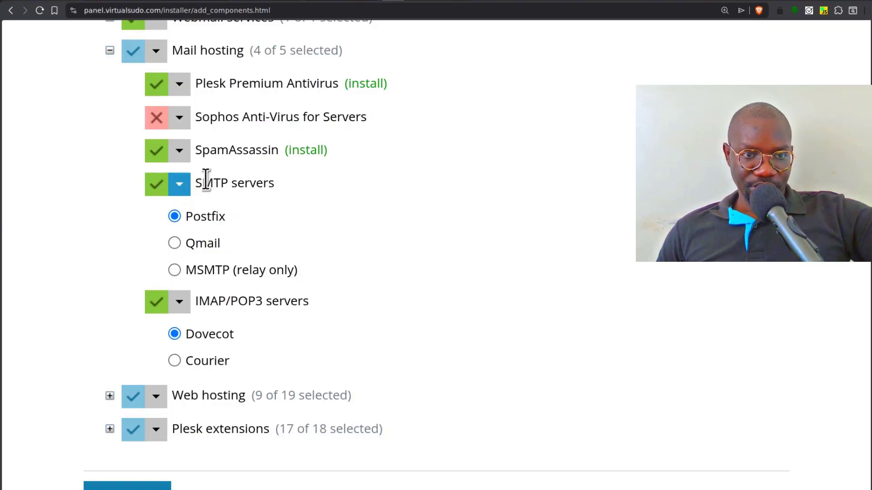
- Review the Web hosting components group and continue to apply the component changes
{"action": "scroll", "coordinate": [364, 243], "scroll_direction": "down", "scroll_amount": 1}
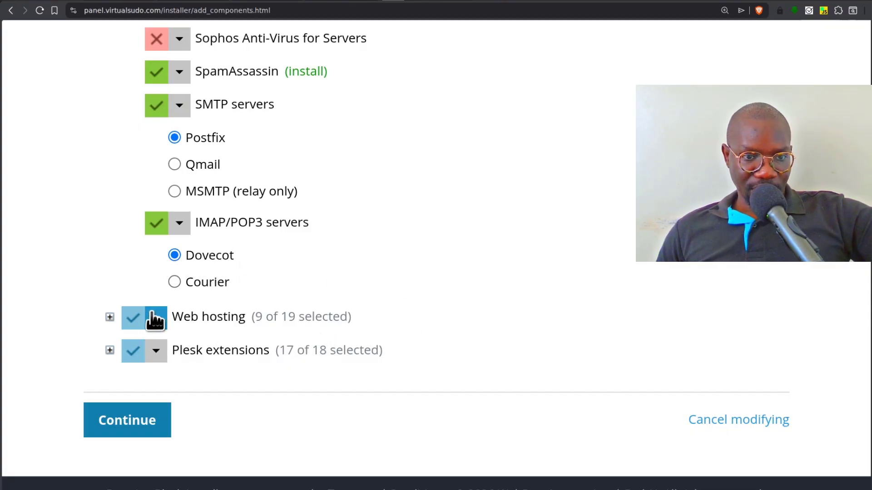
{"action": "left_click", "coordinate": [110, 317]}
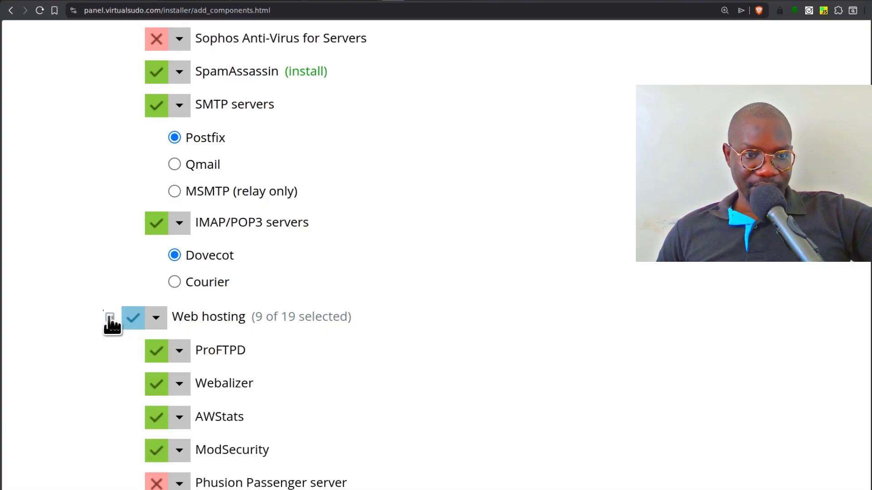
{"action": "scroll", "coordinate": [370, 336], "scroll_direction": "down", "scroll_amount": 8}
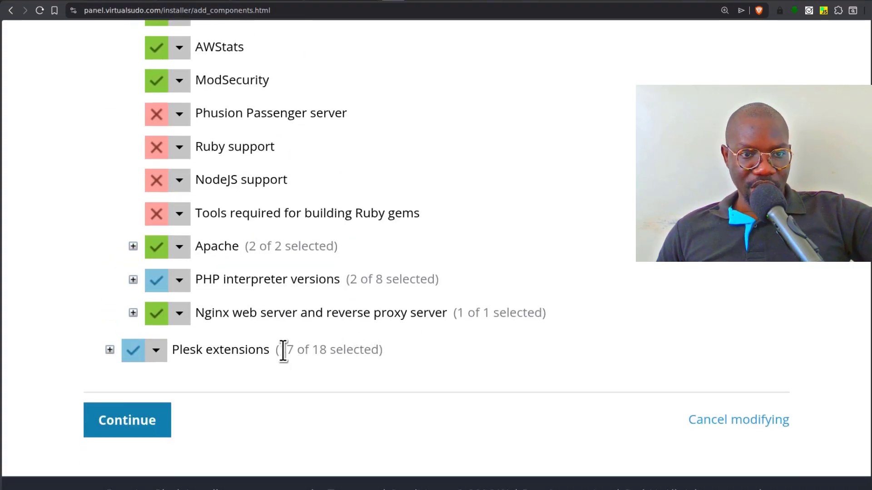
{"action": "scroll", "coordinate": [282, 353], "scroll_direction": "up", "scroll_amount": 4}
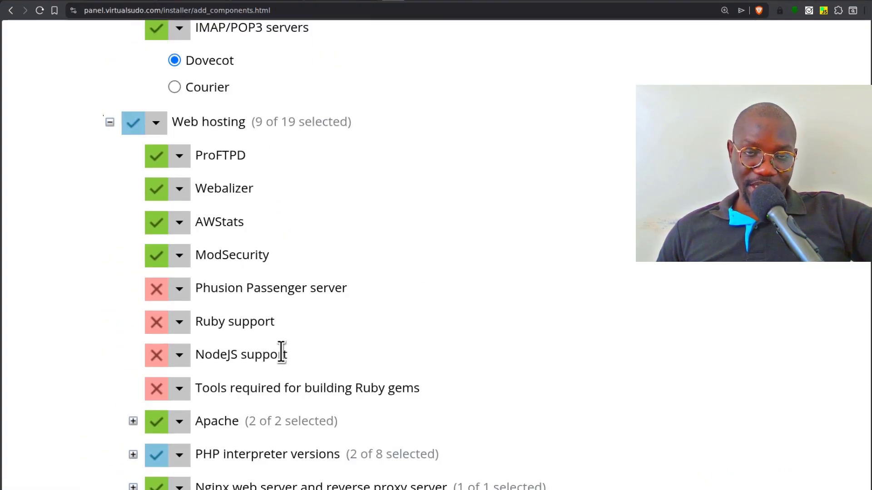
{"action": "scroll", "coordinate": [266, 350], "scroll_direction": "down", "scroll_amount": 4}
{"action": "scroll", "coordinate": [265, 353], "scroll_direction": "up", "scroll_amount": 13}
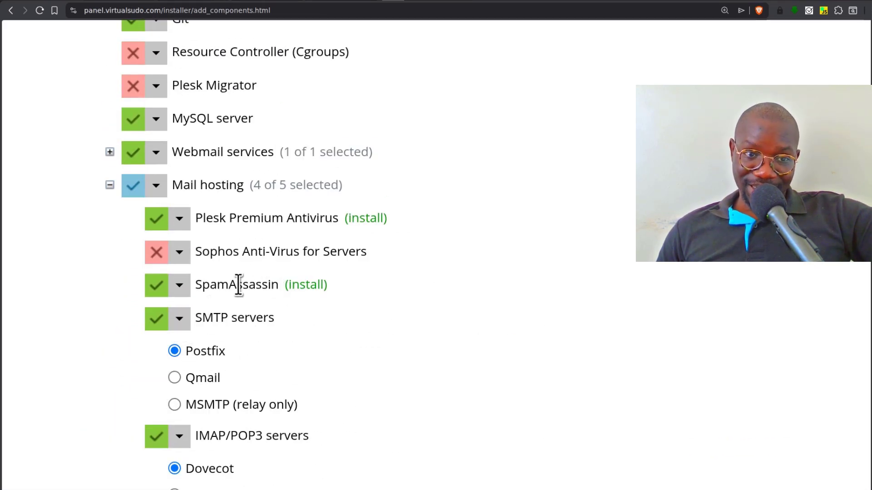
{"action": "scroll", "coordinate": [298, 290], "scroll_direction": "down", "scroll_amount": 13}
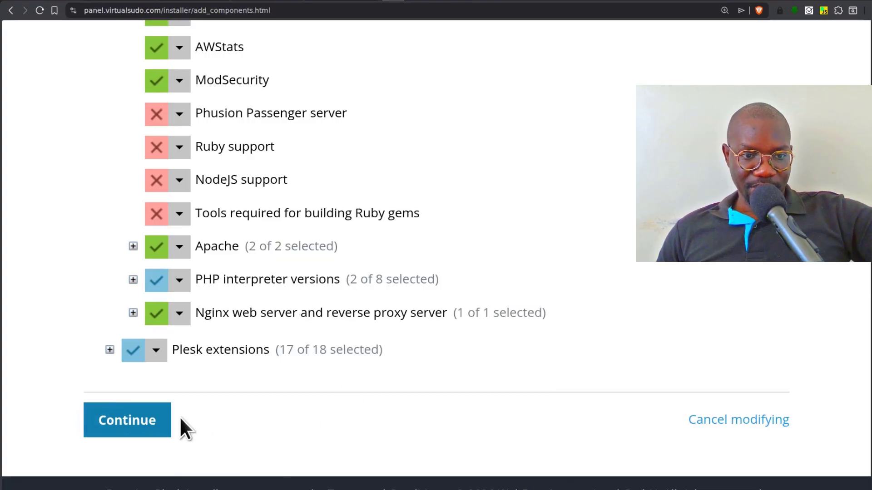
{"action": "left_click", "coordinate": [121, 423]}
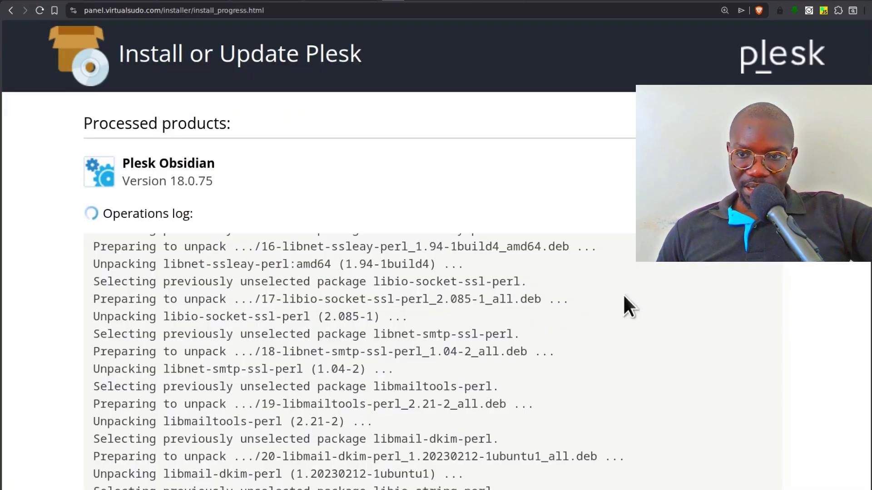
- Highlight the ikokazi.com domain name on Spaceship's Advanced DNS page with the virtualsudo.com nameservers
{"action": "scroll", "coordinate": [635, 355], "scroll_direction": "down", "scroll_amount": 3}
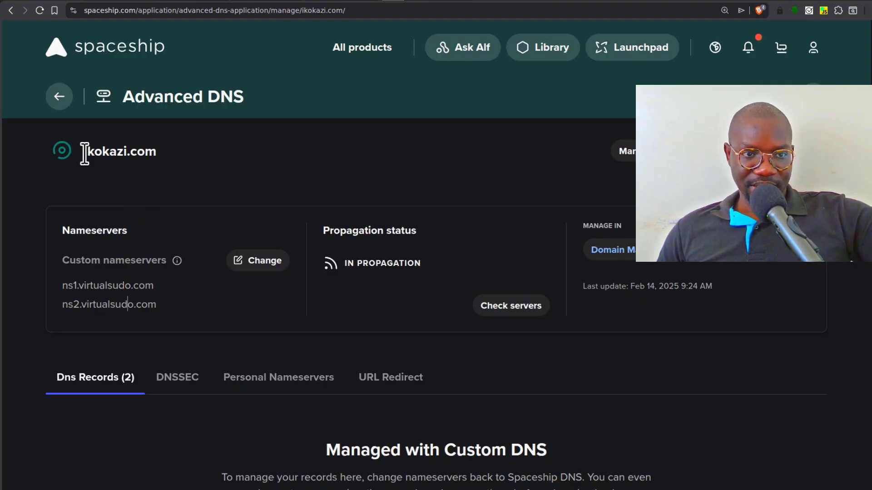
{"action": "left_click_drag", "start_coordinate": [85, 153], "coordinate": [154, 151]}
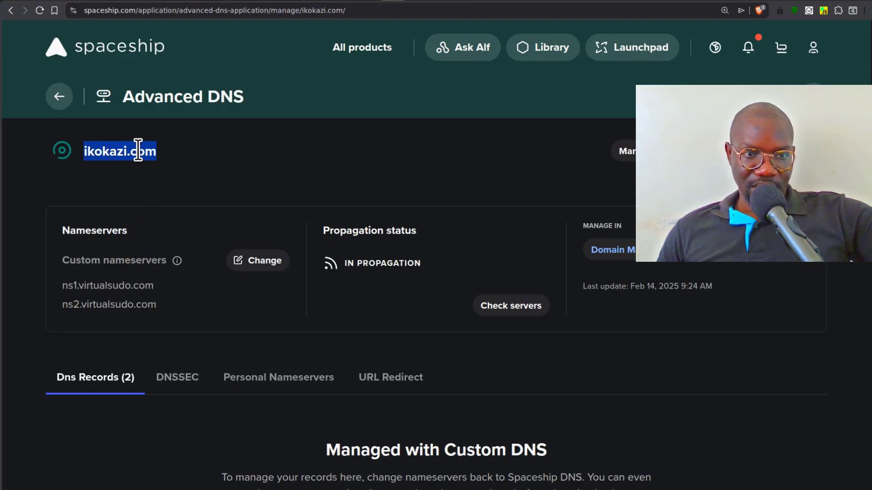
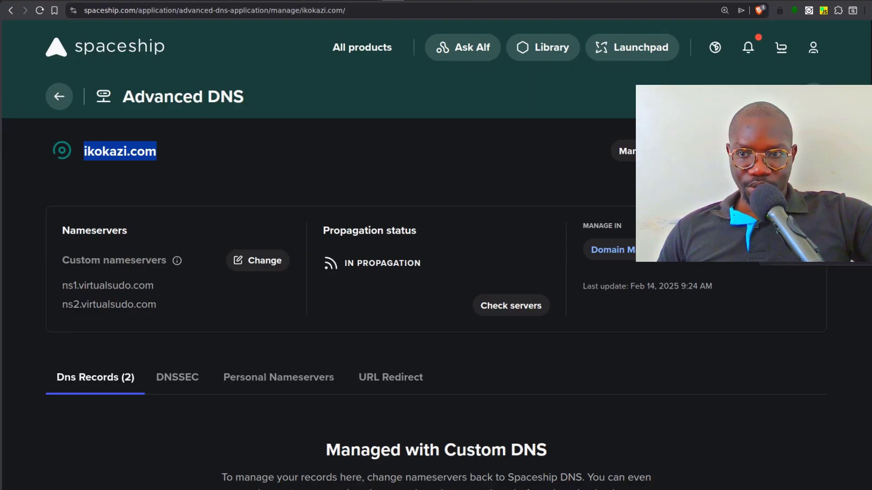
- Switch from Spaceship's Advanced DNS page to the Plesk Tools & Settings tab and zoom in
{"action": "key", "text": "ctrl+Tab"}
{"action": "key", "text": "ctrl+plus"}
{"action": "key", "text": "ctrl+plus"}
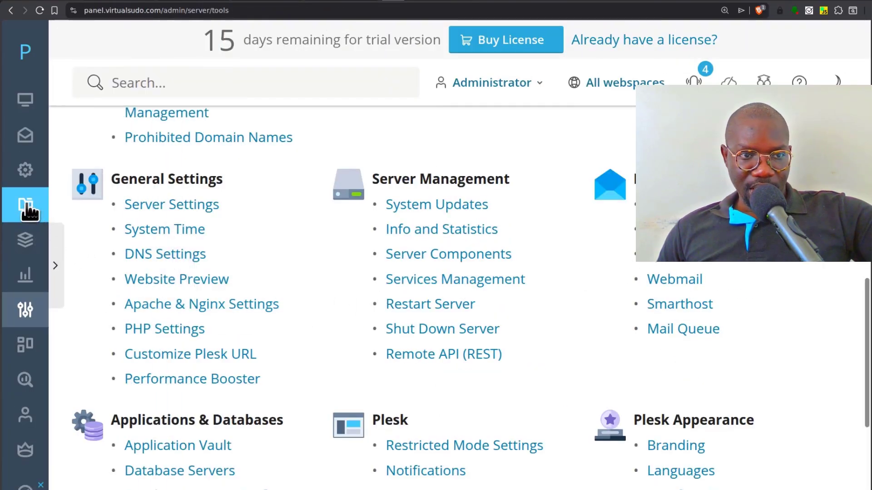
- Open Mail Client Setup for the mailbox and view its manual server settings
{"action": "left_click", "coordinate": [33, 145]}
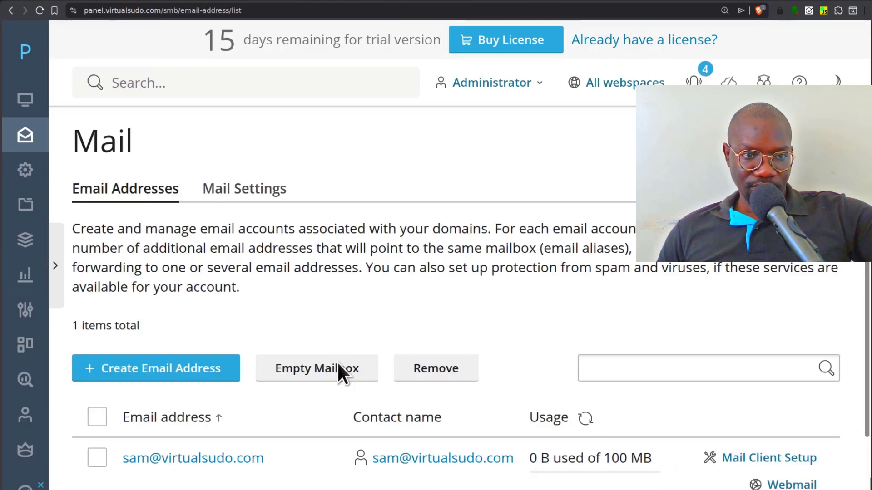
{"action": "scroll", "coordinate": [389, 370], "scroll_direction": "down", "scroll_amount": 2}
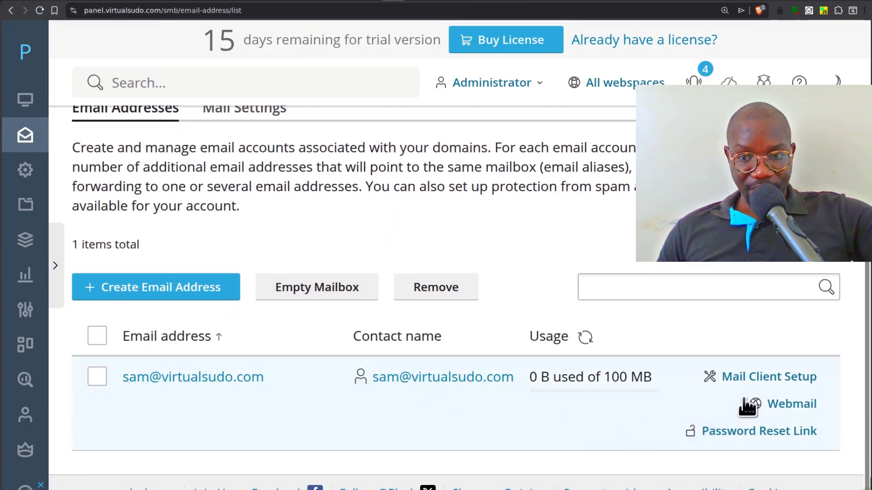
{"action": "left_click", "coordinate": [773, 382]}
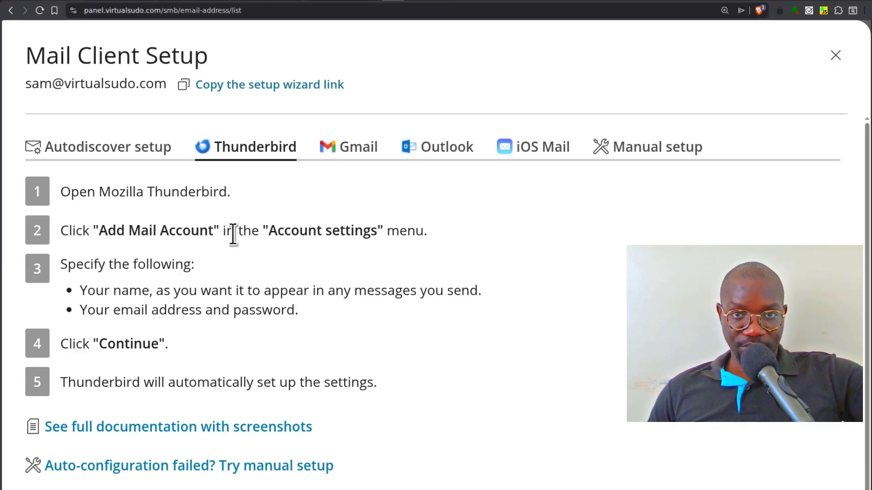
{"action": "left_click", "coordinate": [654, 145]}
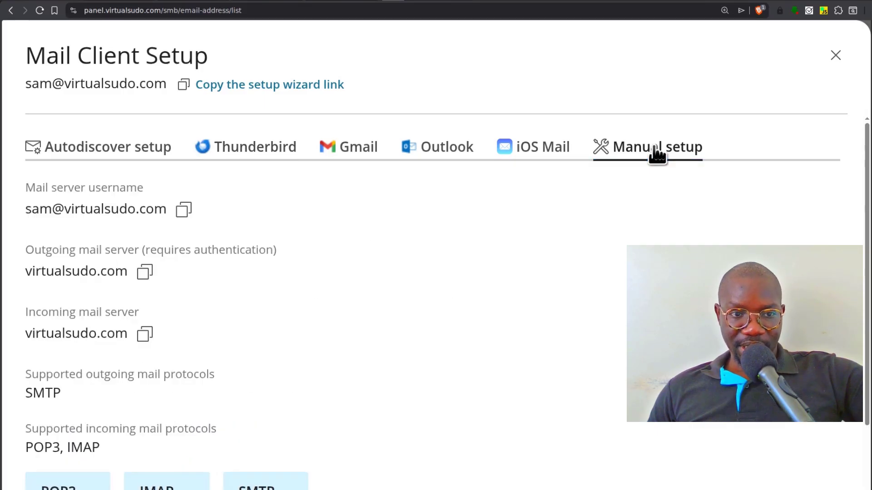
{"action": "scroll", "coordinate": [244, 348], "scroll_direction": "down", "scroll_amount": 2}
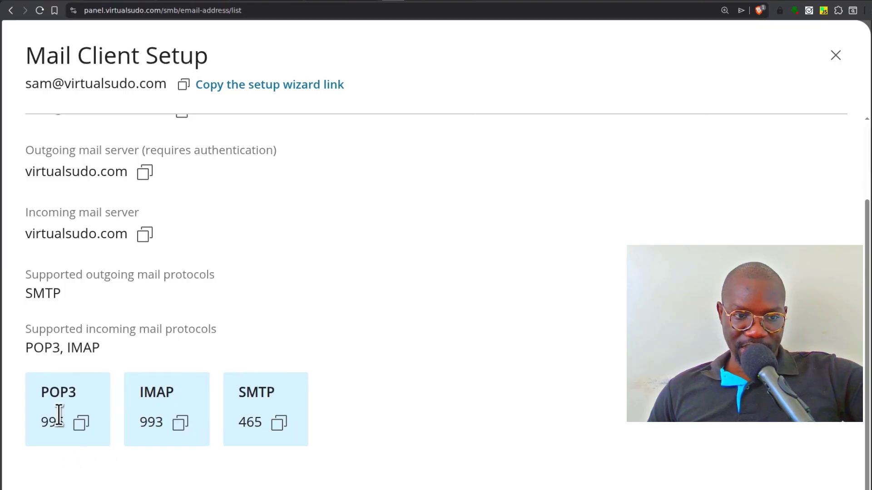
{"action": "scroll", "coordinate": [287, 404], "scroll_direction": "up", "scroll_amount": 2}
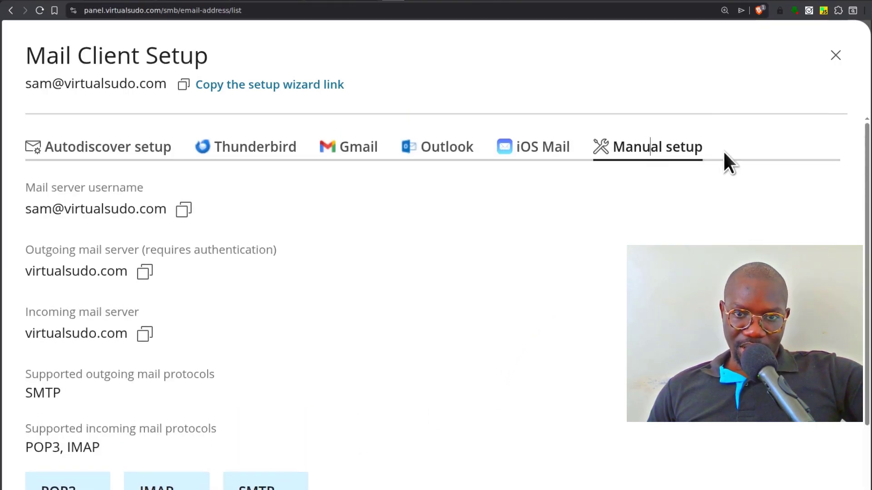
- After checking the notes, reopen the manual settings and copy the mailbox username
{"action": "left_click", "coordinate": [838, 55]}
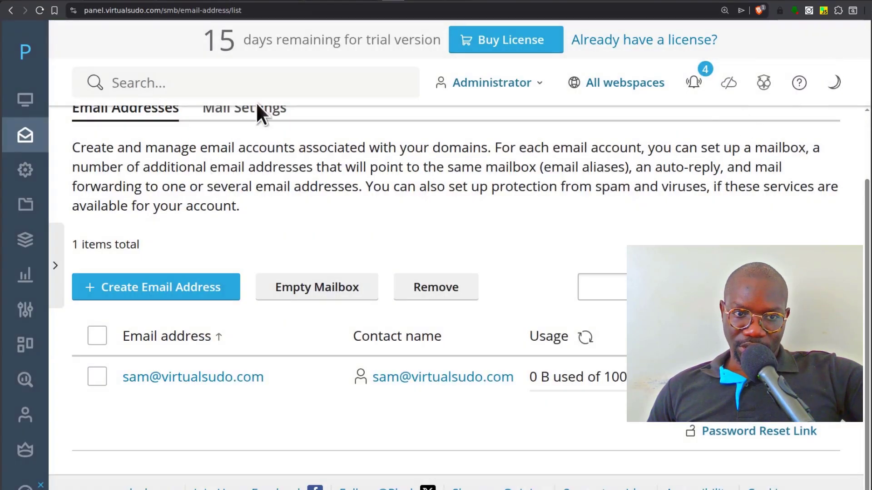
{"action": "left_click", "coordinate": [273, 0]}
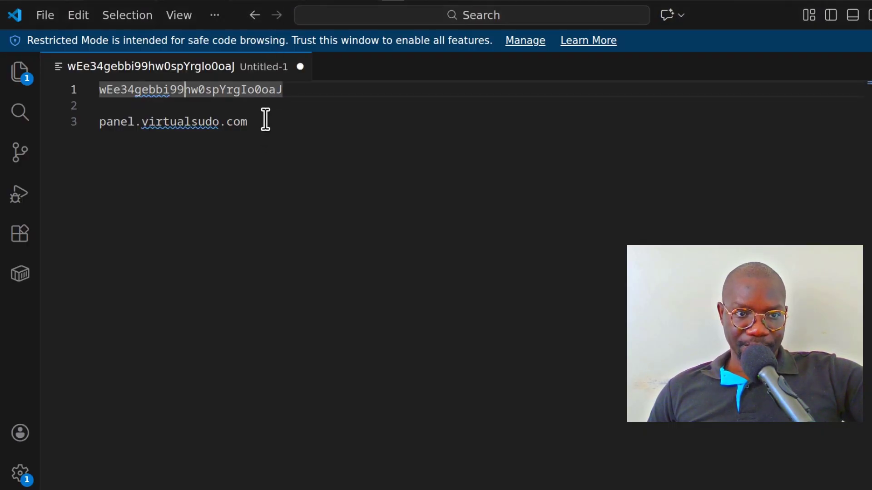
{"action": "left_click", "coordinate": [263, 0]}
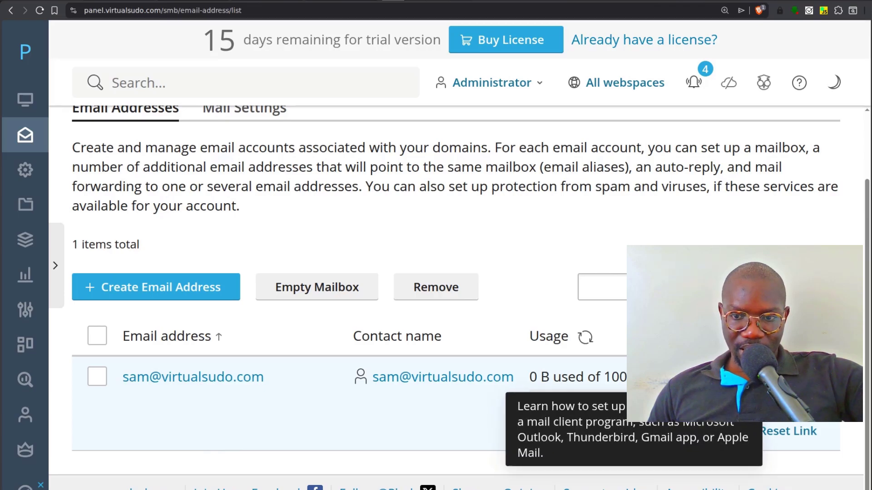
{"action": "left_click", "coordinate": [752, 380]}
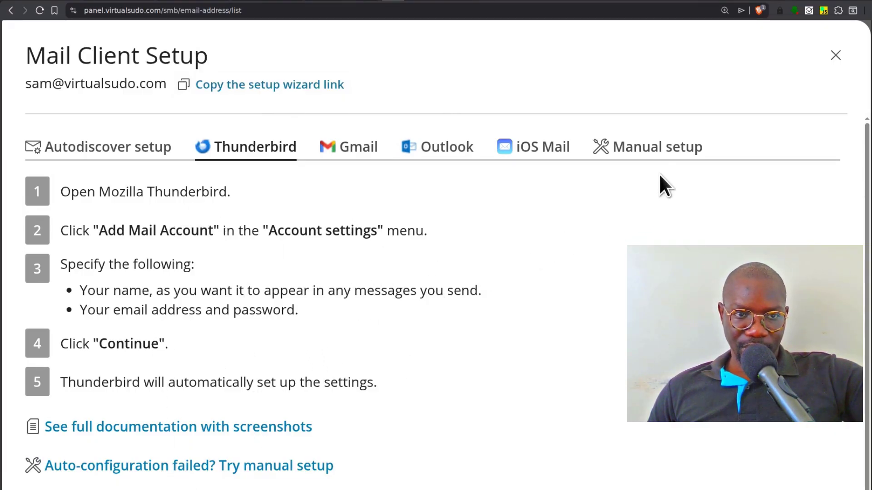
{"action": "left_click", "coordinate": [648, 149]}
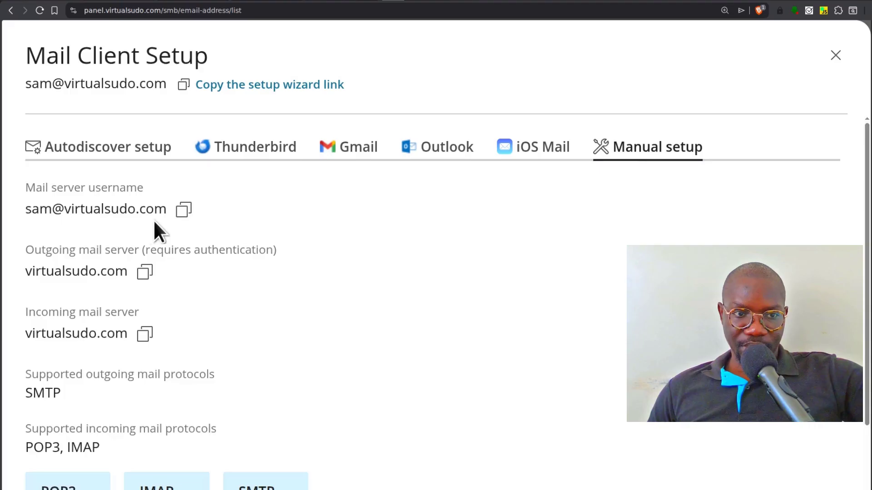
{"action": "double_click", "coordinate": [184, 210]}
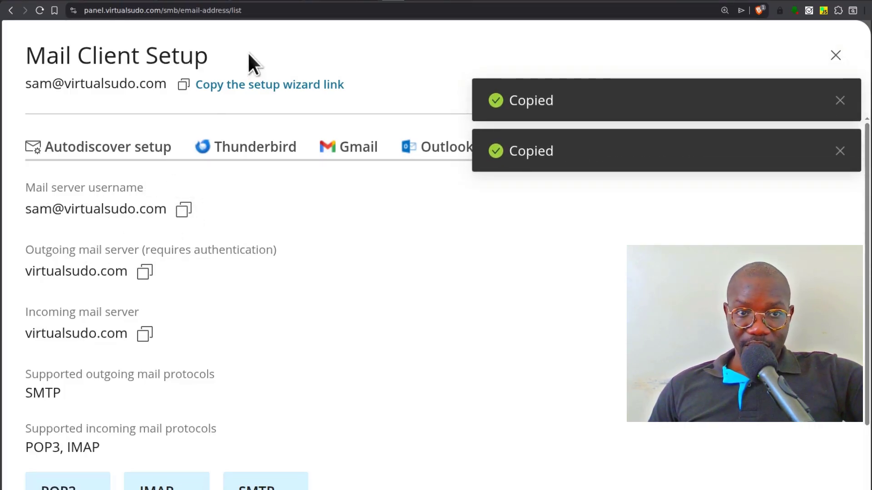
- Launch Thunderbird from the Internet menu and start a new mail account
{"action": "left_click", "coordinate": [38, 0]}
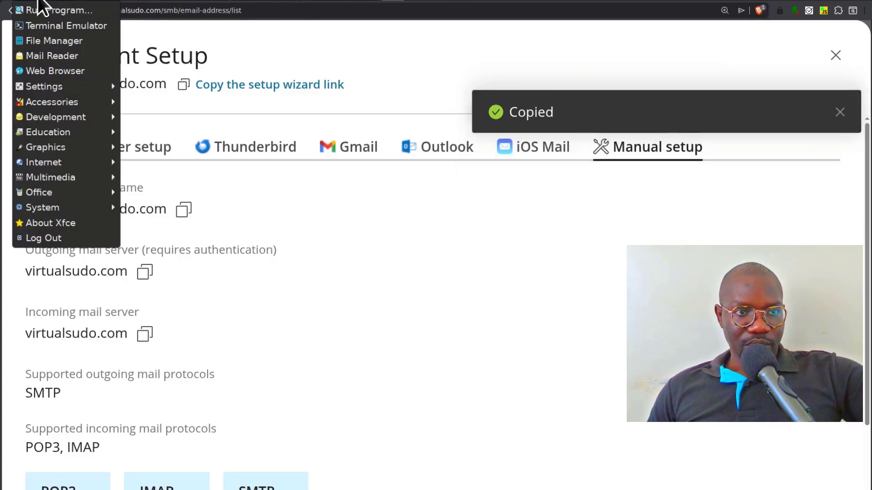
{"action": "mouse_move", "coordinate": [57, 177]}
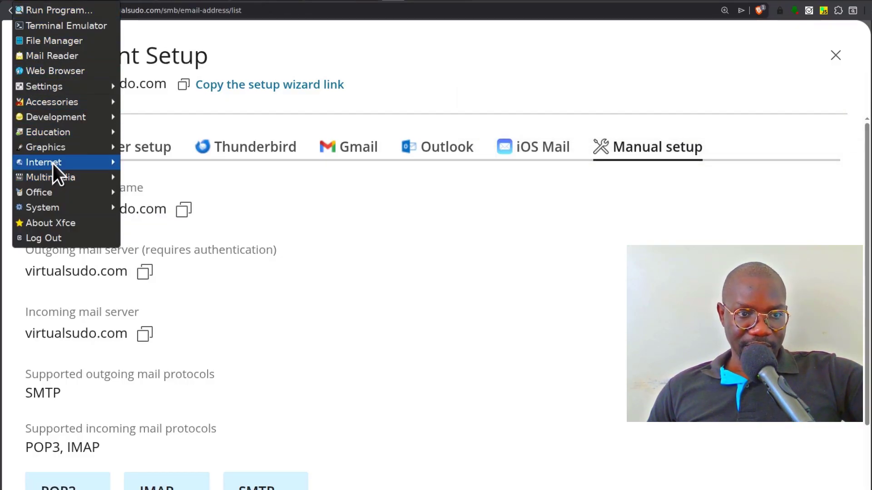
{"action": "mouse_move", "coordinate": [50, 162]}
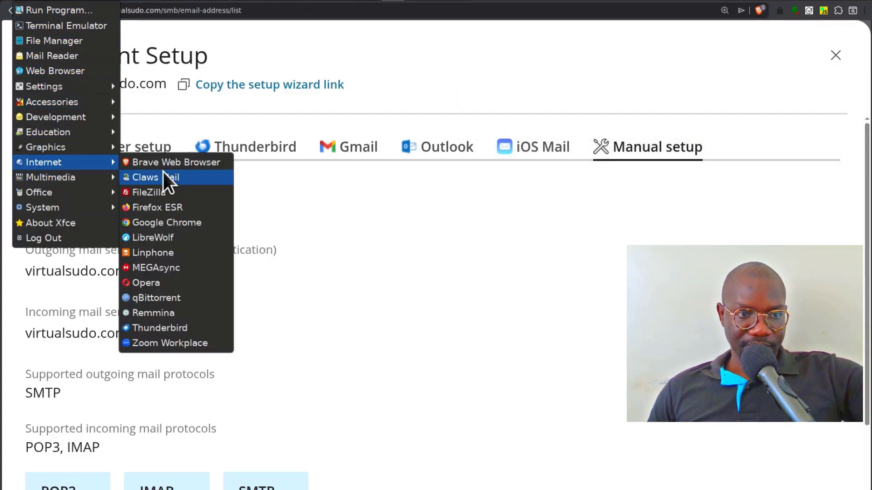
{"action": "left_click", "coordinate": [165, 327]}
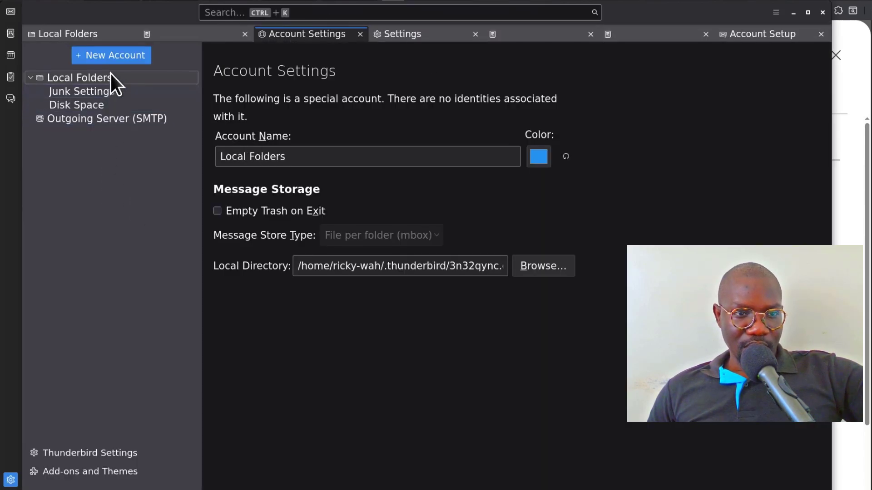
{"action": "left_click", "coordinate": [111, 58]}
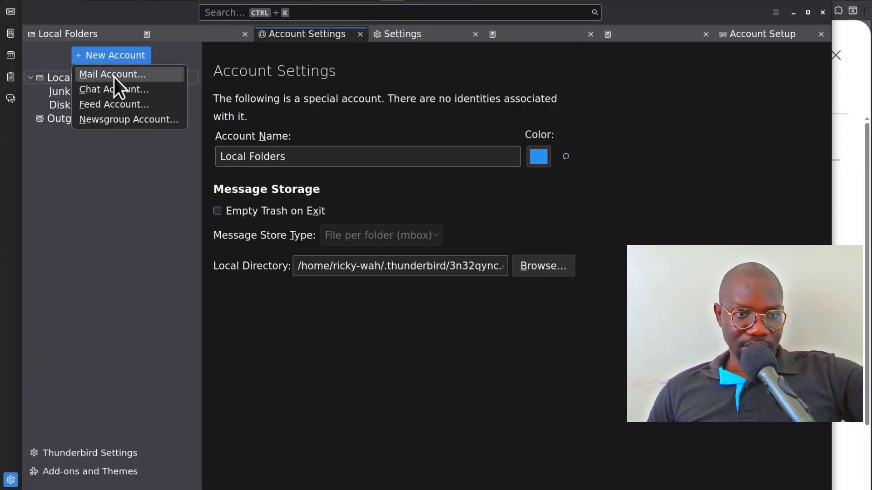
{"action": "left_click", "coordinate": [113, 77]}
- Paste the mailbox address and the password copied from the notes into the account form
{"action": "right_click", "coordinate": [90, 233]}
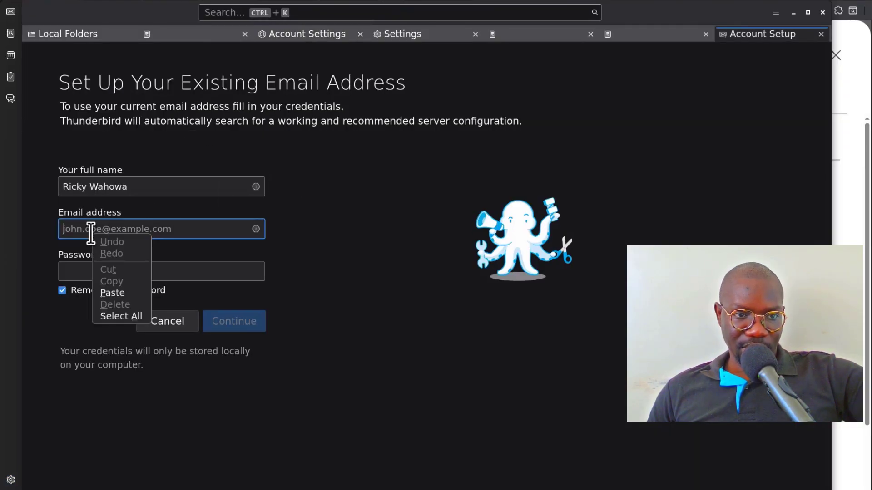
{"action": "left_click", "coordinate": [116, 293]}
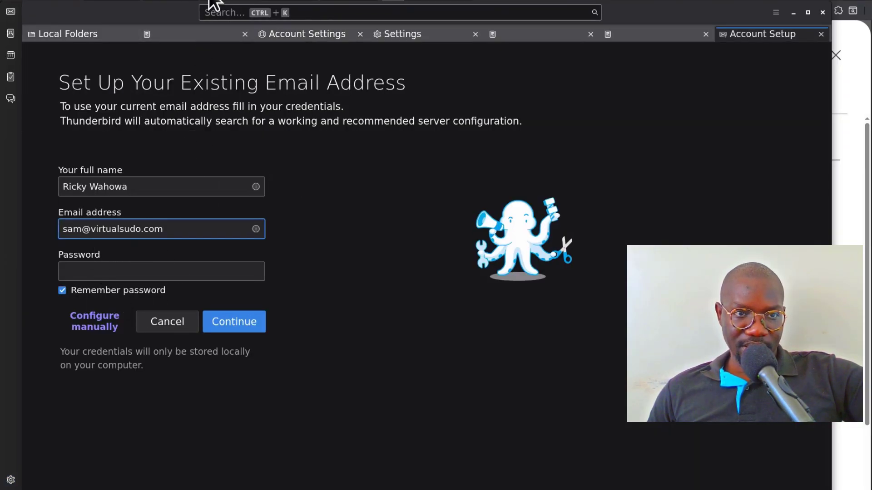
{"action": "left_click", "coordinate": [294, 1]}
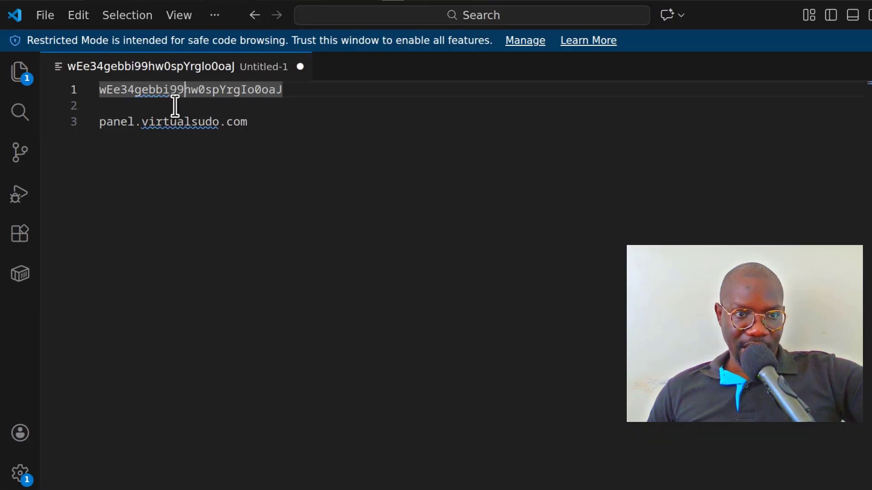
{"action": "right_click", "coordinate": [177, 88]}
{"action": "left_click", "coordinate": [236, 274]}
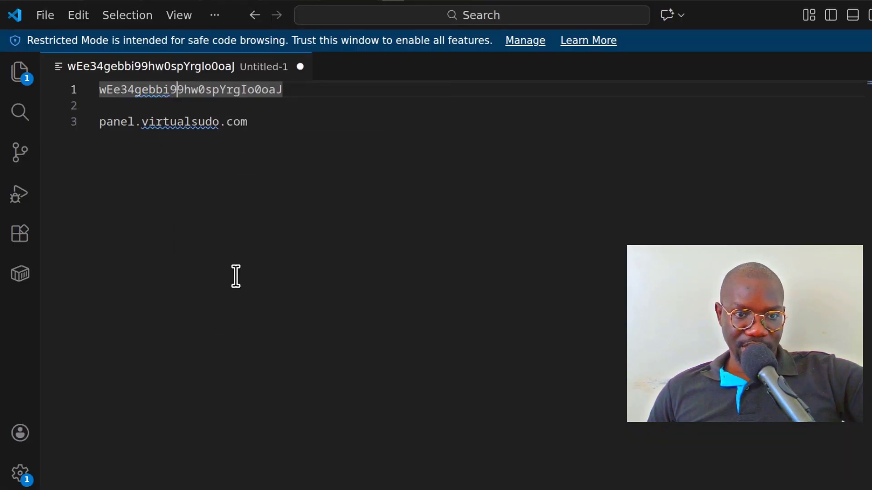
{"action": "left_click", "coordinate": [224, 4]}
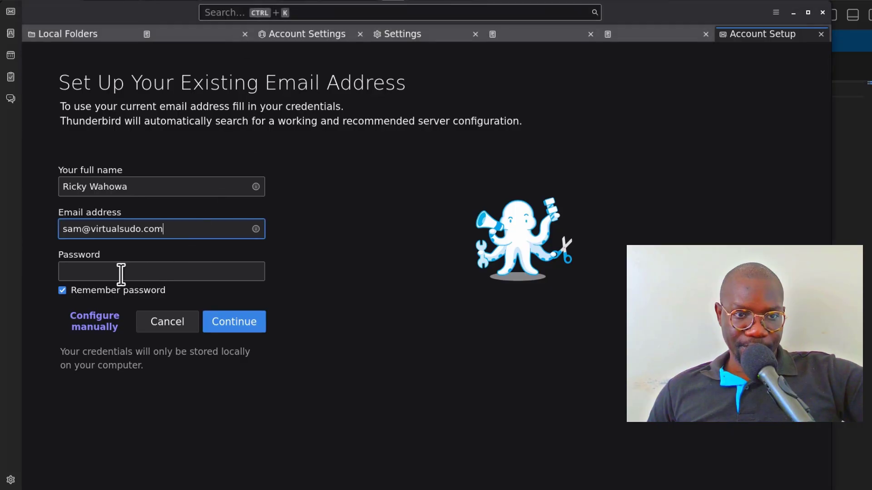
{"action": "right_click", "coordinate": [88, 269]}
{"action": "left_click", "coordinate": [119, 327]}
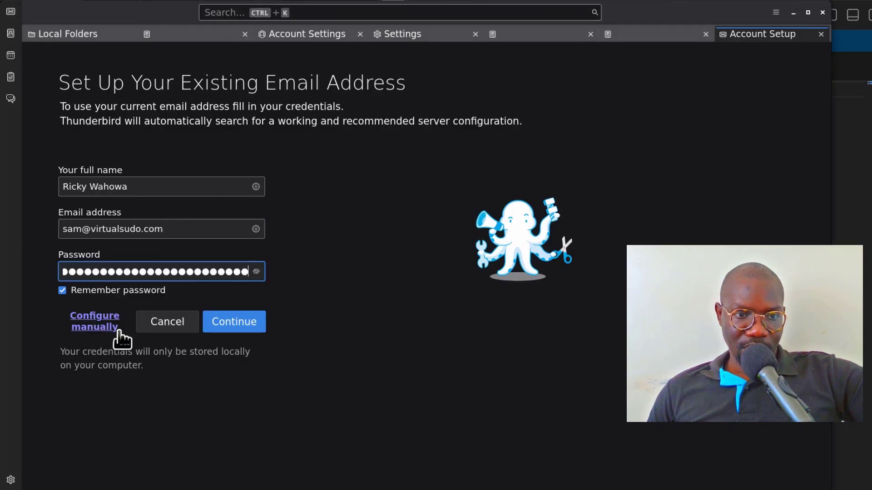
- Let Thunderbird auto-detect the server settings and accept the IMAP configuration
{"action": "left_click", "coordinate": [238, 321]}
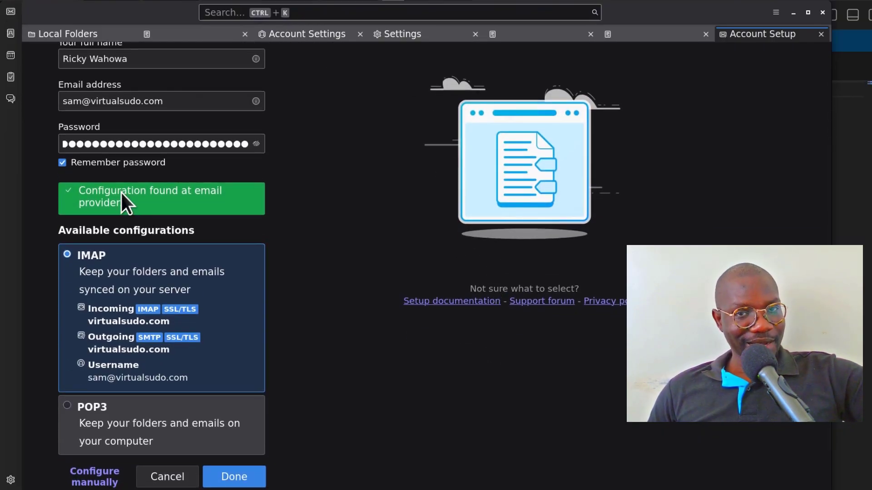
{"action": "scroll", "coordinate": [327, 286], "scroll_direction": "down", "scroll_amount": 3}
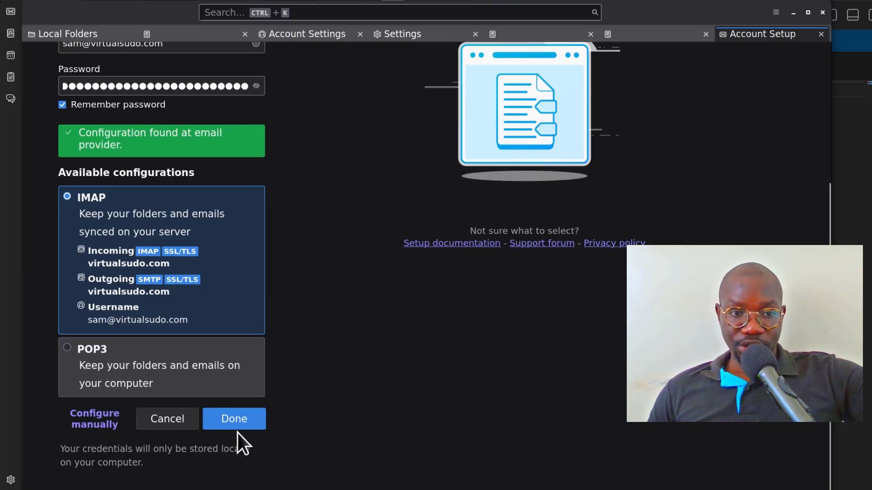
{"action": "left_click", "coordinate": [234, 416]}
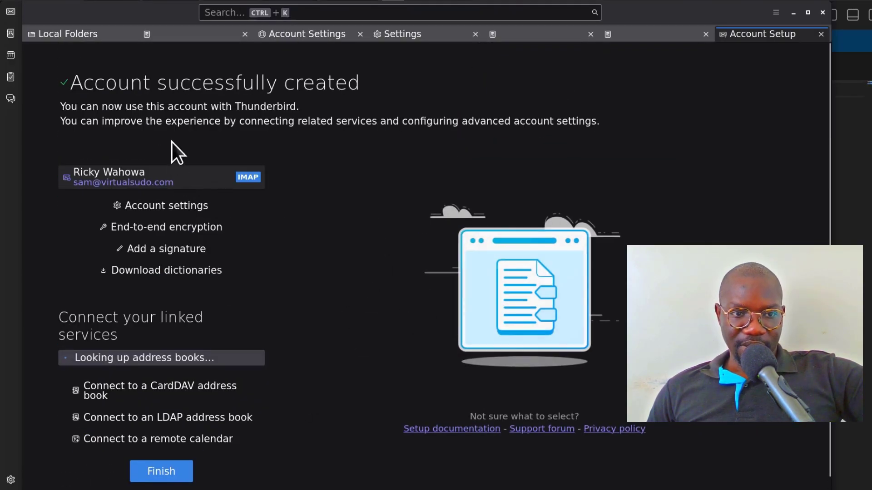
- Finish setup, open the new Inbox, and address a new email to the Gmail contact
{"action": "left_click", "coordinate": [169, 474]}
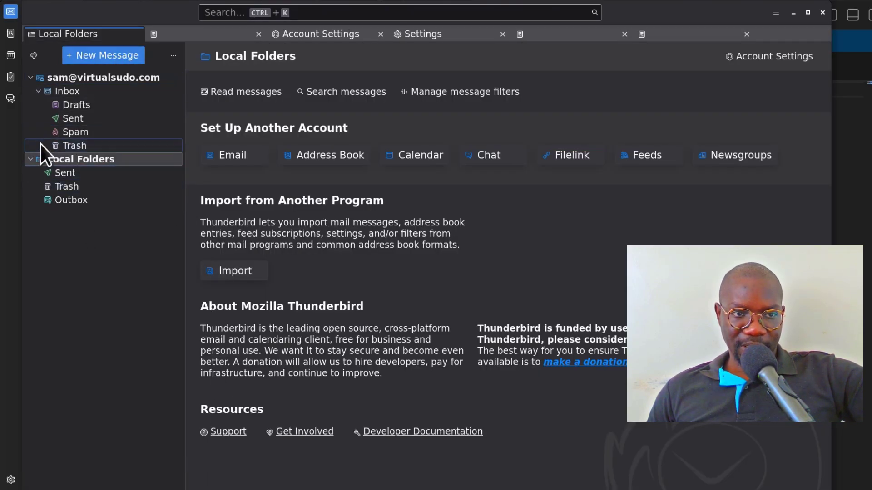
{"action": "left_click", "coordinate": [69, 92]}
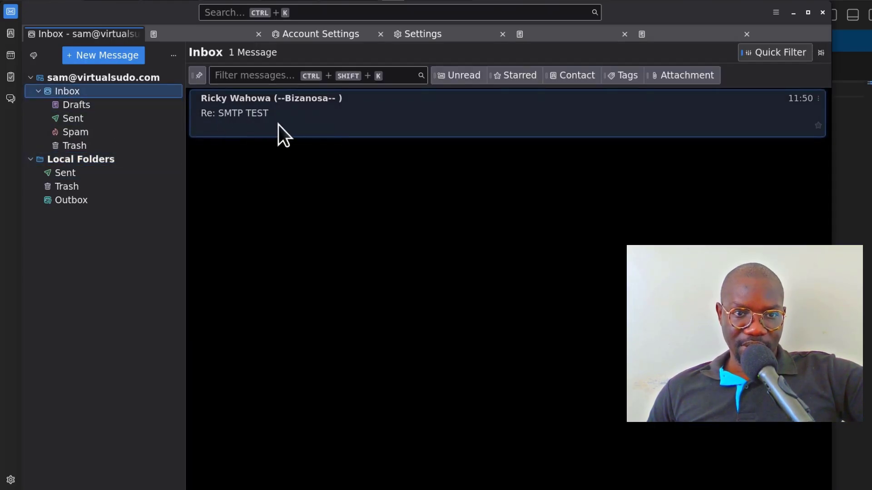
{"action": "left_click", "coordinate": [96, 56]}
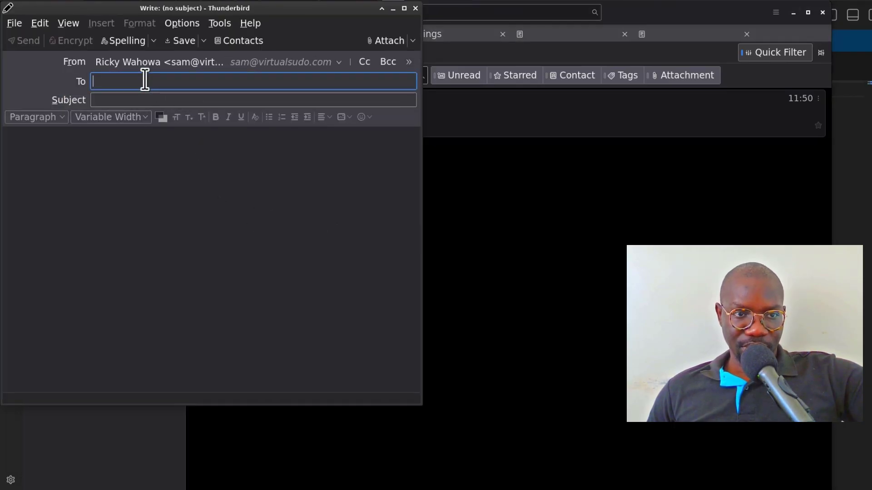
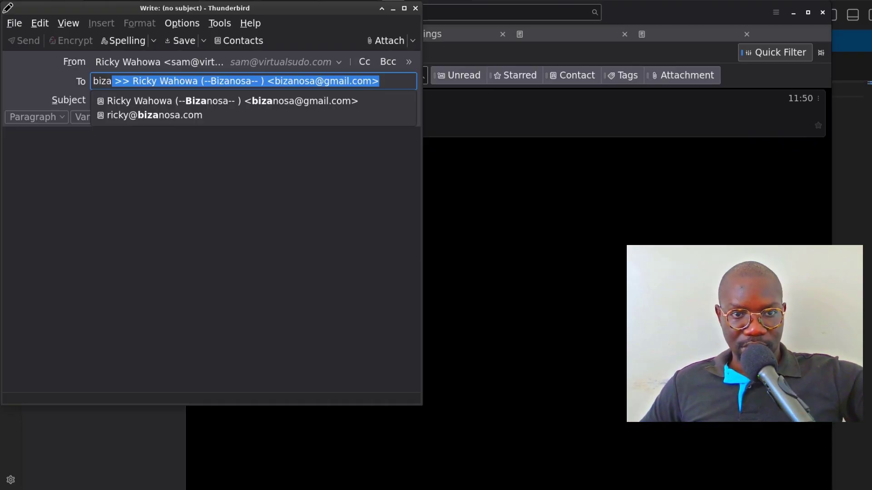
{"action": "key", "text": "Return"}
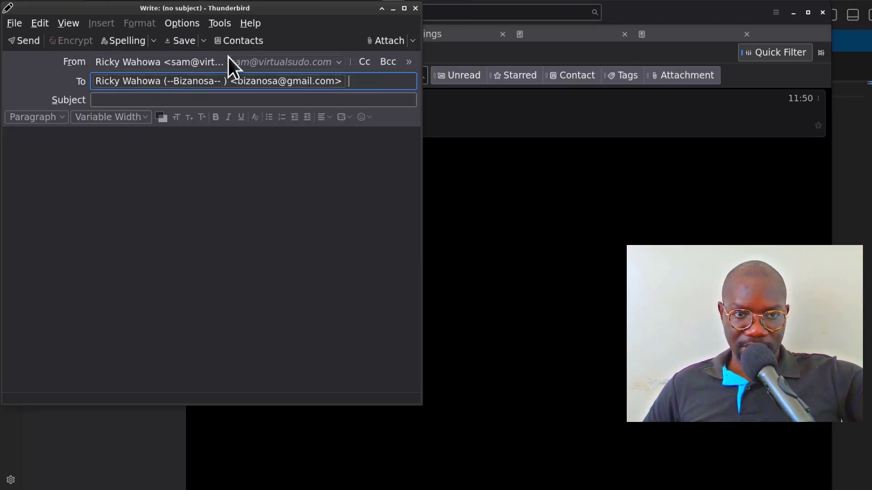
- Give the test email subject and body 'Hello' and send it
{"action": "left_click", "coordinate": [140, 100]}
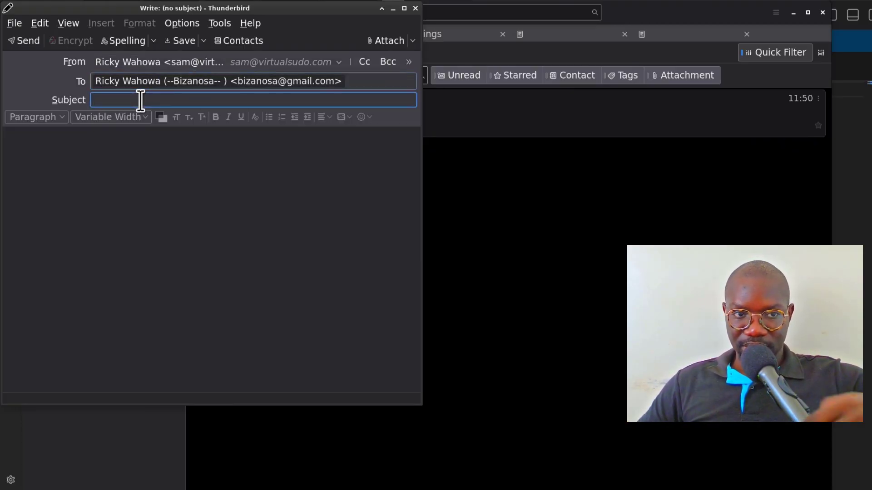
{"action": "type", "text": "Hello"}
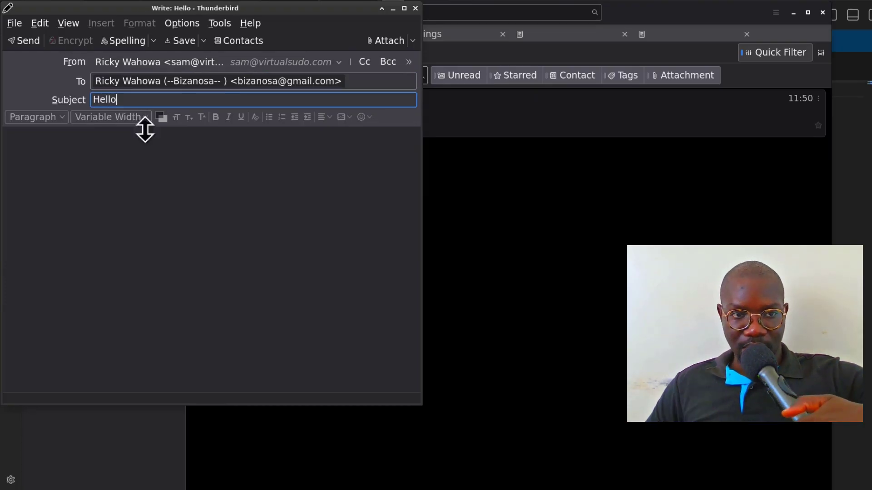
{"action": "left_click", "coordinate": [108, 164]}
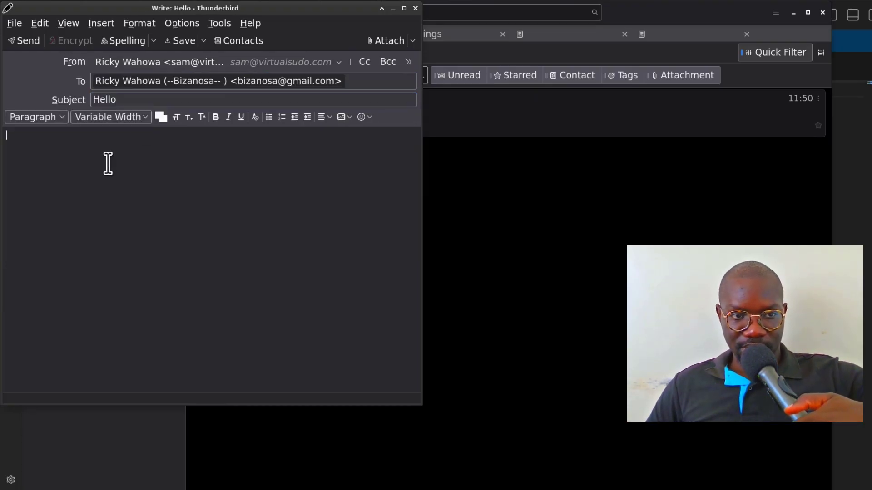
{"action": "type", "text": "Hello"}
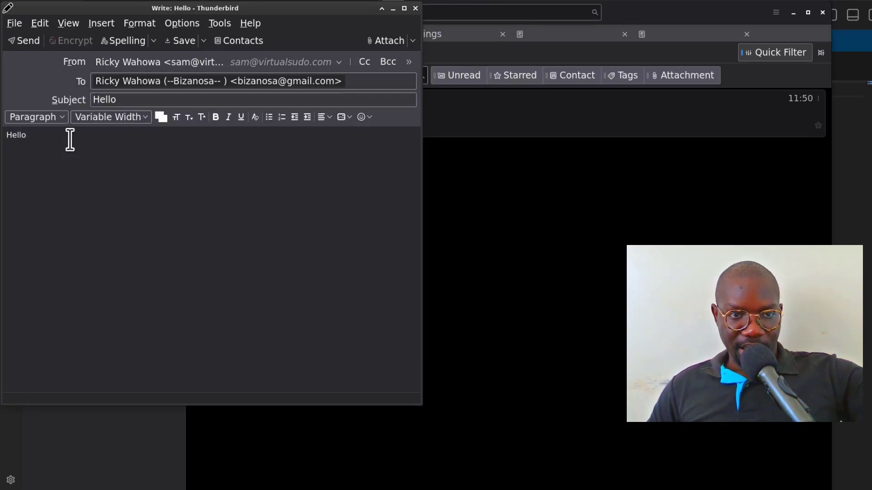
{"action": "left_click", "coordinate": [21, 40]}
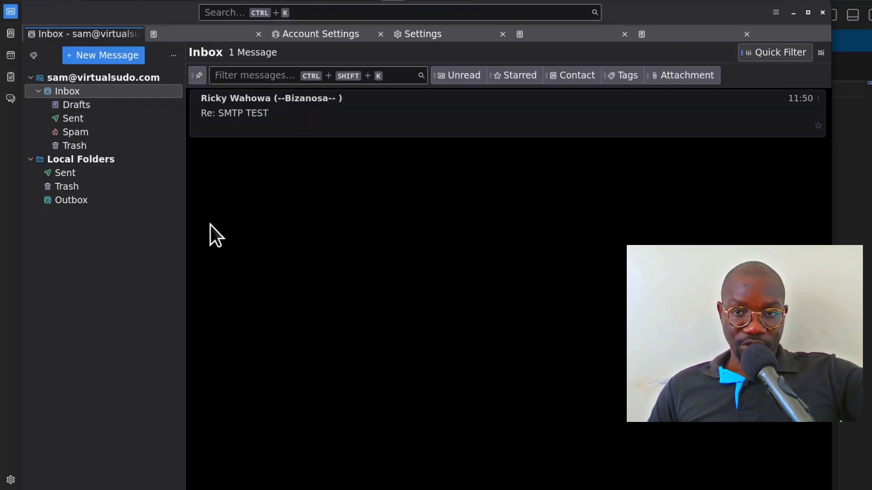
- Minimize Thunderbird and switch to Gmail showing the received Hello message
{"action": "left_click", "coordinate": [793, 13]}
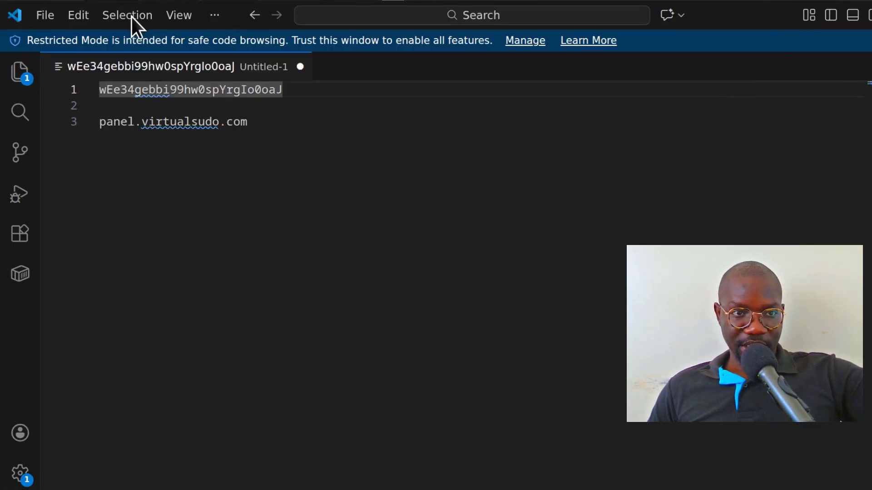
{"action": "key", "text": "alt+Tab"}
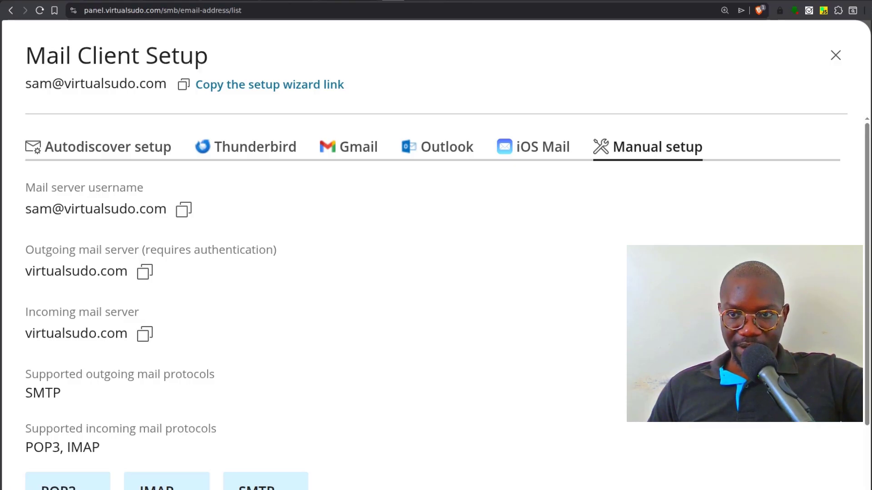
{"action": "key", "text": "alt+Tab"}
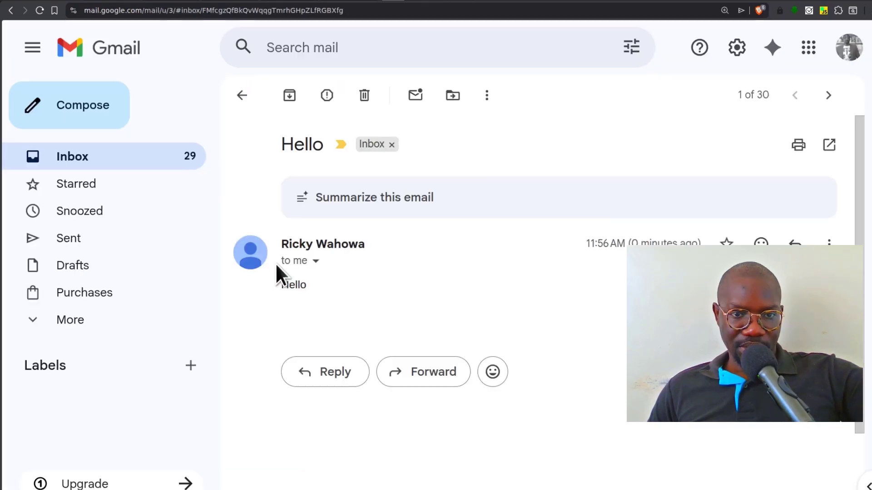
- Check the Hello message's security details, reply 'Danke', and return to Thunderbird
{"action": "left_click", "coordinate": [316, 262]}
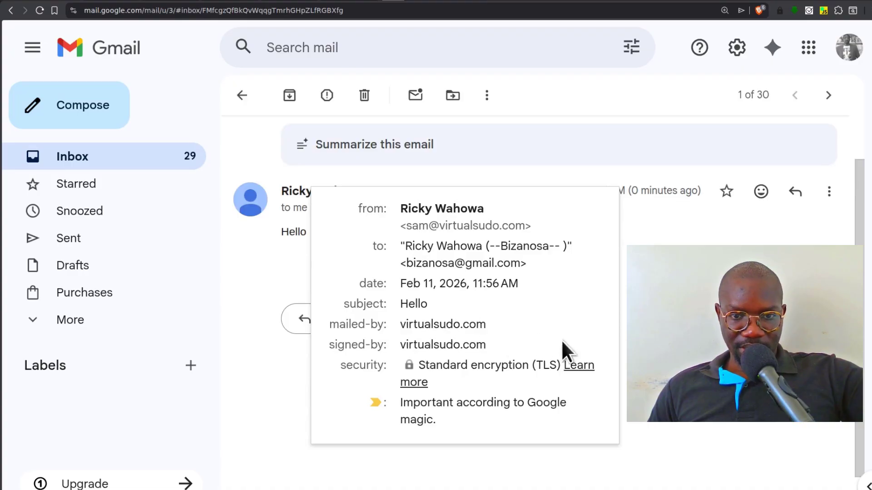
{"action": "key", "text": "Escape"}
{"action": "left_click", "coordinate": [336, 323]}
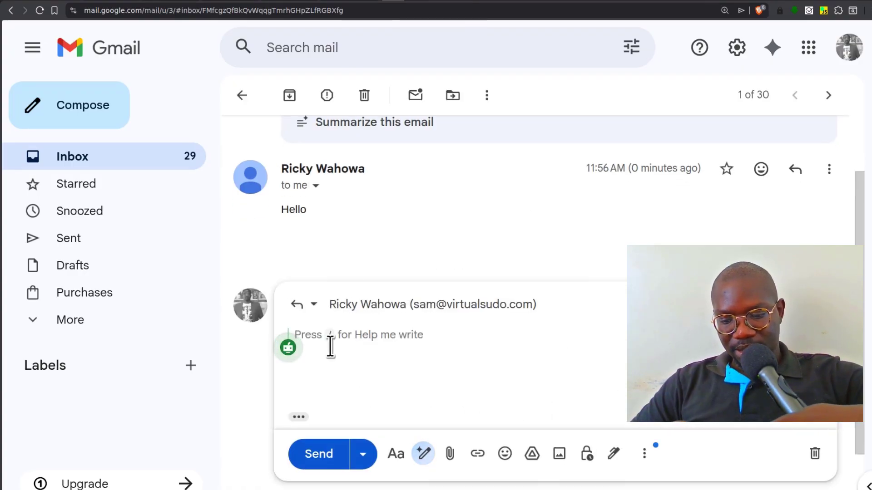
{"action": "type", "text": "Danke"}
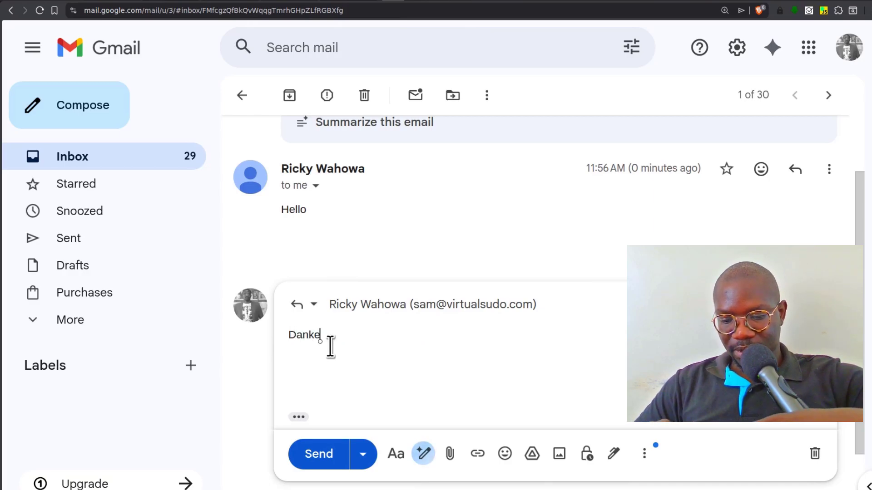
{"action": "left_click", "coordinate": [329, 455]}
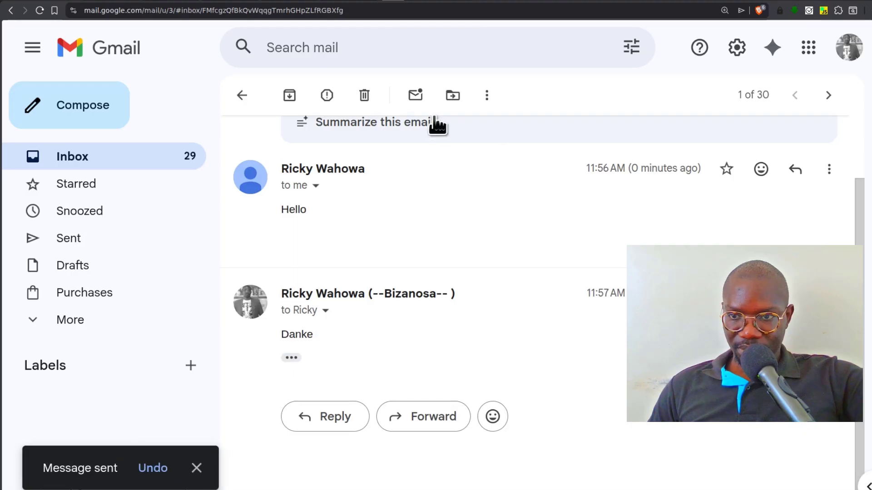
{"action": "key", "text": "alt+Tab"}
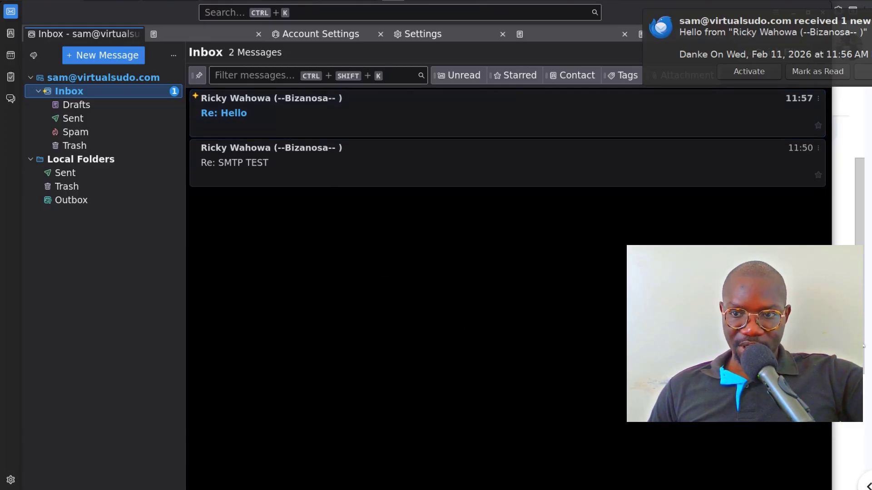
- Raise the browser window and dismiss Thunderbird's new-mail notification
{"action": "left_click", "coordinate": [864, 329]}
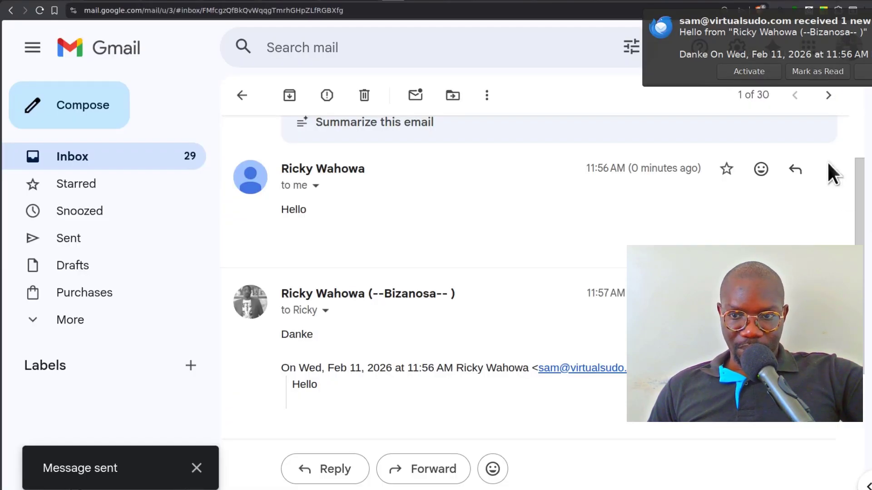
{"action": "left_click", "coordinate": [714, 31]}
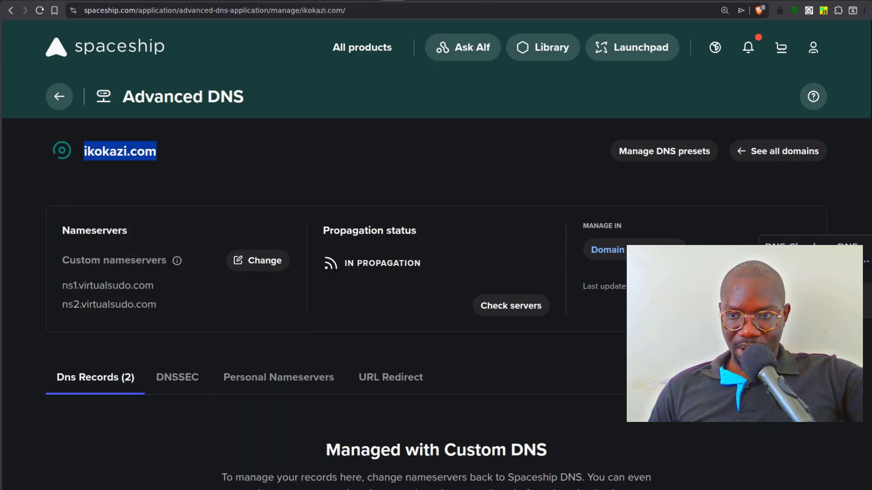
- Close Plesk's Mail Client Setup details and hide the Thunderbird window again
{"action": "left_click", "coordinate": [870, 203]}
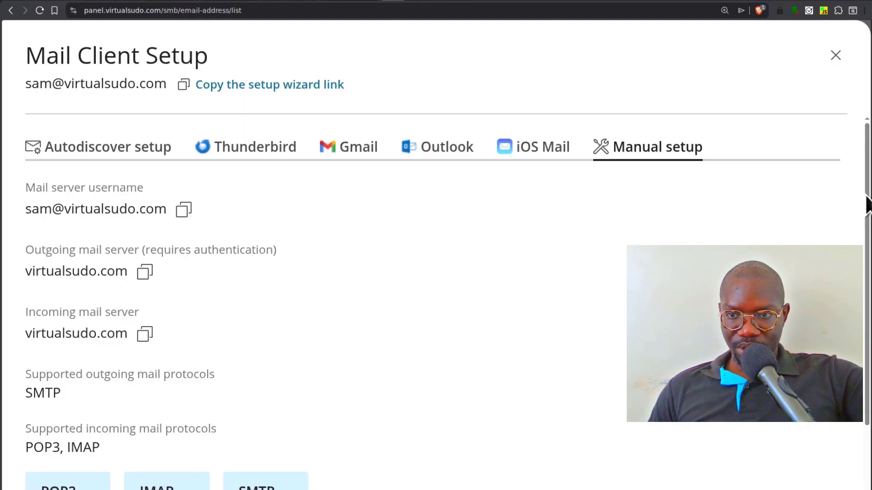
{"action": "left_click", "coordinate": [836, 55]}
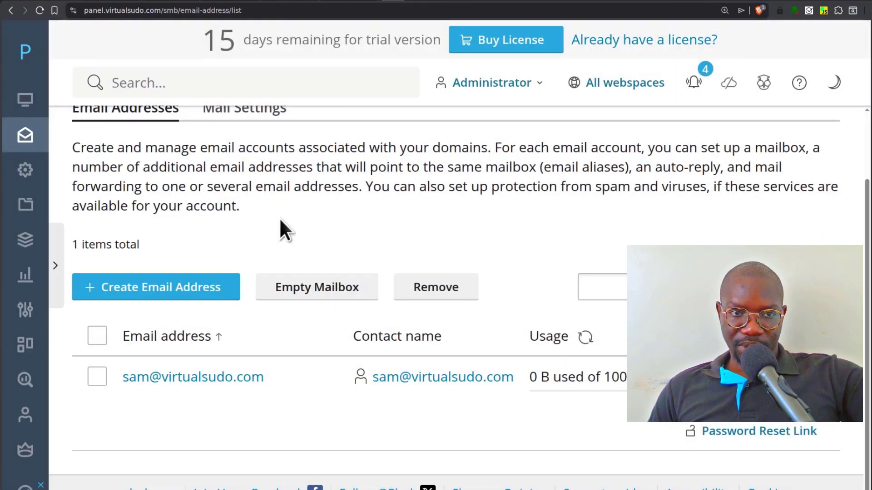
{"action": "scroll", "coordinate": [268, 288], "scroll_direction": "up", "scroll_amount": 2}
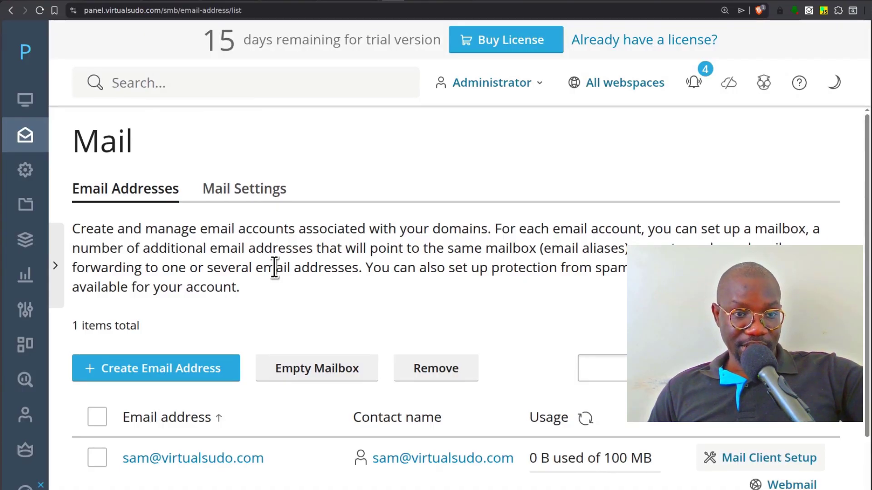
{"action": "scroll", "coordinate": [419, 309], "scroll_direction": "down", "scroll_amount": 2}
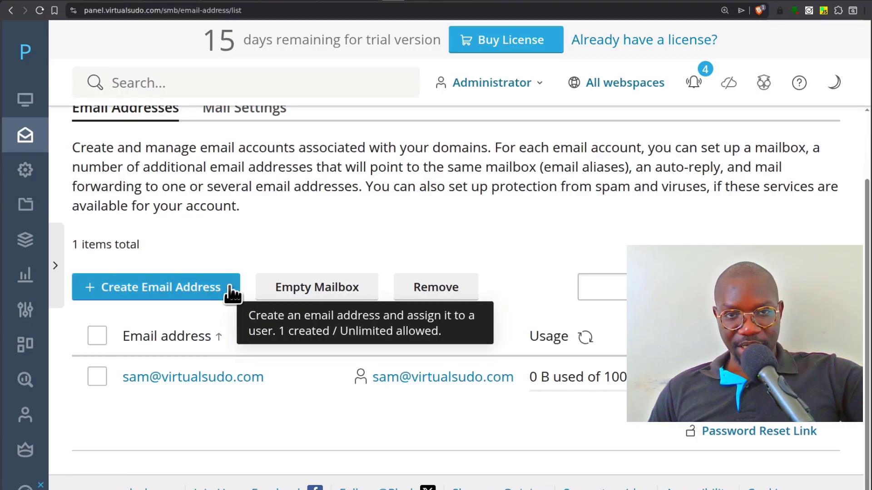
{"action": "left_click", "coordinate": [223, 1]}
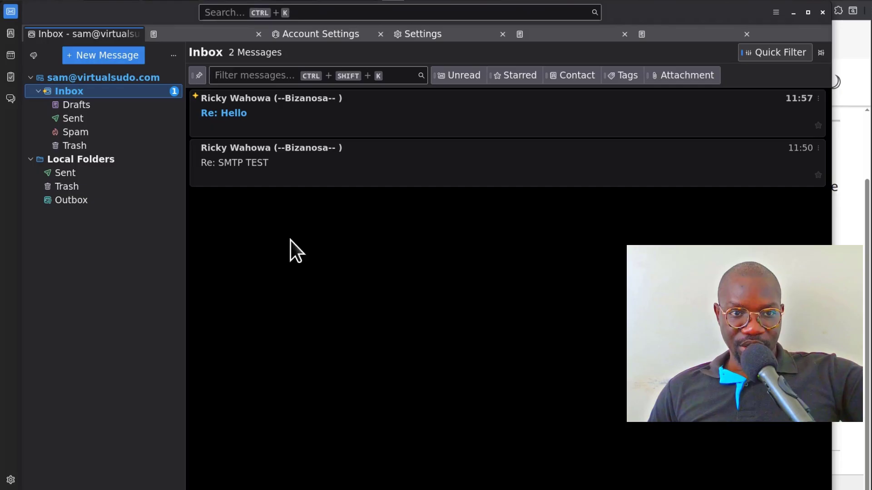
{"action": "left_click", "coordinate": [796, 16]}
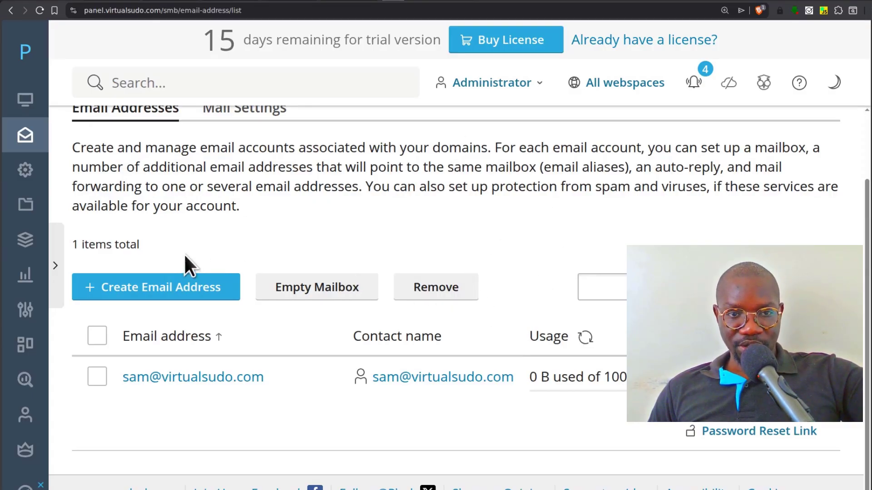
- Go to Websites & Domains from the expanded sidebar and start adding a domain
{"action": "scroll", "coordinate": [185, 263], "scroll_direction": "up", "scroll_amount": 3}
{"action": "left_click", "coordinate": [55, 265]}
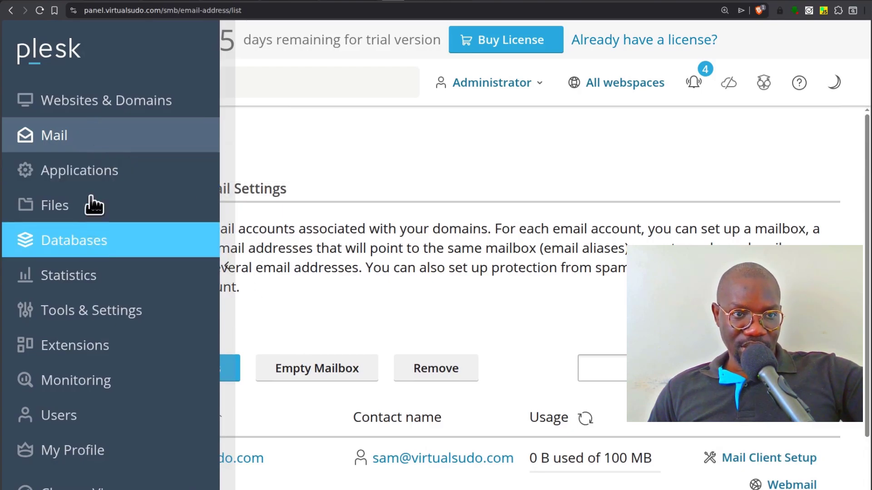
{"action": "left_click", "coordinate": [82, 102]}
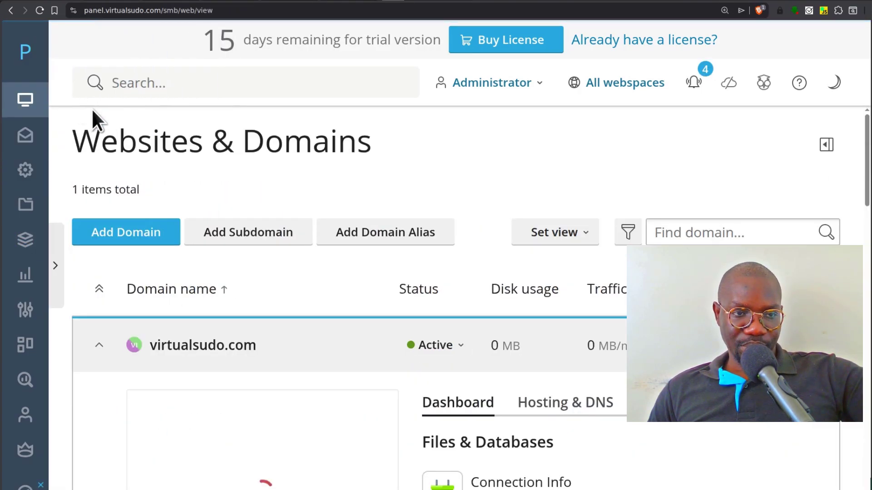
{"action": "left_click", "coordinate": [122, 228]}
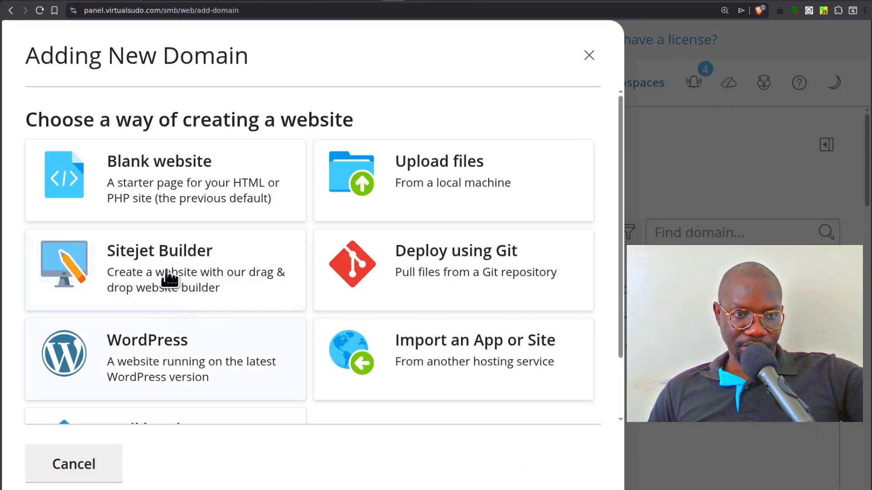
- Add ikokazi.com as a Blank website after reviewing its webspace settings
{"action": "left_click", "coordinate": [180, 185]}
{"action": "left_click", "coordinate": [105, 200]}
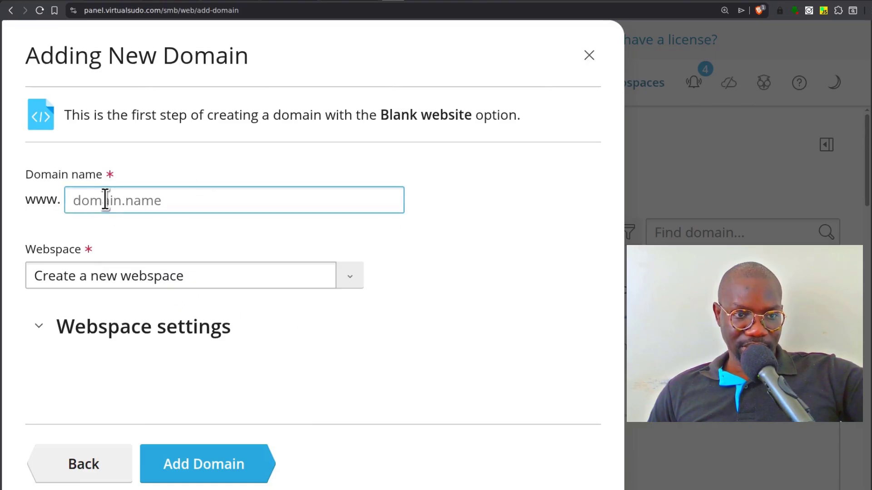
{"action": "right_click", "coordinate": [106, 200]}
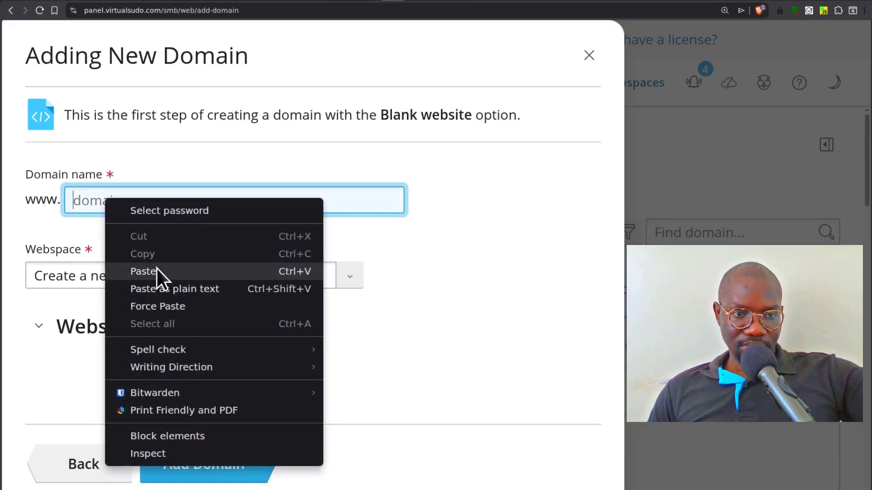
{"action": "left_click", "coordinate": [154, 271]}
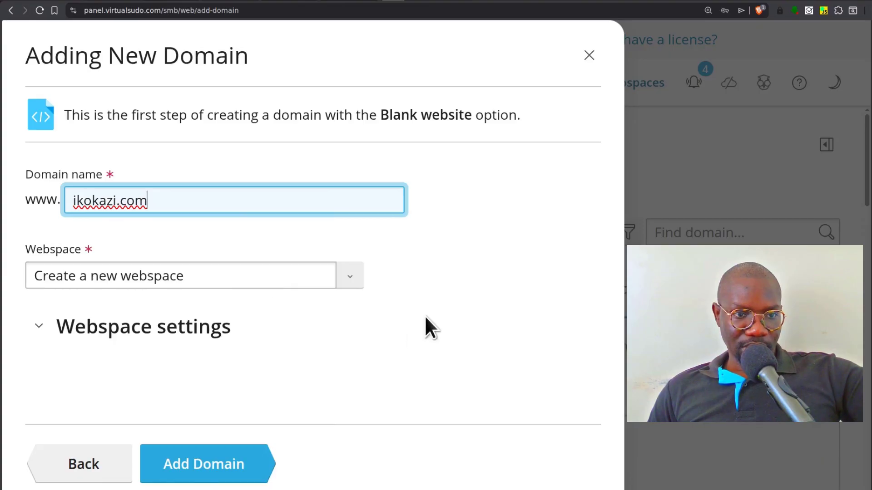
{"action": "left_click", "coordinate": [39, 327]}
{"action": "scroll", "coordinate": [436, 318], "scroll_direction": "down", "scroll_amount": 4}
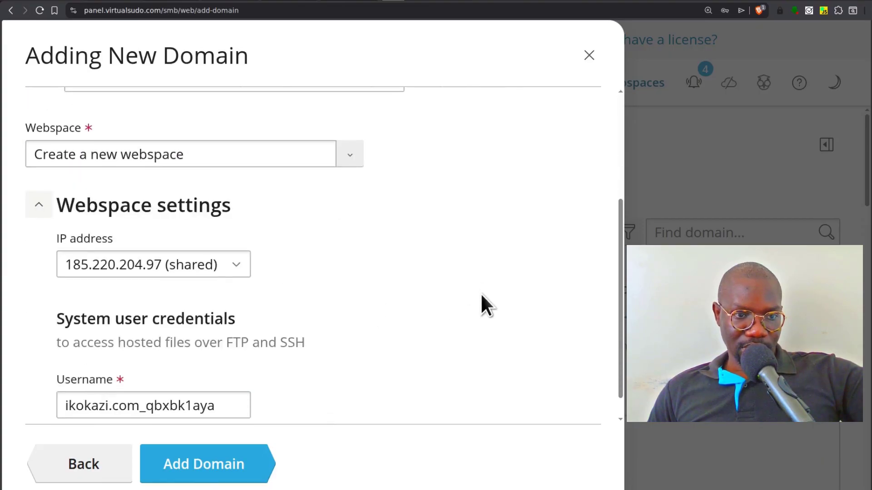
{"action": "scroll", "coordinate": [418, 277], "scroll_direction": "up", "scroll_amount": 5}
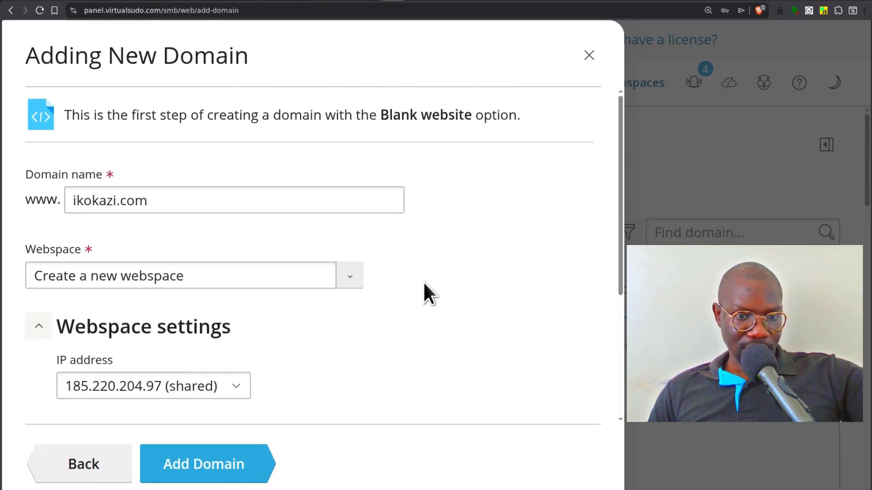
{"action": "scroll", "coordinate": [342, 197], "scroll_direction": "down", "scroll_amount": 5}
{"action": "scroll", "coordinate": [343, 213], "scroll_direction": "up", "scroll_amount": 4}
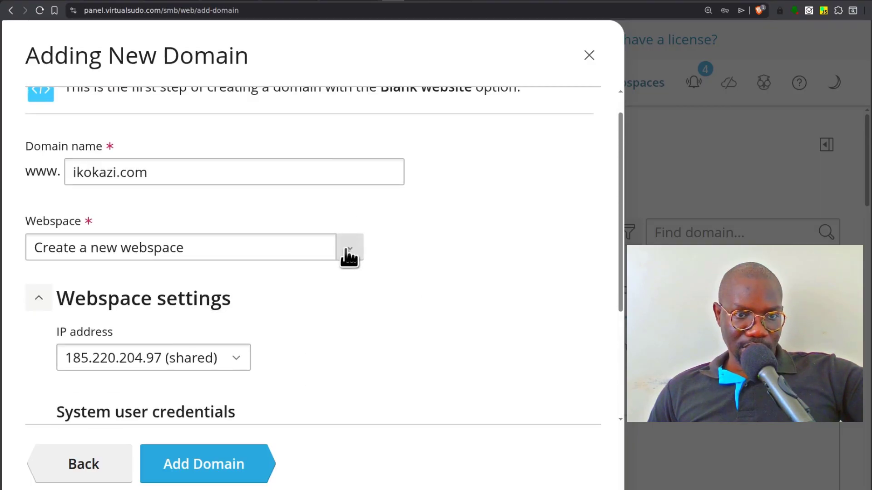
{"action": "scroll", "coordinate": [435, 251], "scroll_direction": "down", "scroll_amount": 4}
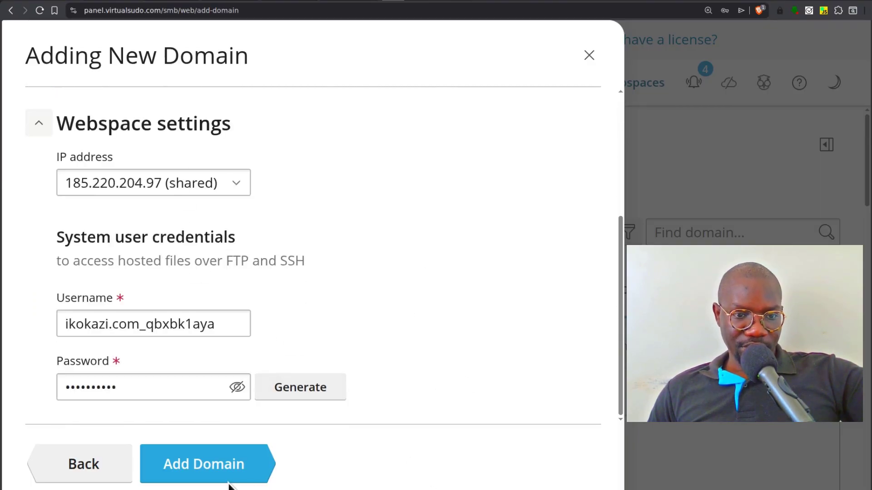
{"action": "left_click", "coordinate": [210, 464]}
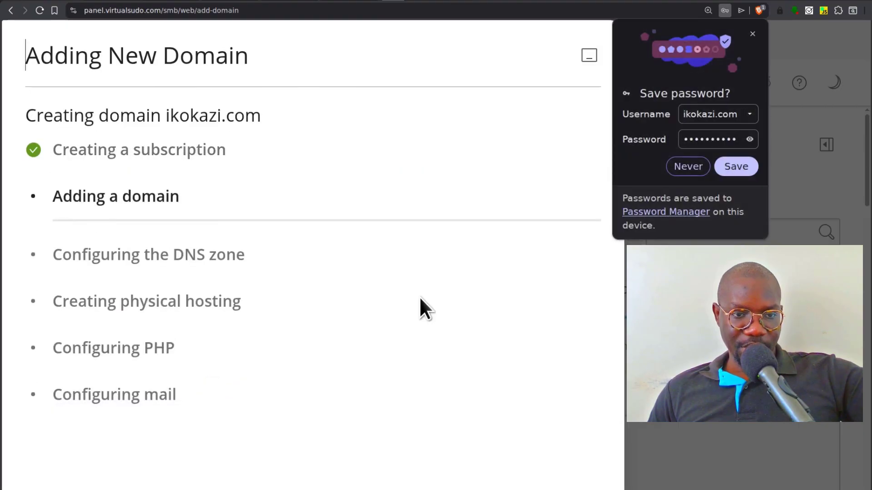
- Dismiss the save-password prompt and review ikokazi.com's Hosting & DNS and Dashboard tabs
{"action": "left_click", "coordinate": [752, 35]}
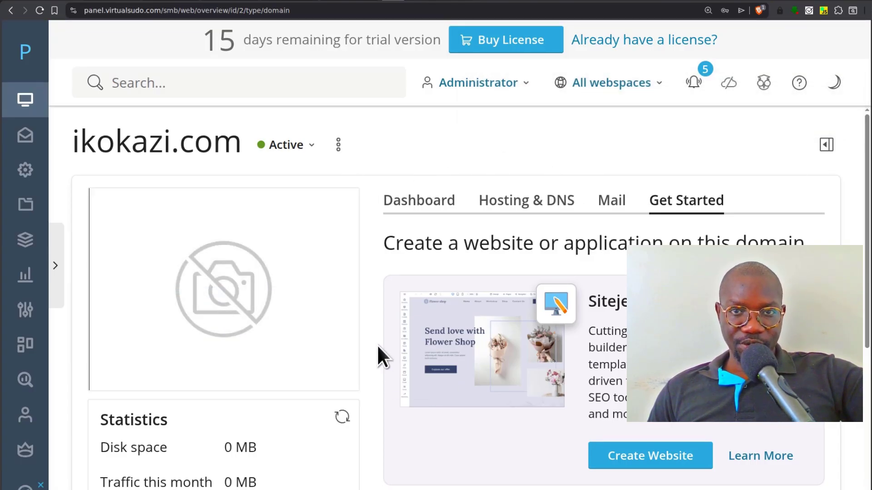
{"action": "mouse_move", "coordinate": [347, 326]}
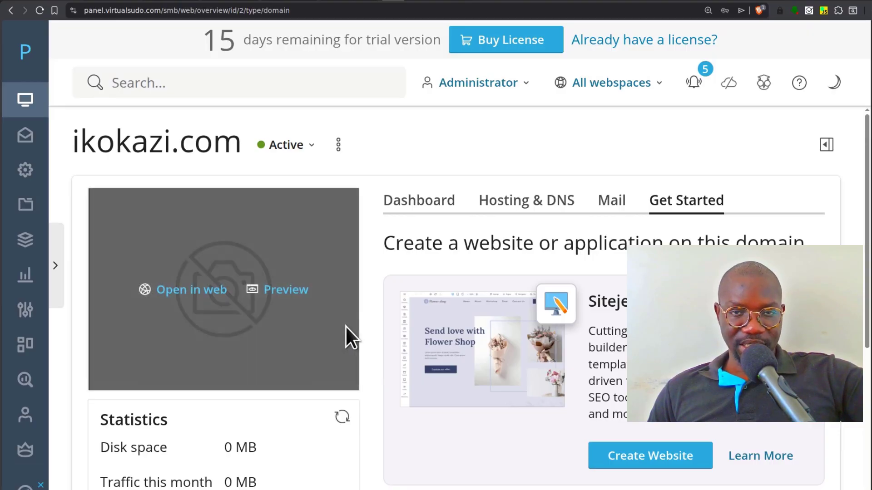
{"action": "scroll", "coordinate": [516, 361], "scroll_direction": "down", "scroll_amount": 3}
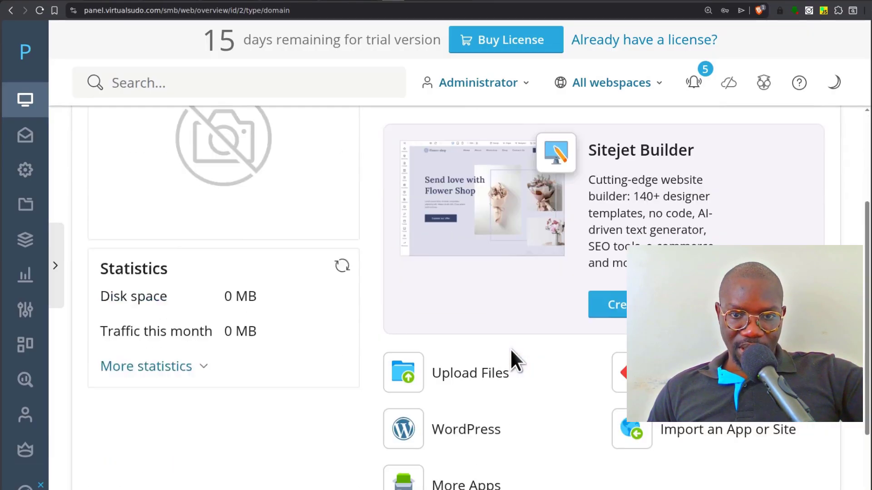
{"action": "scroll", "coordinate": [511, 361], "scroll_direction": "down", "scroll_amount": 2}
{"action": "scroll", "coordinate": [510, 360], "scroll_direction": "up", "scroll_amount": 5}
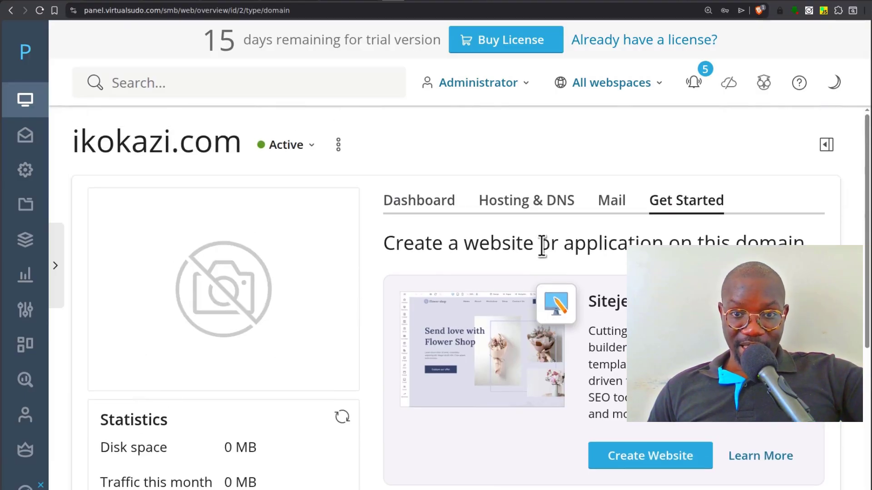
{"action": "left_click", "coordinate": [522, 203]}
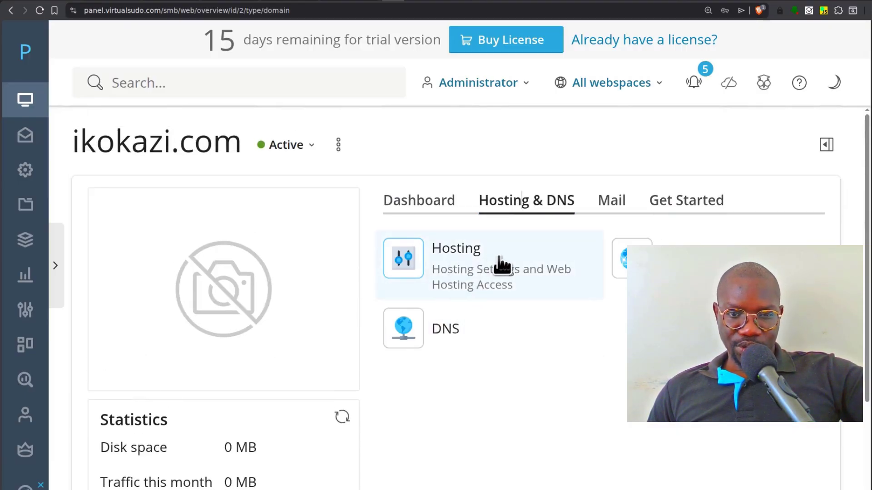
{"action": "scroll", "coordinate": [502, 266], "scroll_direction": "down", "scroll_amount": 3}
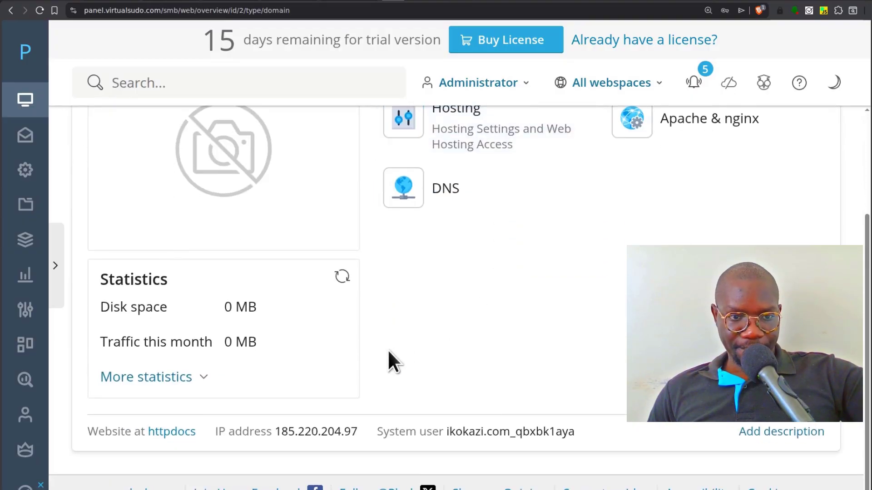
{"action": "scroll", "coordinate": [391, 361], "scroll_direction": "up", "scroll_amount": 3}
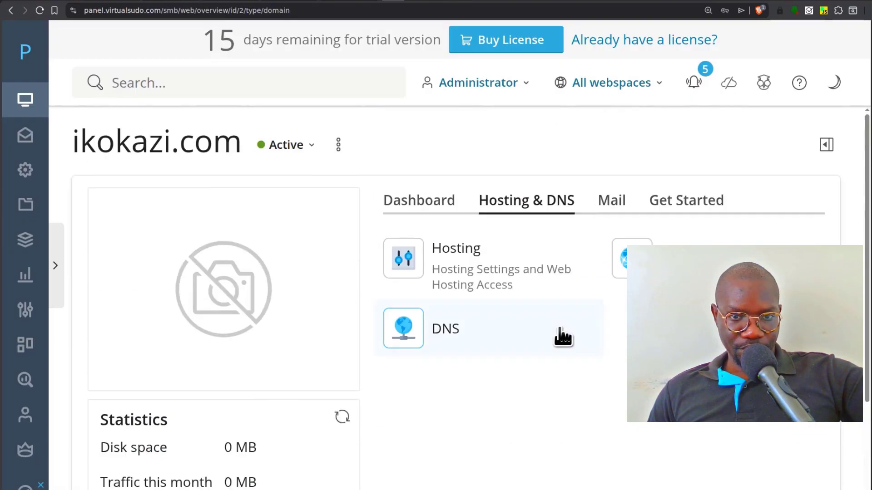
{"action": "left_click", "coordinate": [425, 205]}
{"action": "scroll", "coordinate": [508, 350], "scroll_direction": "down", "scroll_amount": 3}
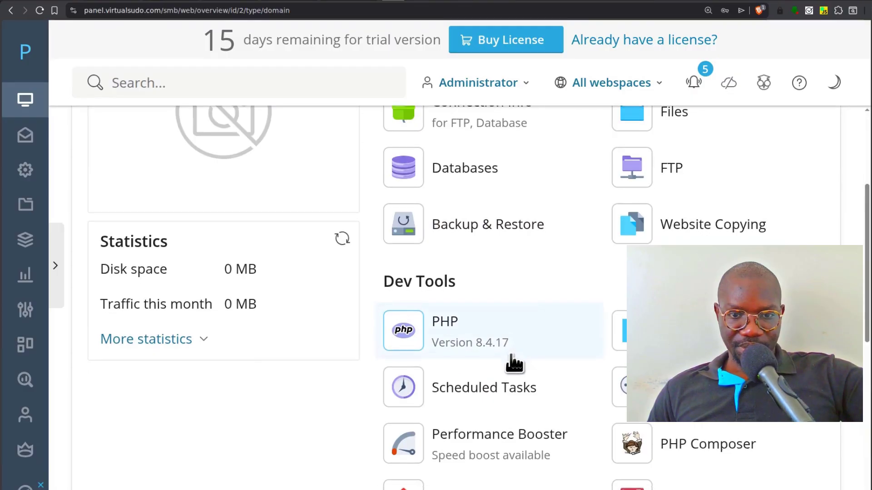
{"action": "scroll", "coordinate": [513, 364], "scroll_direction": "down", "scroll_amount": 9}
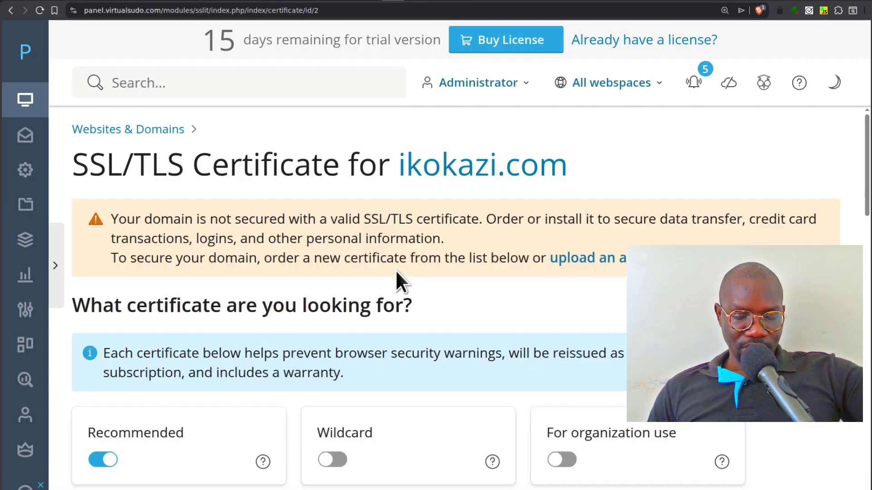
- Start a Let's Encrypt install for ikokazi.com with mail and wildcard domain securing enabled
{"action": "scroll", "coordinate": [399, 285], "scroll_direction": "down", "scroll_amount": 5}
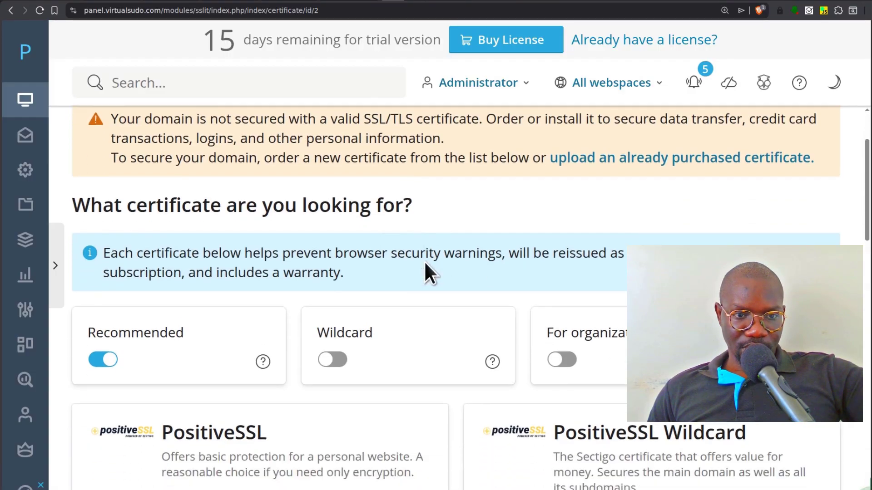
{"action": "scroll", "coordinate": [414, 281], "scroll_direction": "down", "scroll_amount": 6}
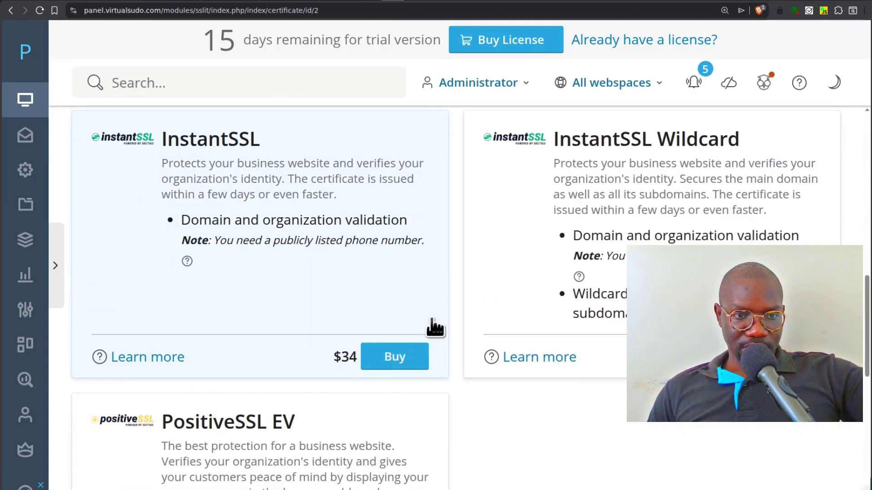
{"action": "scroll", "coordinate": [461, 340], "scroll_direction": "down", "scroll_amount": 9}
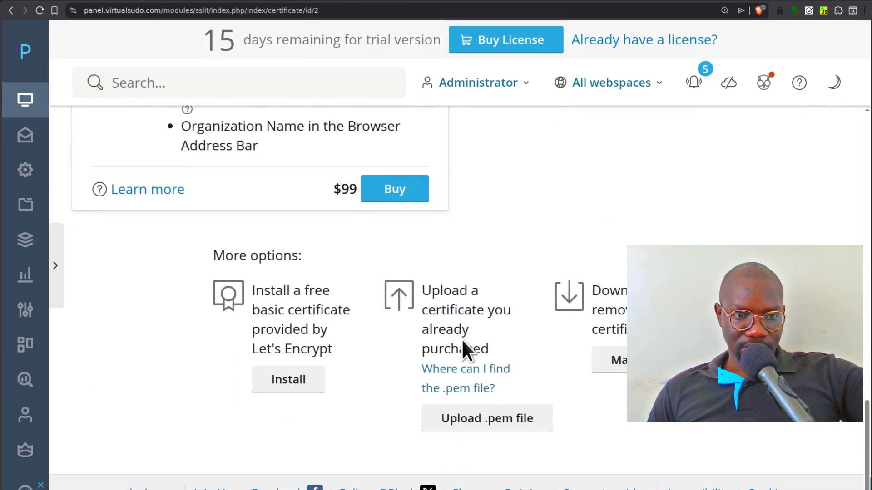
{"action": "left_click", "coordinate": [288, 381]}
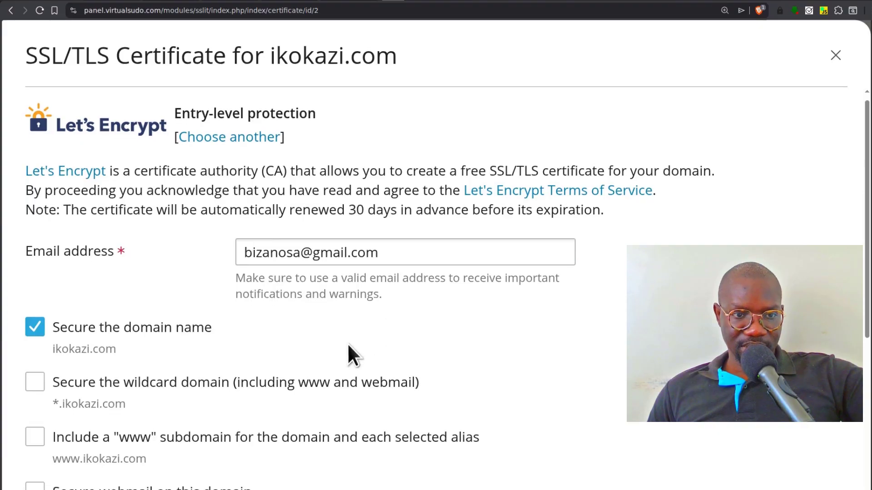
{"action": "scroll", "coordinate": [347, 345], "scroll_direction": "down", "scroll_amount": 2}
{"action": "scroll", "coordinate": [205, 262], "scroll_direction": "down", "scroll_amount": 2}
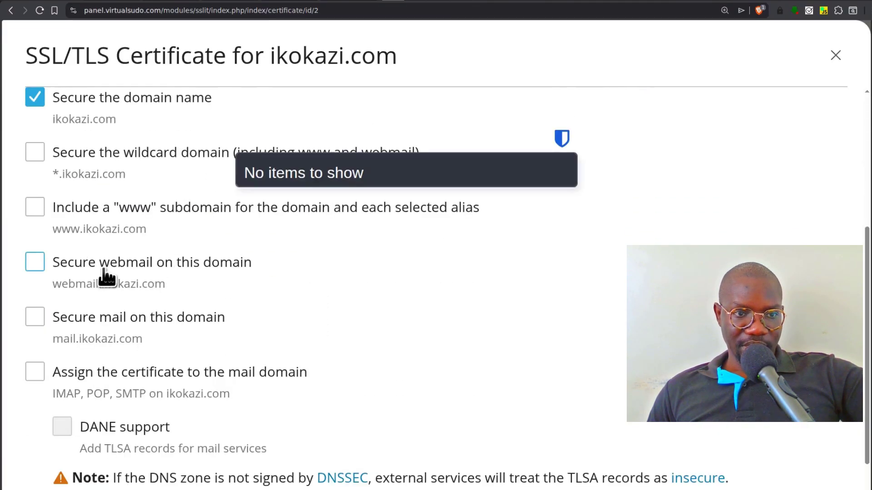
{"action": "left_click", "coordinate": [33, 315]}
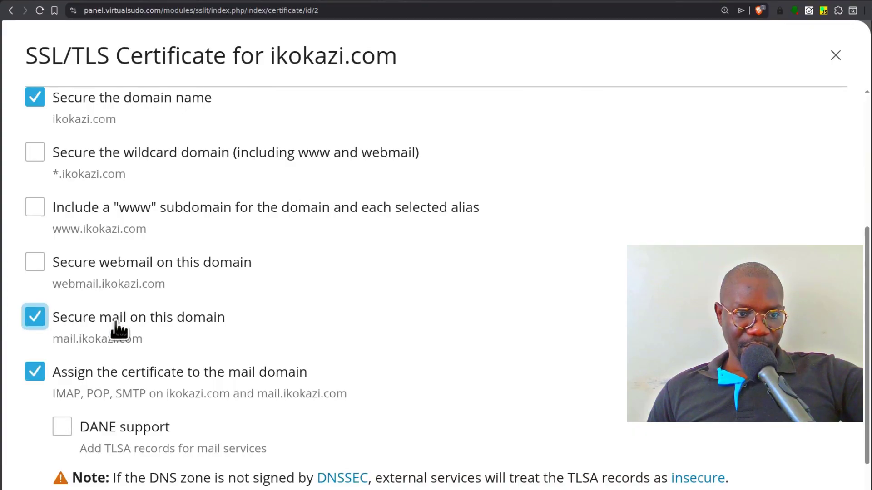
{"action": "left_click", "coordinate": [35, 152]}
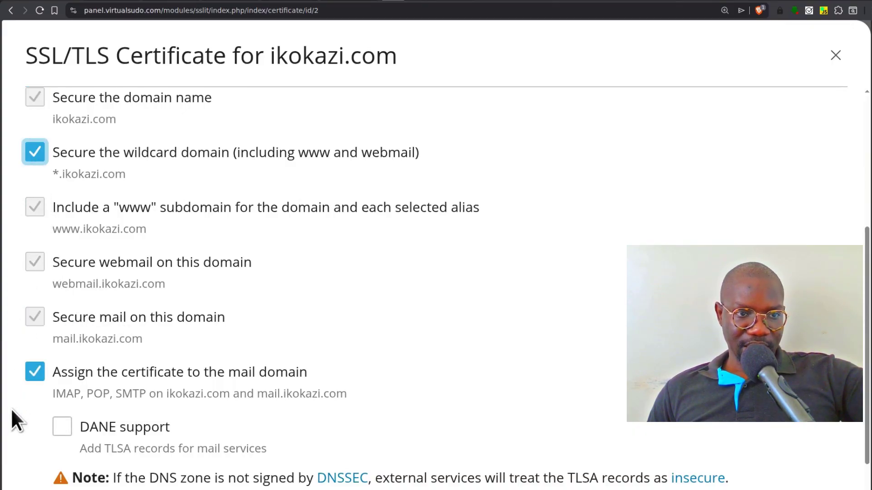
{"action": "scroll", "coordinate": [455, 345], "scroll_direction": "down", "scroll_amount": 1}
{"action": "scroll", "coordinate": [449, 334], "scroll_direction": "down", "scroll_amount": 2}
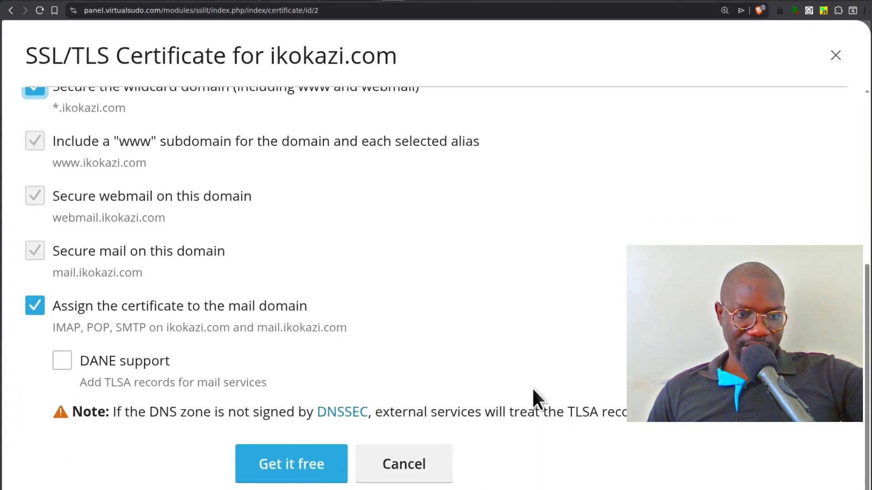
- Request the free Let's Encrypt certificate for ikokazi.com and continue once the DNS challenge record exists
{"action": "left_click", "coordinate": [300, 465]}
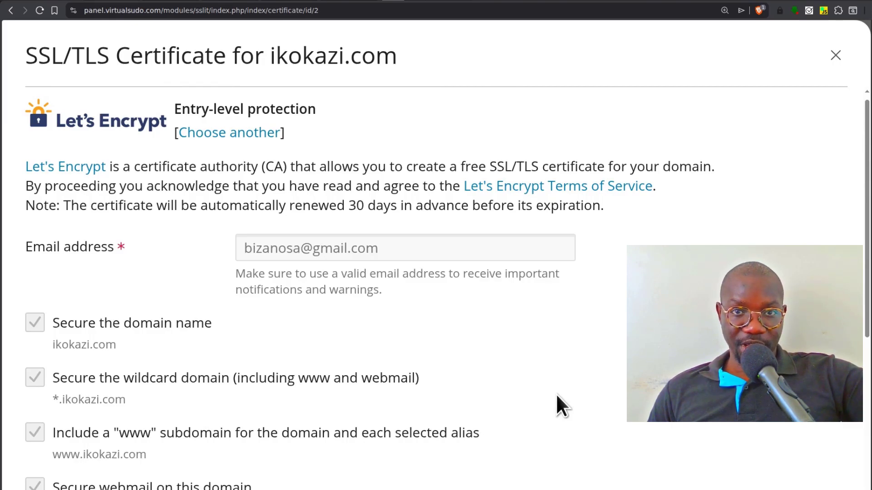
{"action": "scroll", "coordinate": [586, 347], "scroll_direction": "down", "scroll_amount": 3}
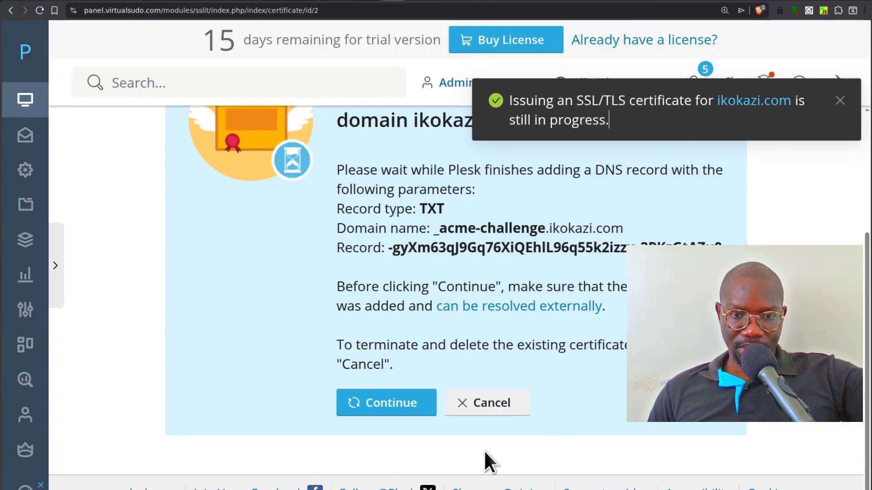
{"action": "left_click", "coordinate": [391, 411]}
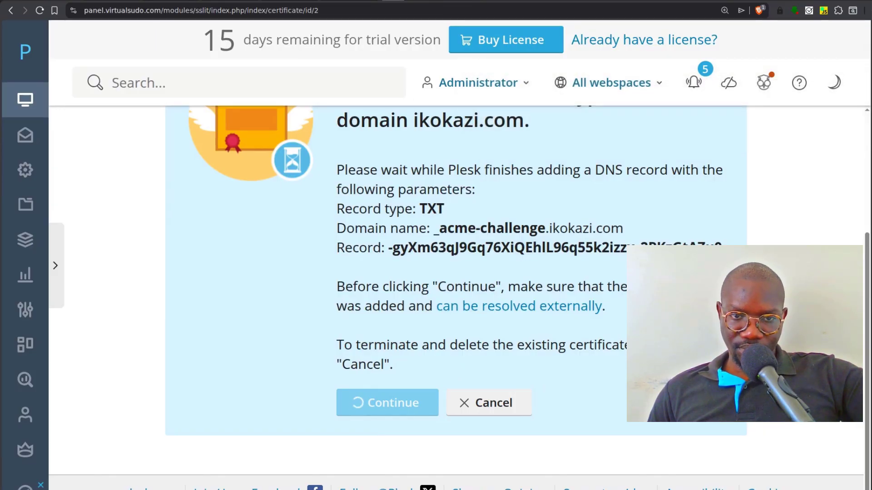
- Turn on keeping websites secured and confirm the certificate shows valid to May 12, 2026
{"action": "scroll", "coordinate": [551, 327], "scroll_direction": "down", "scroll_amount": 2}
{"action": "scroll", "coordinate": [468, 347], "scroll_direction": "up", "scroll_amount": 4}
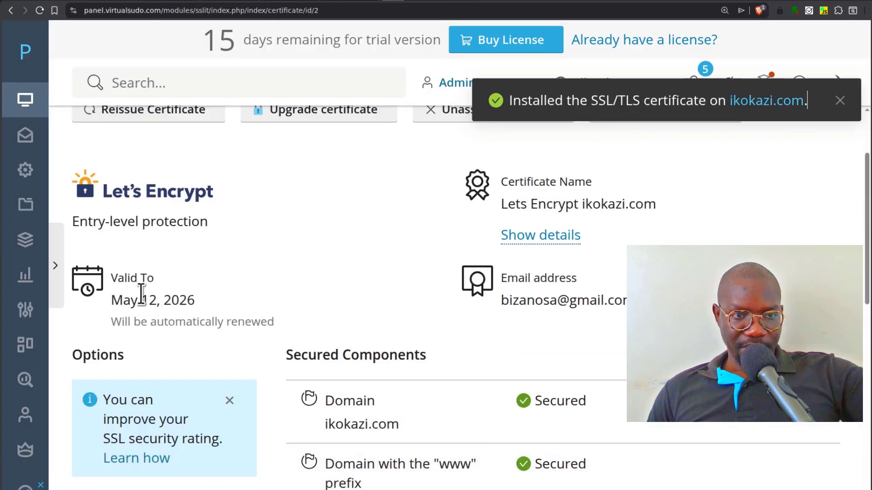
{"action": "scroll", "coordinate": [384, 334], "scroll_direction": "down", "scroll_amount": 2}
{"action": "scroll", "coordinate": [318, 309], "scroll_direction": "up", "scroll_amount": 4}
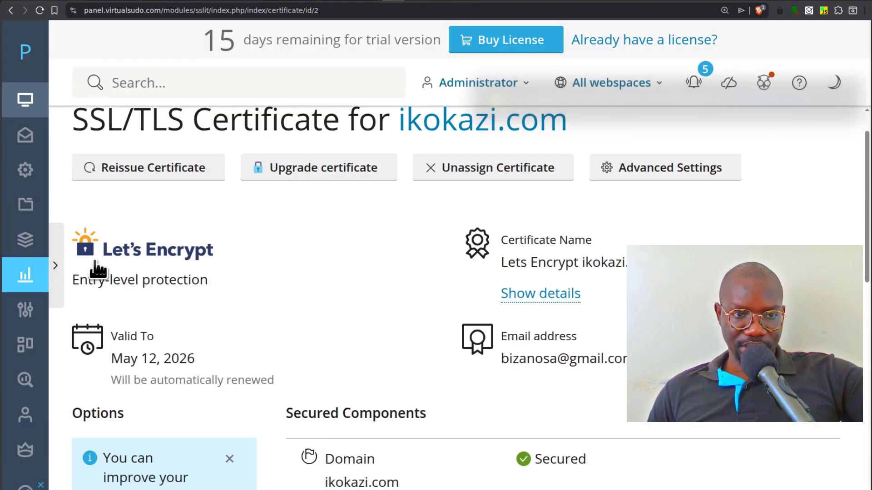
{"action": "scroll", "coordinate": [490, 405], "scroll_direction": "down", "scroll_amount": 3}
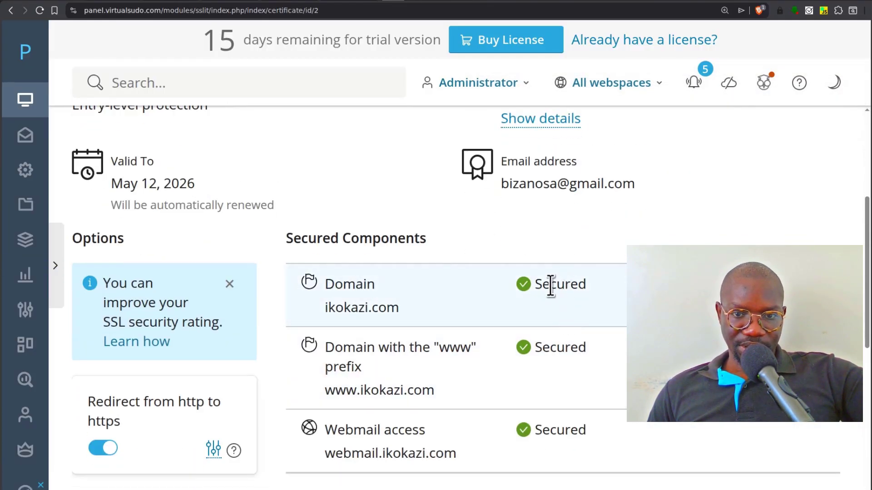
{"action": "scroll", "coordinate": [551, 286], "scroll_direction": "down", "scroll_amount": 3}
{"action": "scroll", "coordinate": [369, 282], "scroll_direction": "down", "scroll_amount": 2}
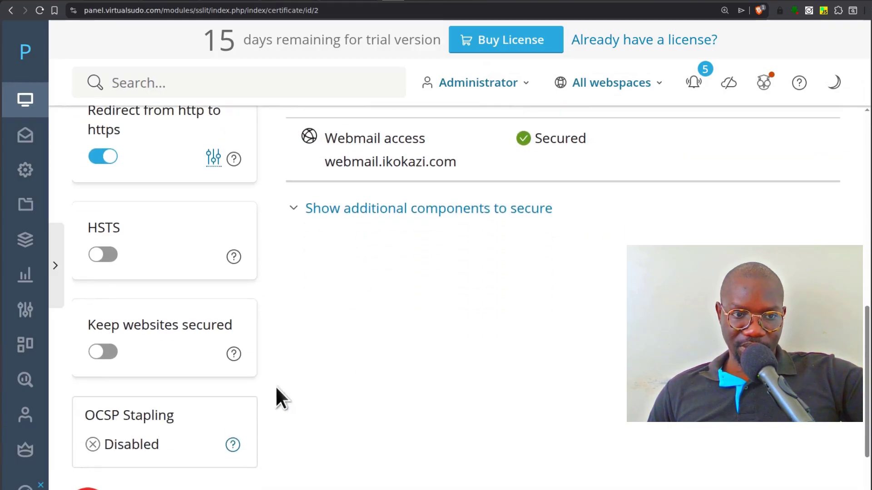
{"action": "left_click", "coordinate": [103, 355]}
{"action": "scroll", "coordinate": [535, 357], "scroll_direction": "up", "scroll_amount": 3}
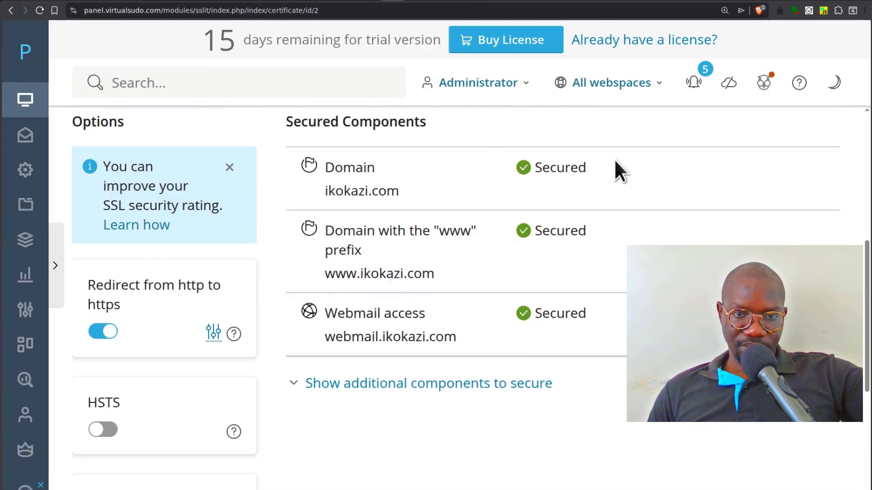
{"action": "scroll", "coordinate": [460, 361], "scroll_direction": "up", "scroll_amount": 5}
{"action": "scroll", "coordinate": [467, 324], "scroll_direction": "up", "scroll_amount": 2}
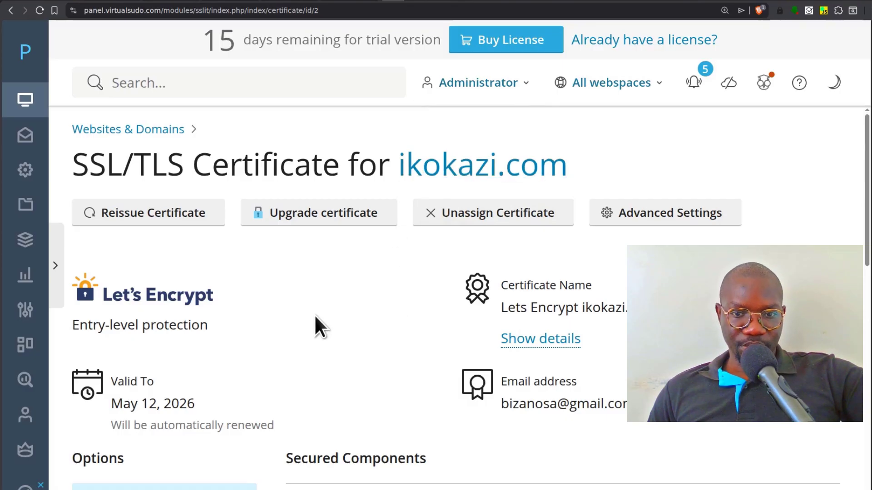
- Start a new email address under Mail and copy the prepared password from the notes
{"action": "left_click", "coordinate": [29, 147]}
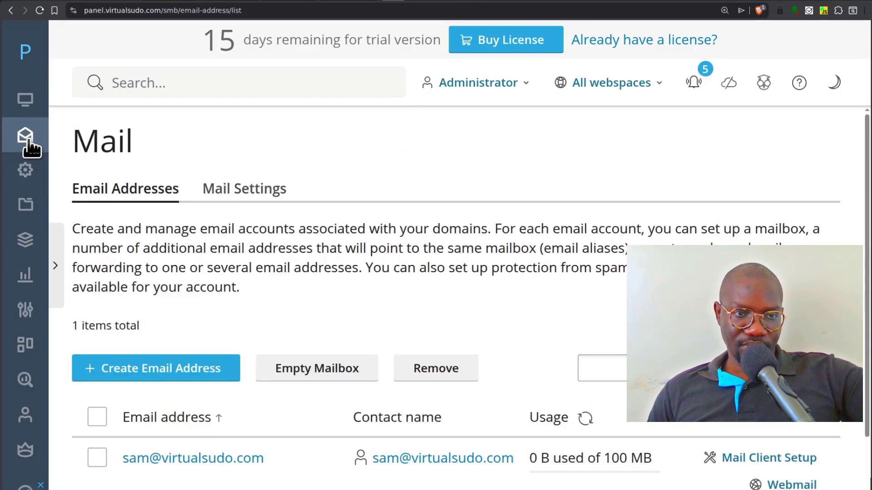
{"action": "scroll", "coordinate": [389, 256], "scroll_direction": "down", "scroll_amount": 2}
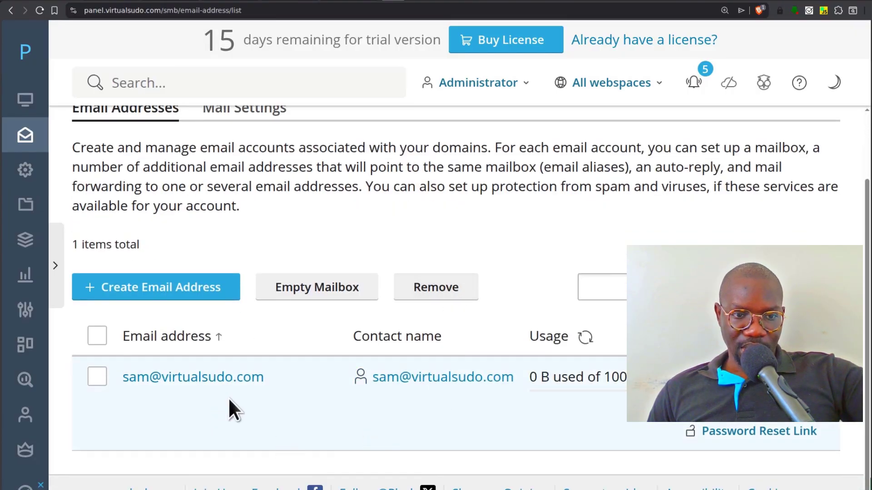
{"action": "left_click", "coordinate": [155, 287]}
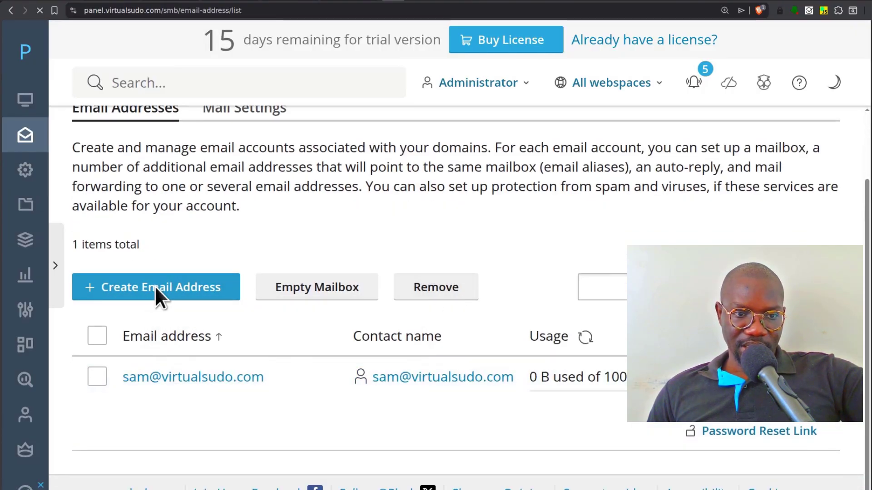
{"action": "key", "text": "alt+Tab"}
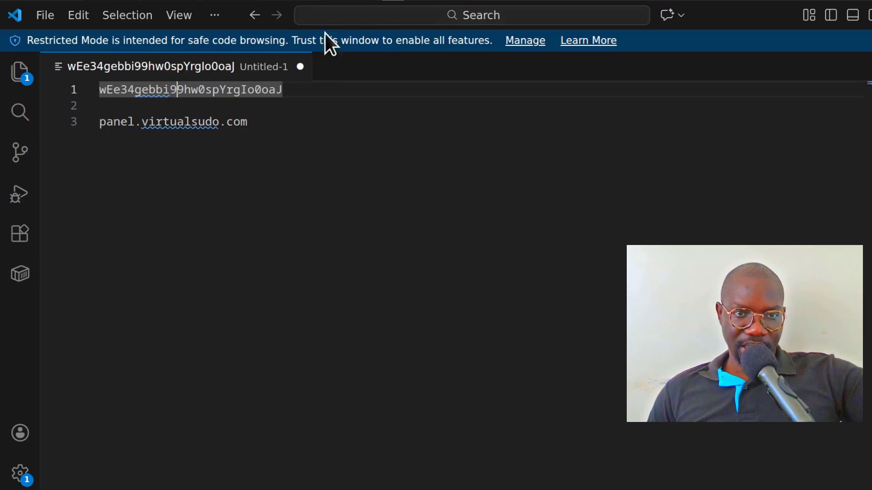
{"action": "right_click", "coordinate": [181, 90]}
{"action": "left_click", "coordinate": [251, 276]}
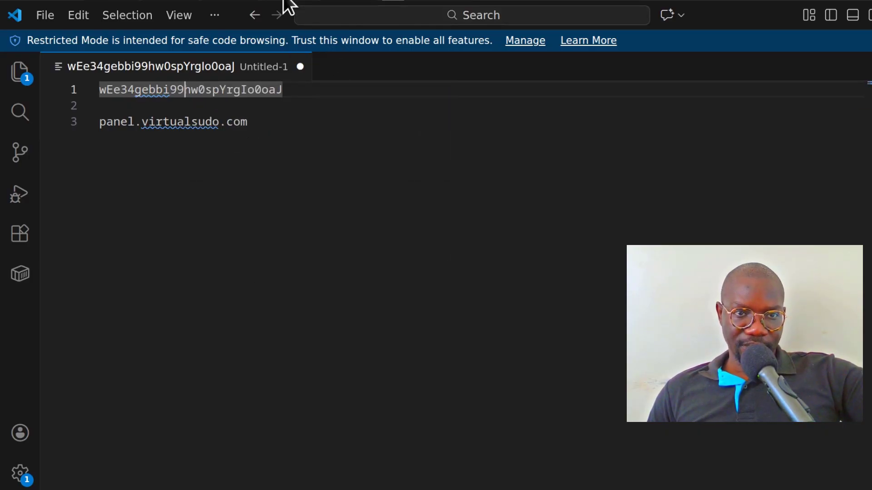
{"action": "key", "text": "alt+Tab"}
{"action": "scroll", "coordinate": [357, 259], "scroll_direction": "down", "scroll_amount": 3}
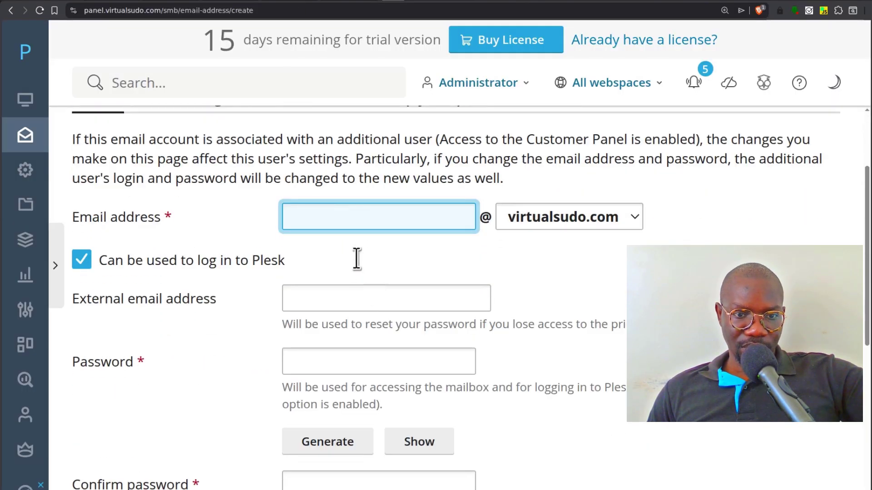
{"action": "left_click", "coordinate": [354, 216]}
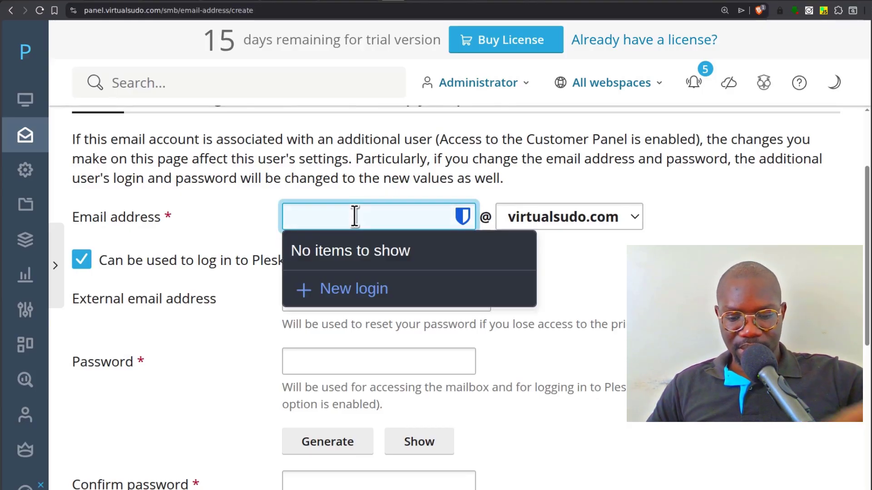
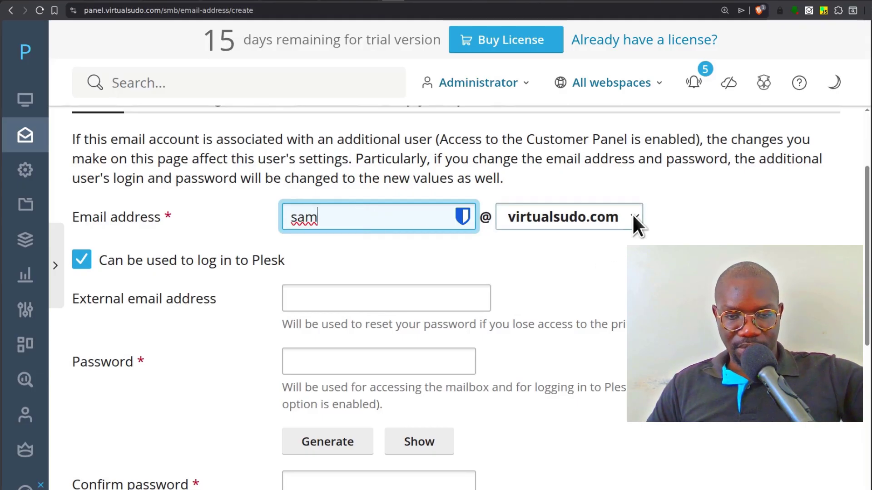
{"action": "left_click", "coordinate": [634, 217]}
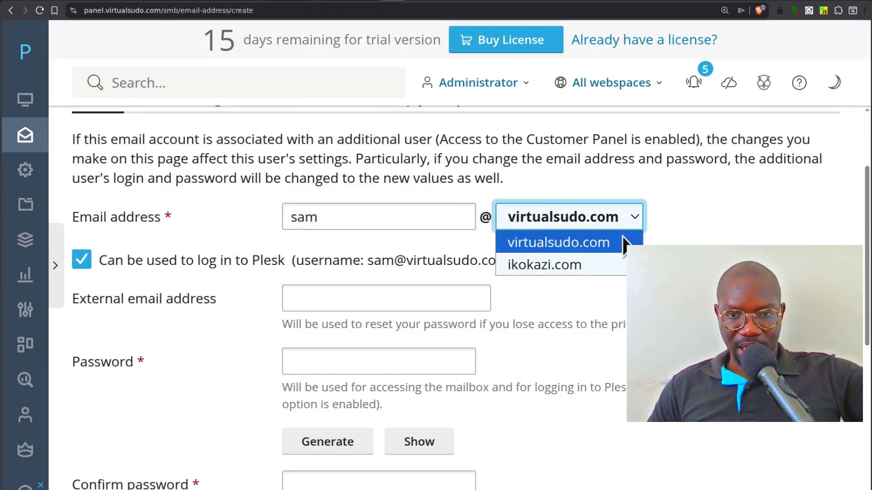
{"action": "left_click", "coordinate": [547, 262]}
- Paste the copied password into both the password and confirmation fields
{"action": "scroll", "coordinate": [212, 249], "scroll_direction": "down", "scroll_amount": 1}
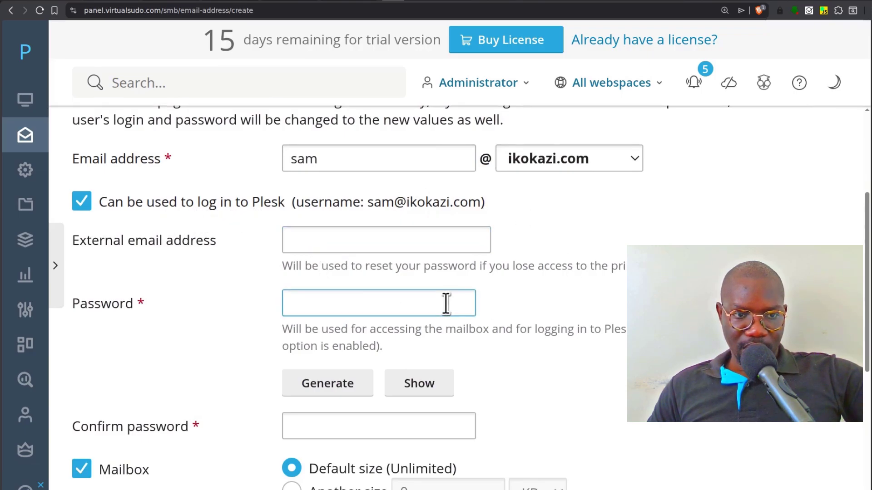
{"action": "scroll", "coordinate": [445, 303], "scroll_direction": "down", "scroll_amount": 2}
{"action": "right_click", "coordinate": [310, 189]}
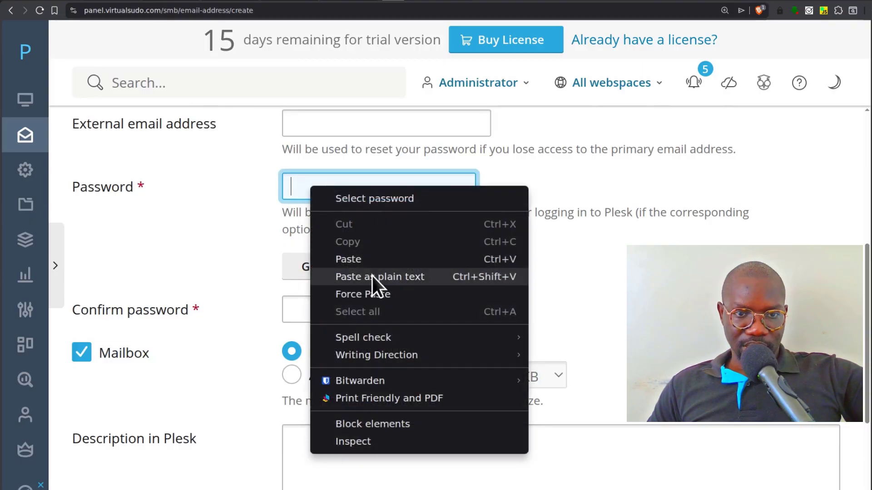
{"action": "left_click", "coordinate": [370, 275]}
{"action": "left_click", "coordinate": [384, 321]}
{"action": "right_click", "coordinate": [301, 313]}
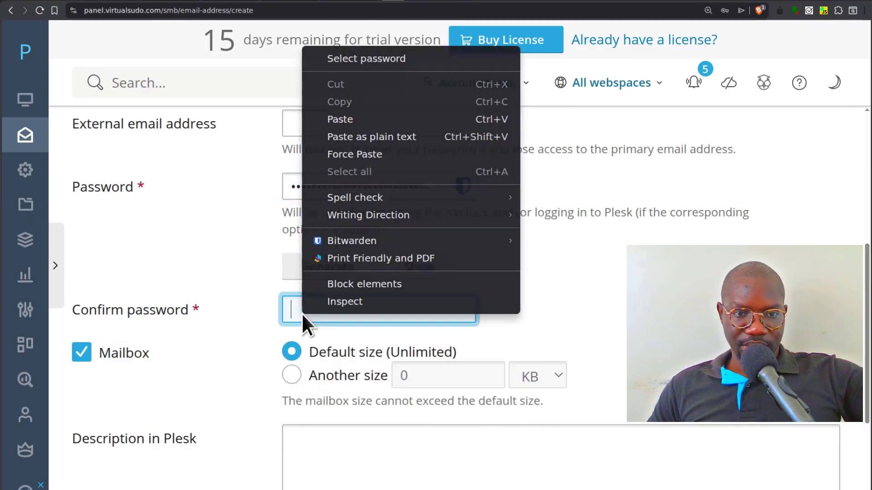
{"action": "left_click", "coordinate": [340, 119]}
- Set a custom mailbox size of 100 MB and save the address
{"action": "scroll", "coordinate": [615, 335], "scroll_direction": "down", "scroll_amount": 2}
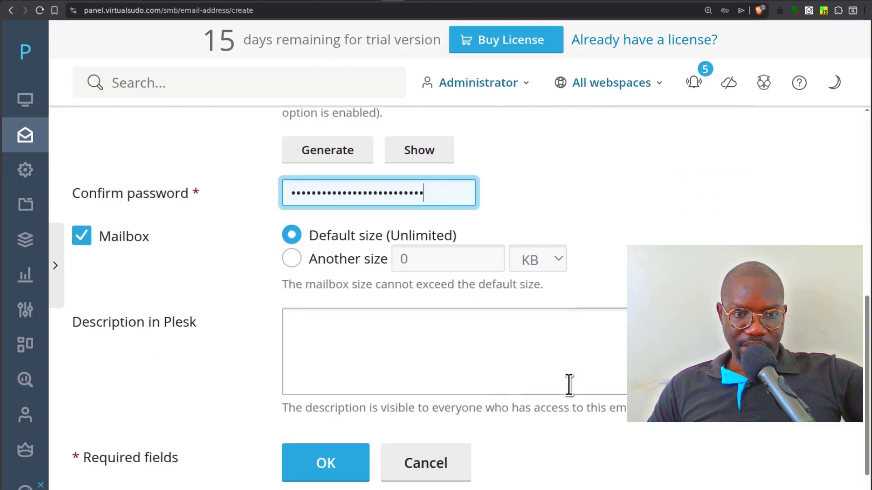
{"action": "scroll", "coordinate": [422, 287], "scroll_direction": "down", "scroll_amount": 1}
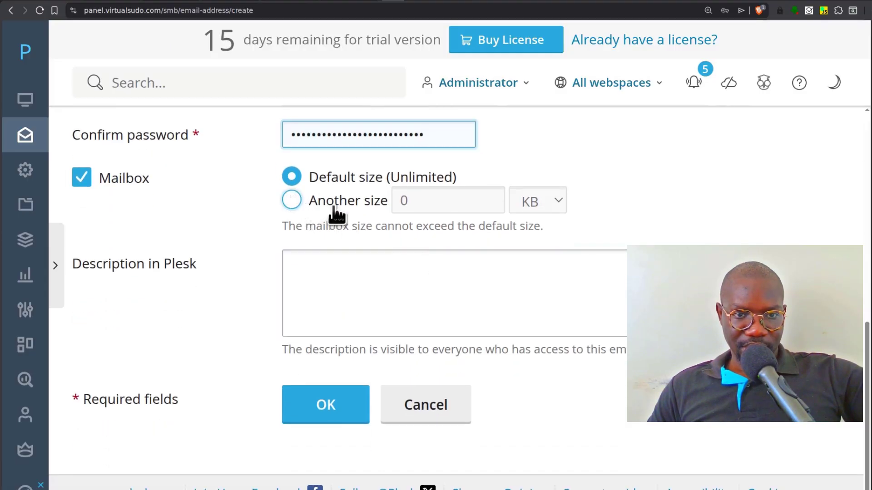
{"action": "left_click", "coordinate": [413, 199]}
{"action": "double_click", "coordinate": [414, 200]}
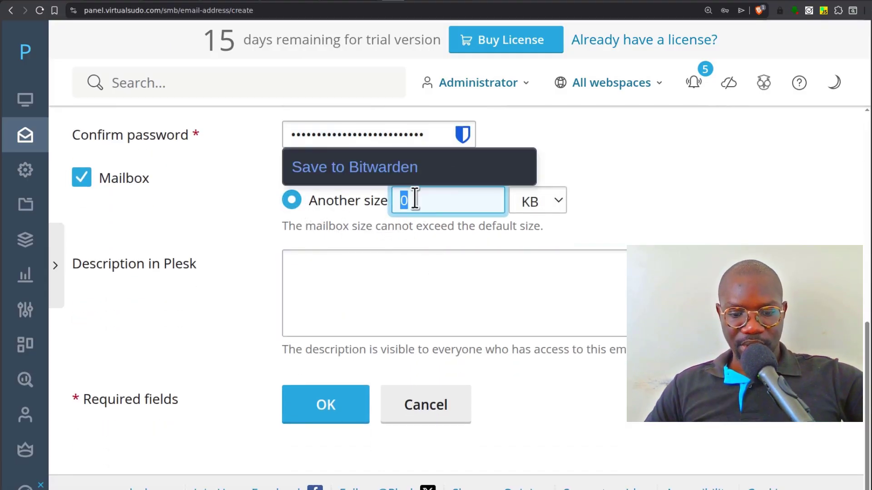
{"action": "type", "text": "100"}
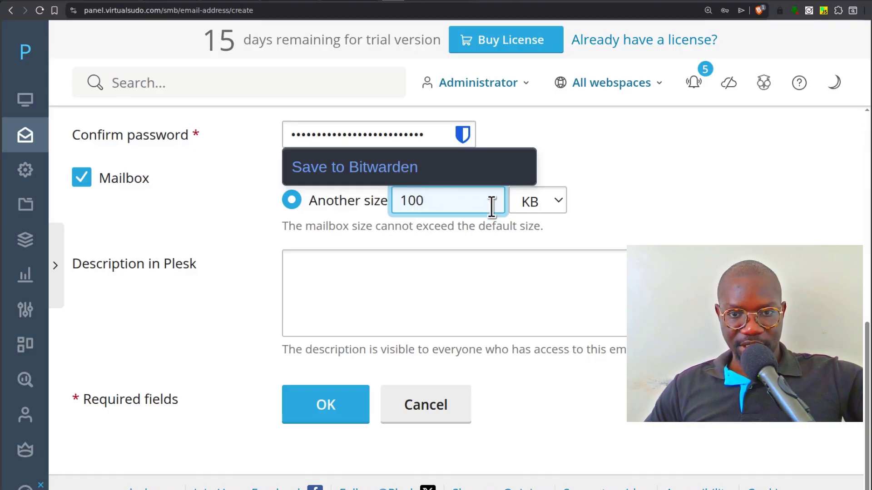
{"action": "left_click", "coordinate": [546, 202]}
{"action": "left_click", "coordinate": [531, 248]}
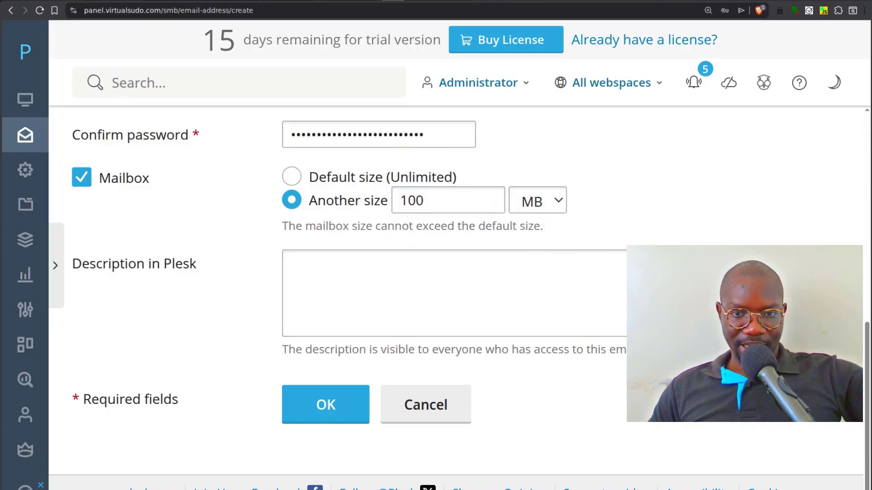
{"action": "left_click", "coordinate": [317, 407]}
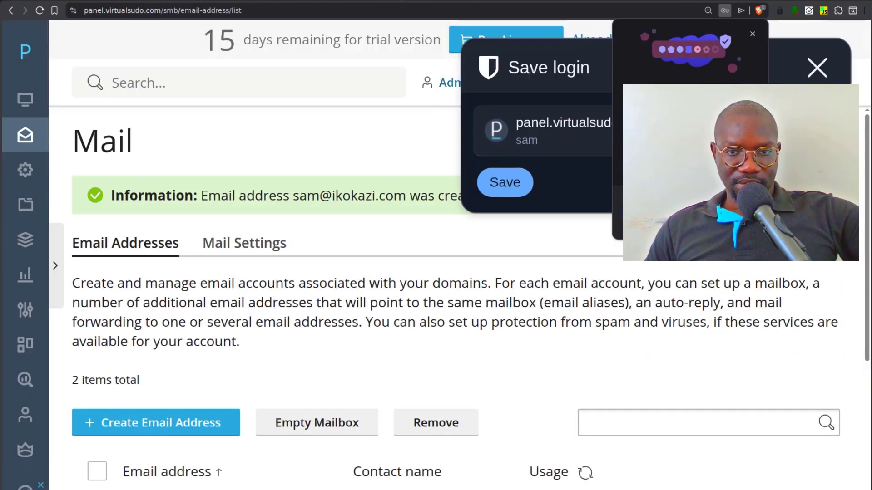
{"action": "left_click", "coordinate": [817, 67]}
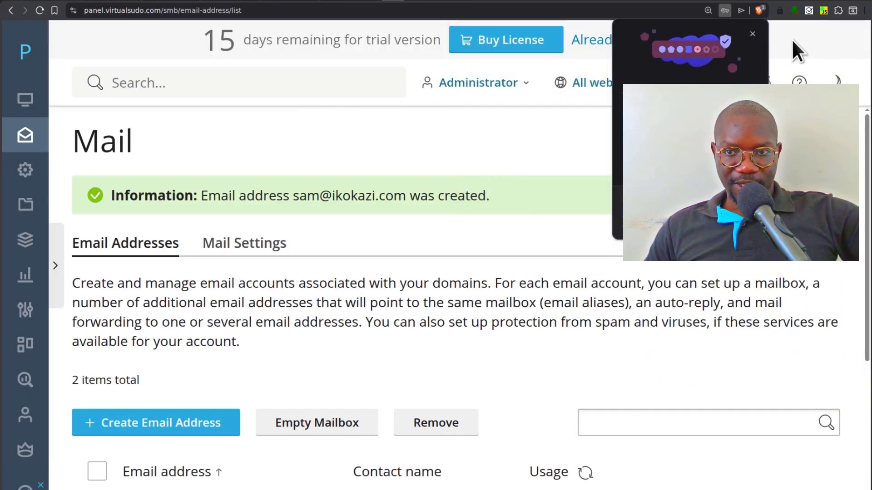
{"action": "left_click", "coordinate": [754, 34]}
{"action": "scroll", "coordinate": [508, 268], "scroll_direction": "down", "scroll_amount": 5}
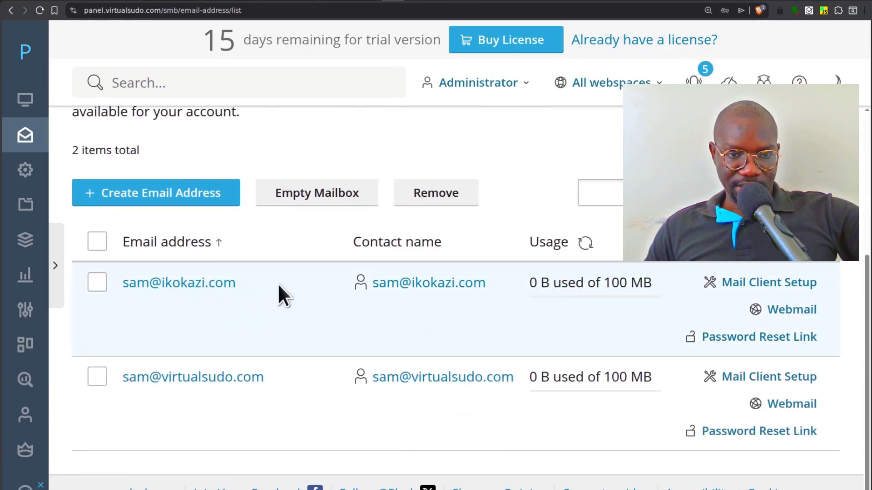
{"action": "left_click", "coordinate": [792, 311]}
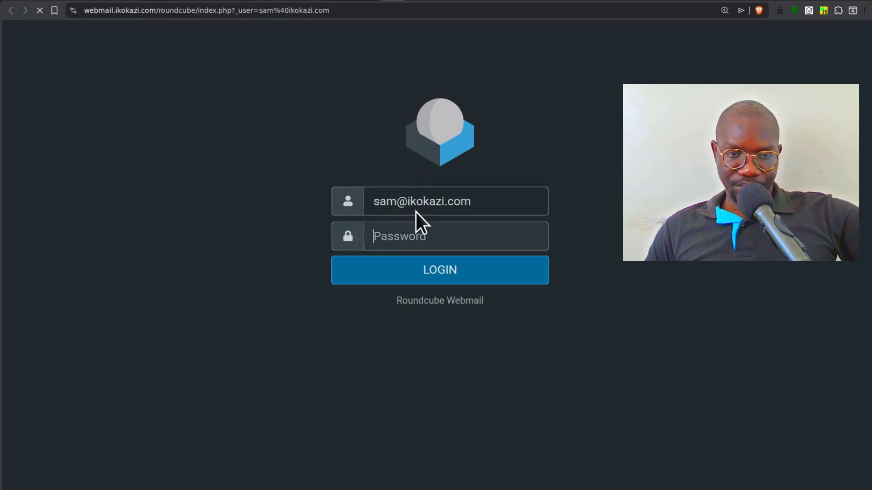
{"action": "left_click", "coordinate": [378, 232]}
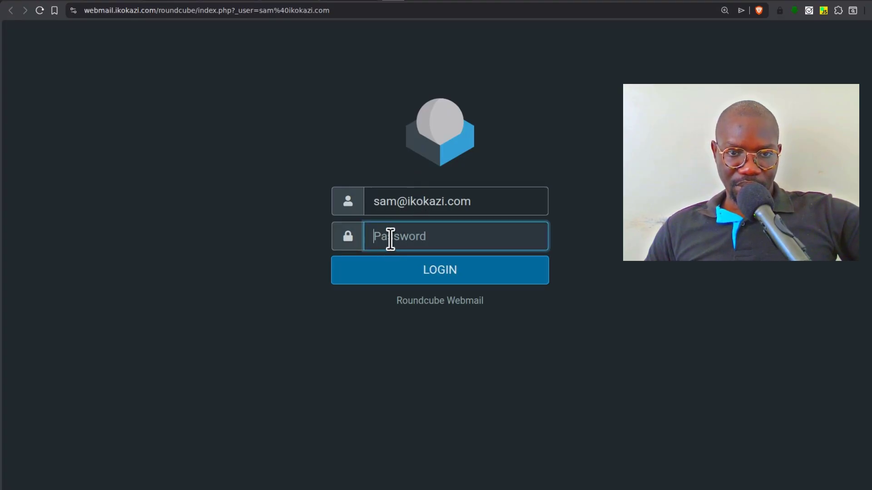
{"action": "right_click", "coordinate": [405, 234]}
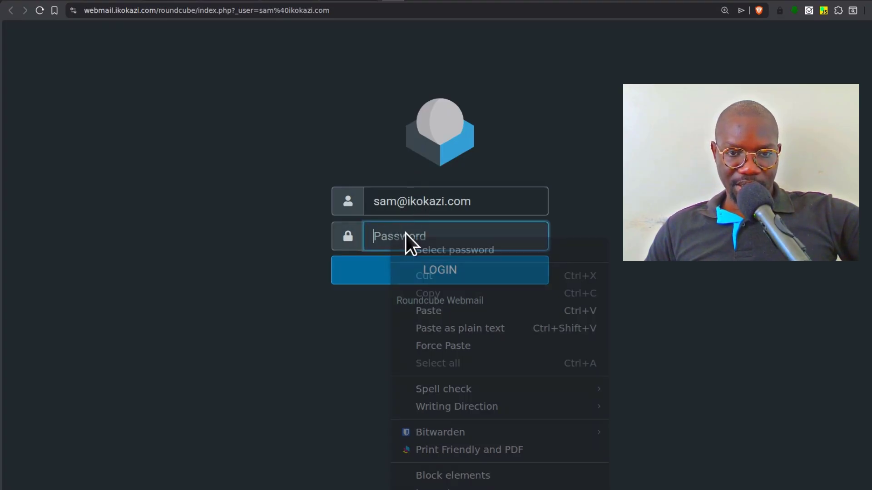
{"action": "left_click", "coordinate": [448, 310]}
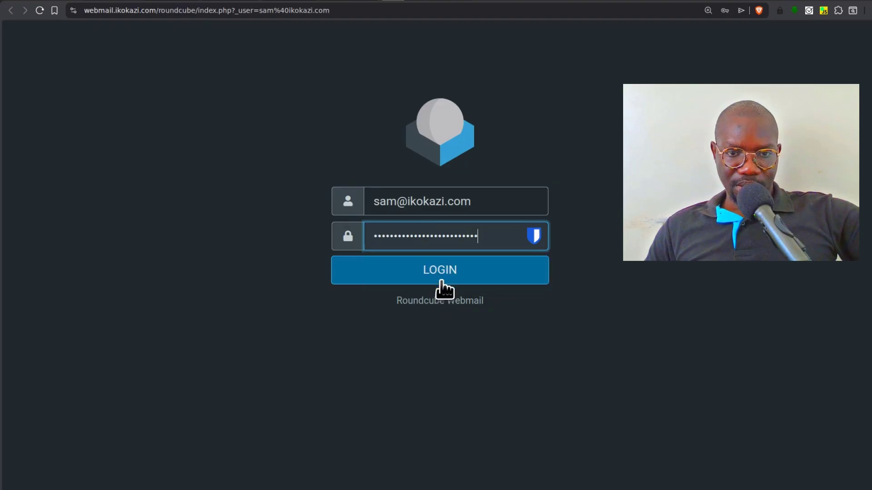
{"action": "left_click", "coordinate": [440, 278]}
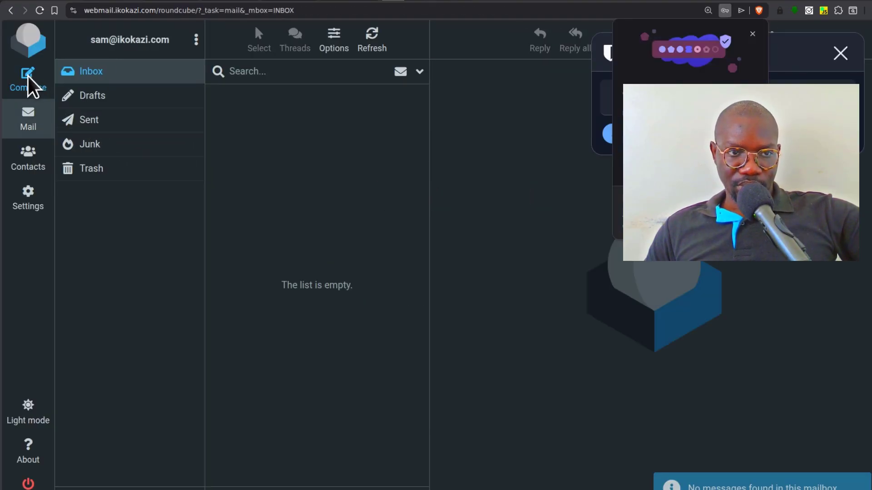
{"action": "left_click", "coordinate": [26, 89]}
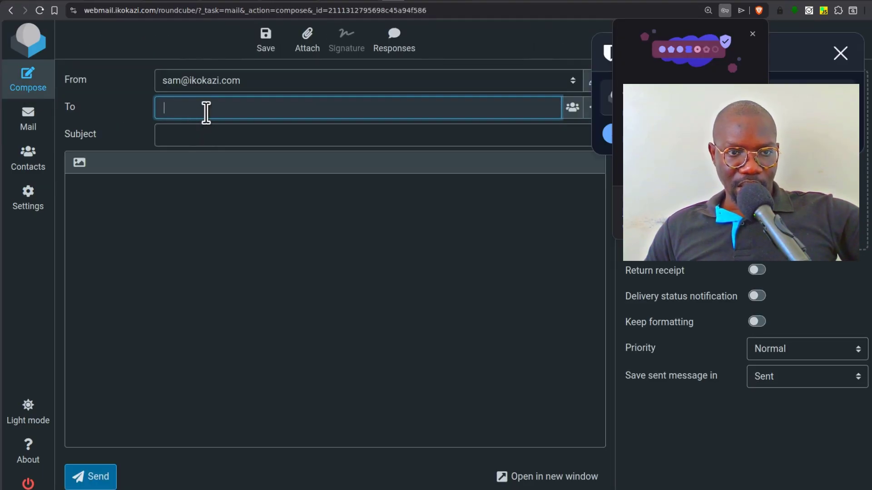
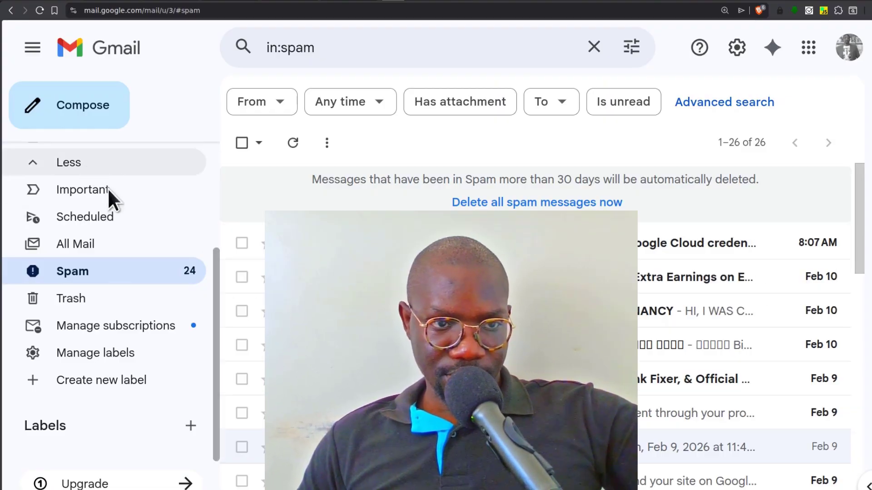
- Open the SMTP TEST message in the Gmail inbox and send the reply 'received'
{"action": "scroll", "coordinate": [109, 191], "scroll_direction": "up", "scroll_amount": 3}
{"action": "left_click", "coordinate": [125, 156]}
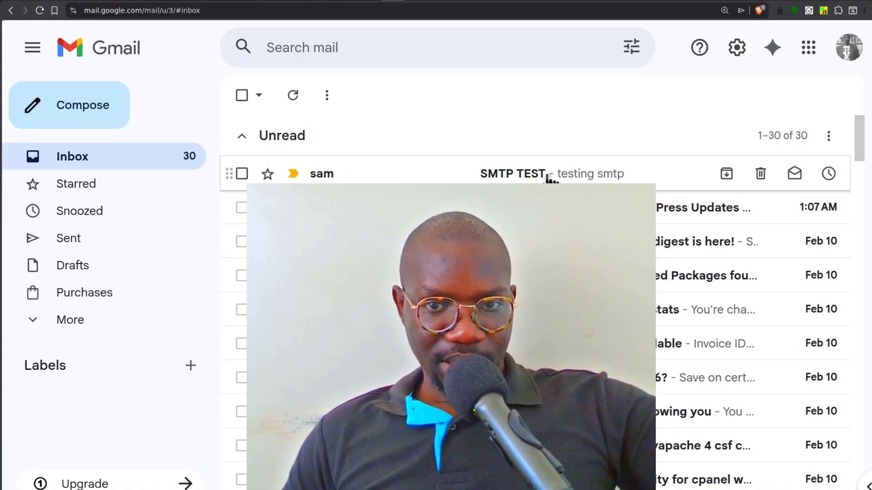
{"action": "left_click", "coordinate": [444, 177]}
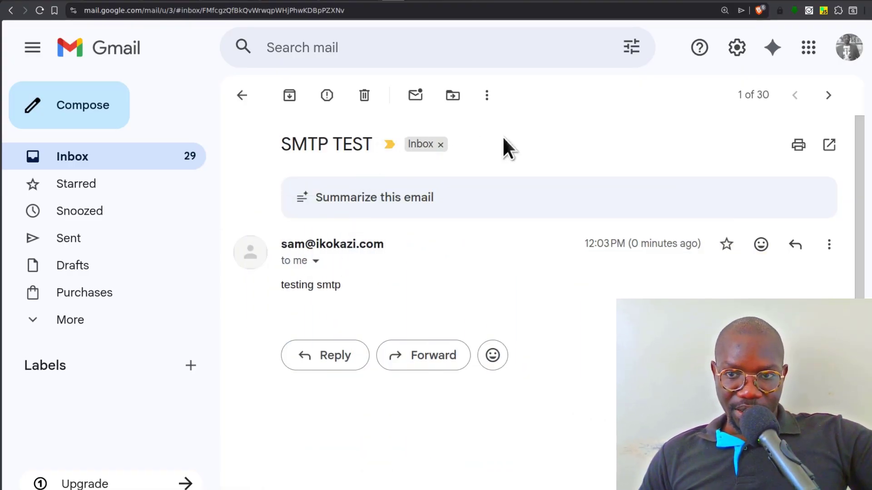
{"action": "left_click", "coordinate": [331, 364]}
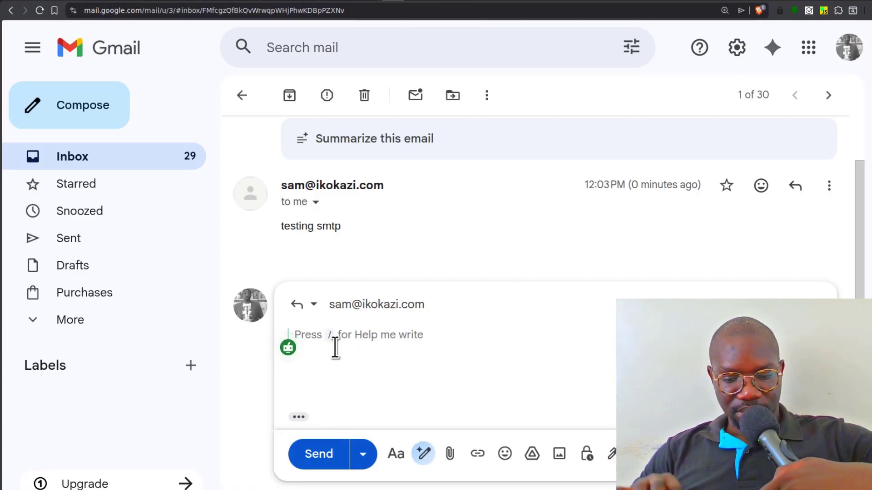
{"action": "type", "text": "received"}
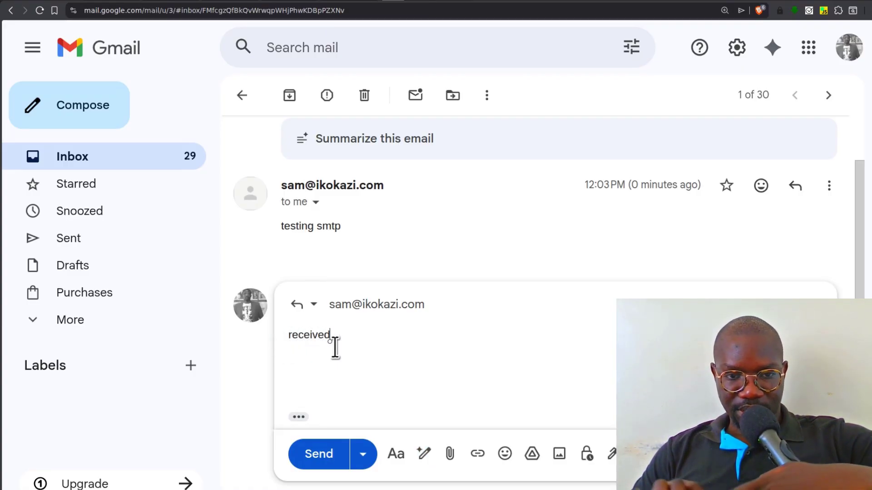
{"action": "left_click", "coordinate": [323, 453]}
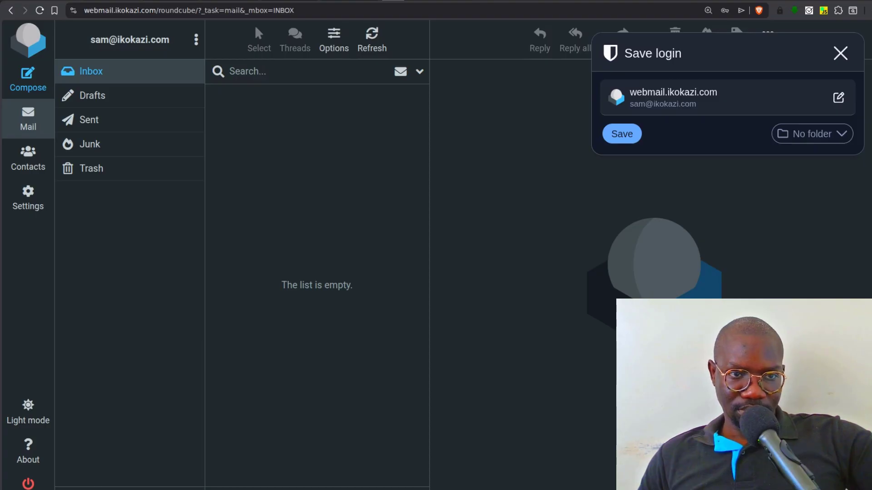
- Refresh the Roundcube inbox, read the Re: SMTP TEST reply, and switch to Thunderbird
{"action": "left_click", "coordinate": [101, 73]}
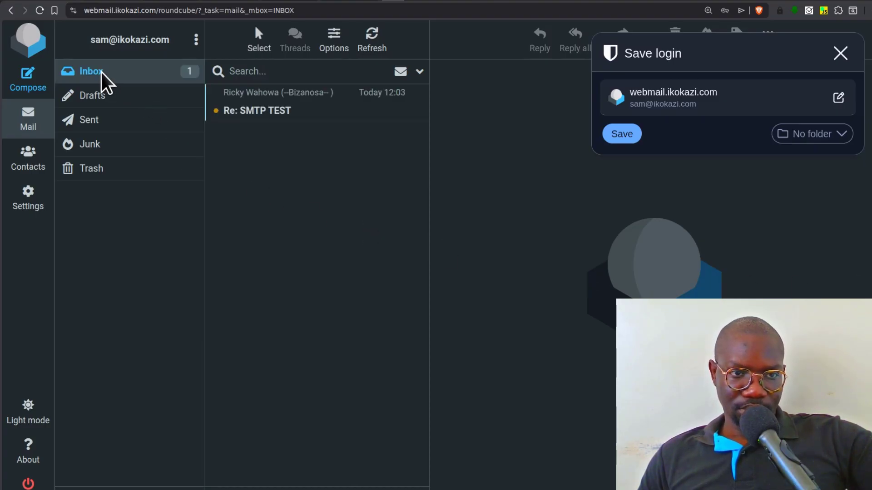
{"action": "left_click", "coordinate": [268, 108]}
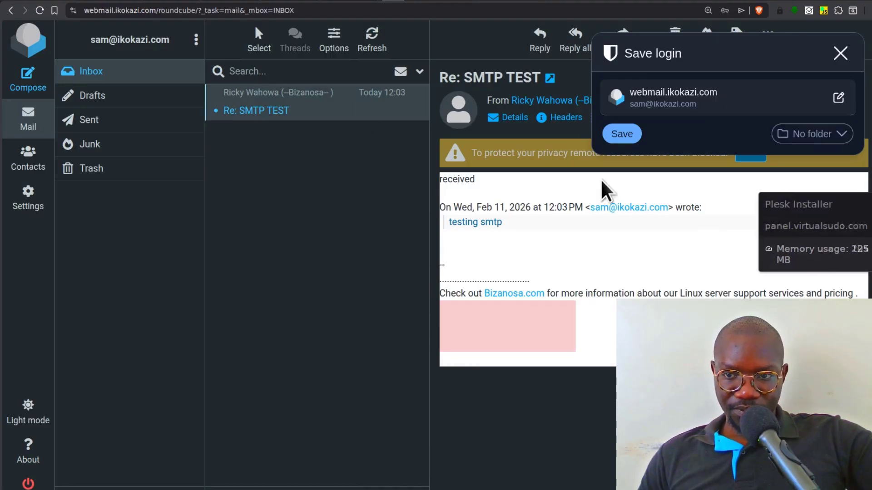
{"action": "left_click", "coordinate": [221, 0]}
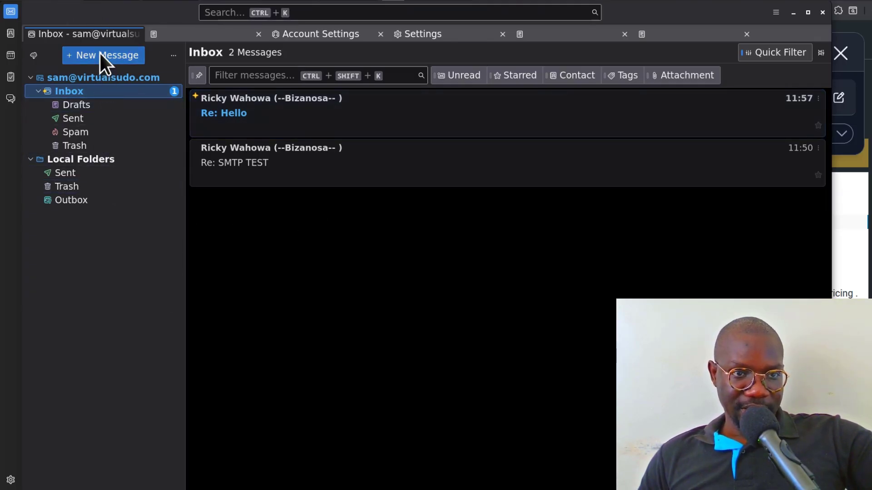
- Start a new mail account from Thunderbird's Account Settings
{"action": "left_click", "coordinate": [11, 480]}
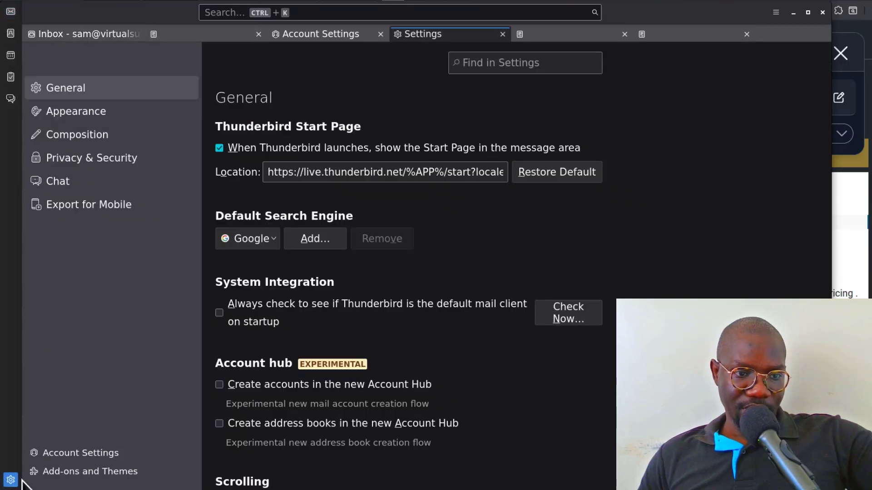
{"action": "left_click", "coordinate": [72, 452]}
{"action": "left_click", "coordinate": [113, 54]}
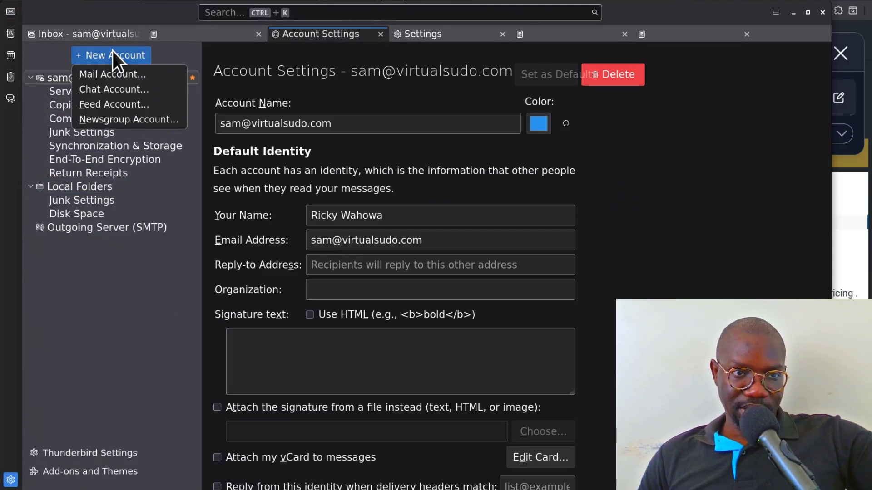
{"action": "left_click", "coordinate": [121, 75]}
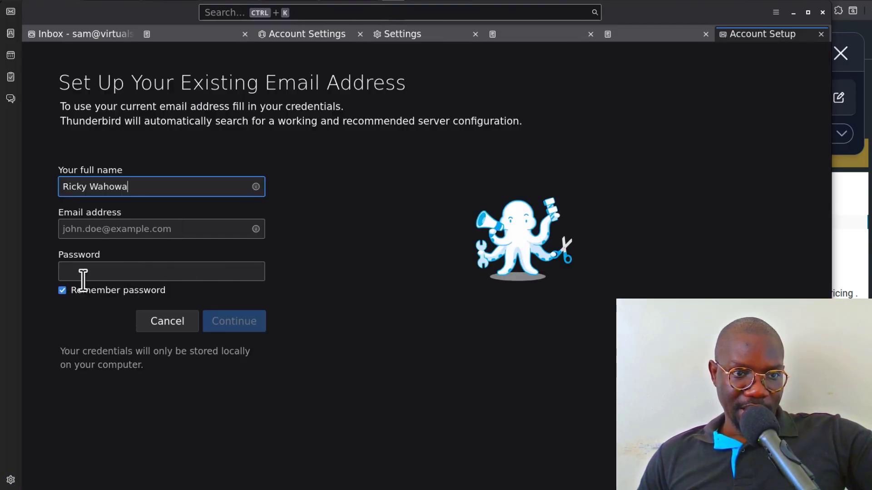
- Paste clipboard text into the email field and the mailbox password into the password field
{"action": "left_click", "coordinate": [94, 227]}
{"action": "right_click", "coordinate": [97, 228]}
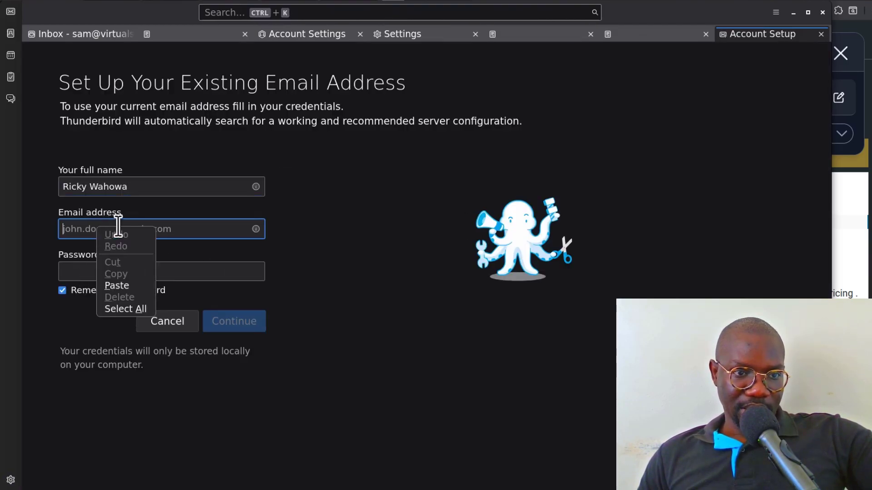
{"action": "left_click", "coordinate": [126, 290]}
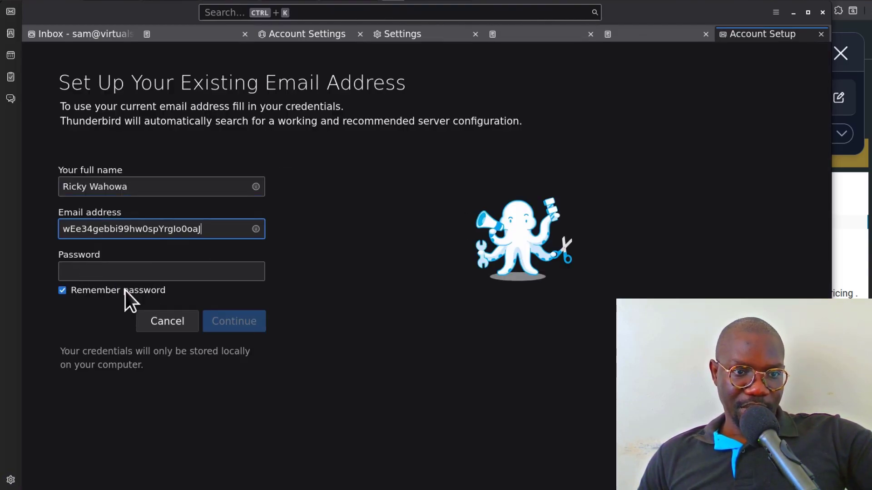
{"action": "left_click", "coordinate": [98, 268]}
{"action": "right_click", "coordinate": [99, 267]}
{"action": "left_click", "coordinate": [146, 327]}
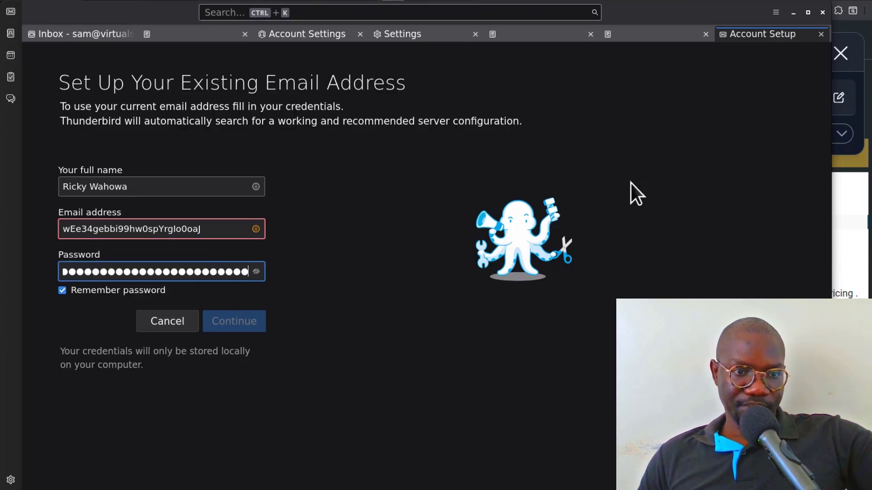
{"action": "key", "text": "alt+Tab"}
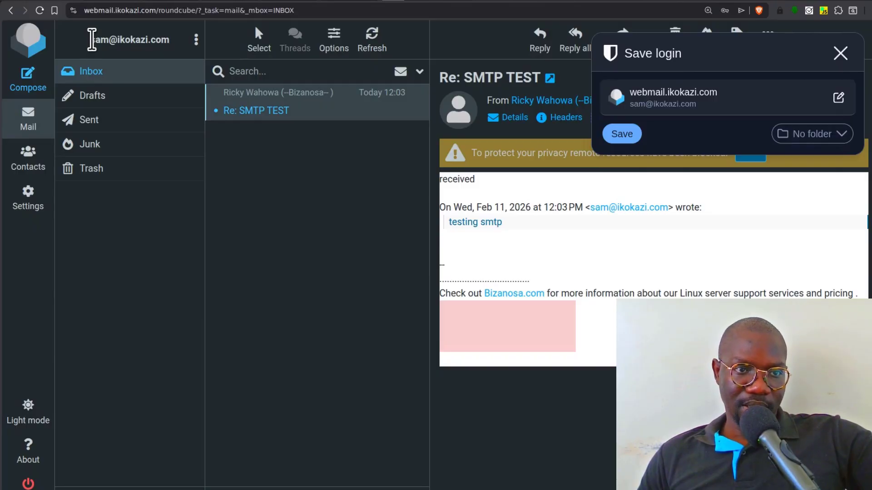
{"action": "left_click_drag", "start_coordinate": [92, 40], "coordinate": [170, 39]}
{"action": "right_click", "coordinate": [148, 42]}
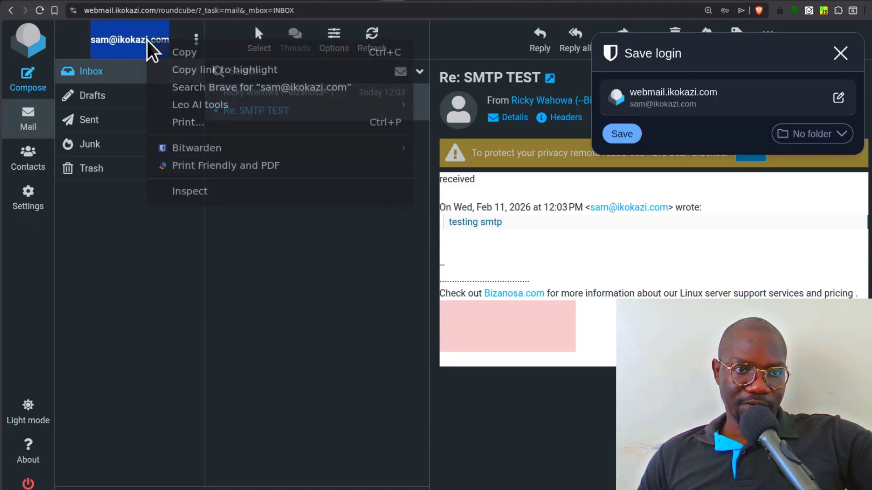
{"action": "left_click", "coordinate": [187, 57]}
{"action": "key", "text": "alt+Tab"}
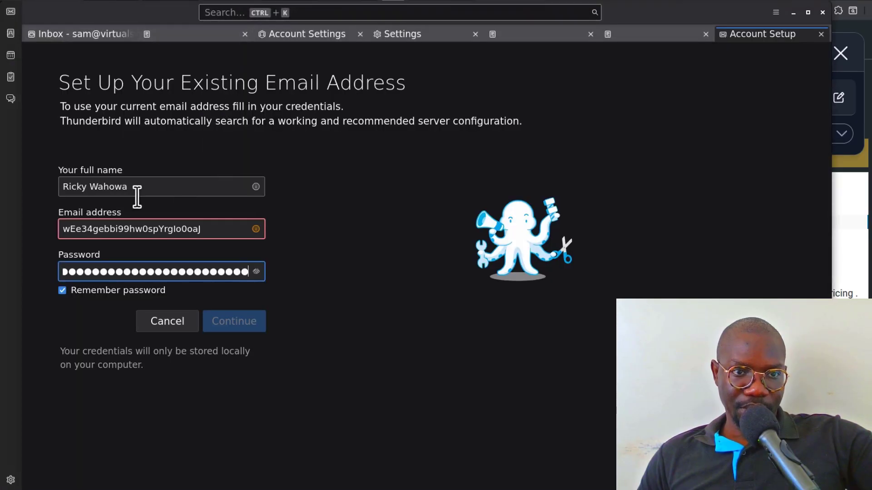
{"action": "left_click", "coordinate": [107, 229]}
{"action": "double_click", "coordinate": [108, 229]}
{"action": "right_click", "coordinate": [109, 230]}
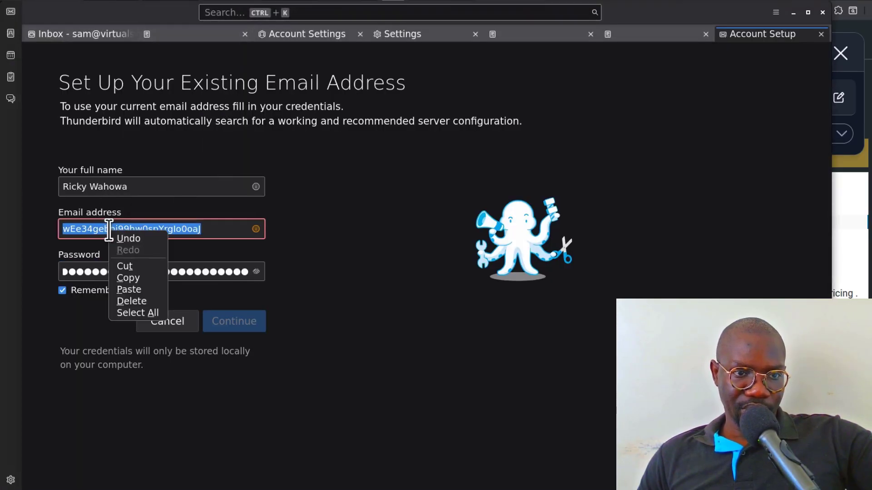
{"action": "left_click", "coordinate": [143, 288]}
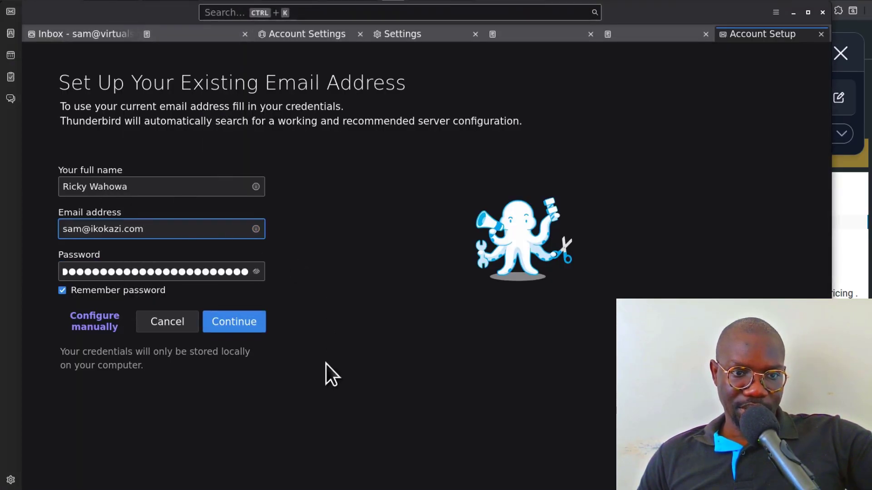
- Look up the server configuration and create the account using IMAP
{"action": "left_click", "coordinate": [243, 326]}
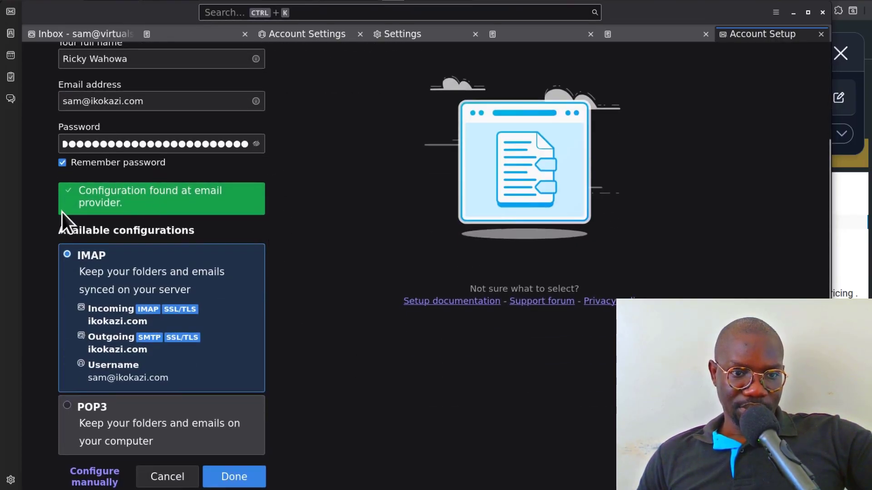
{"action": "scroll", "coordinate": [175, 231], "scroll_direction": "up", "scroll_amount": 5}
{"action": "scroll", "coordinate": [246, 305], "scroll_direction": "down", "scroll_amount": 7}
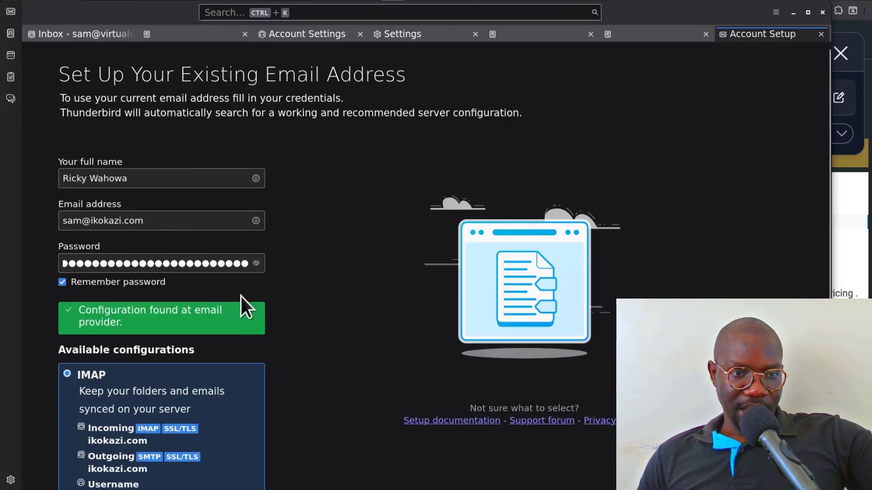
{"action": "left_click", "coordinate": [230, 418]}
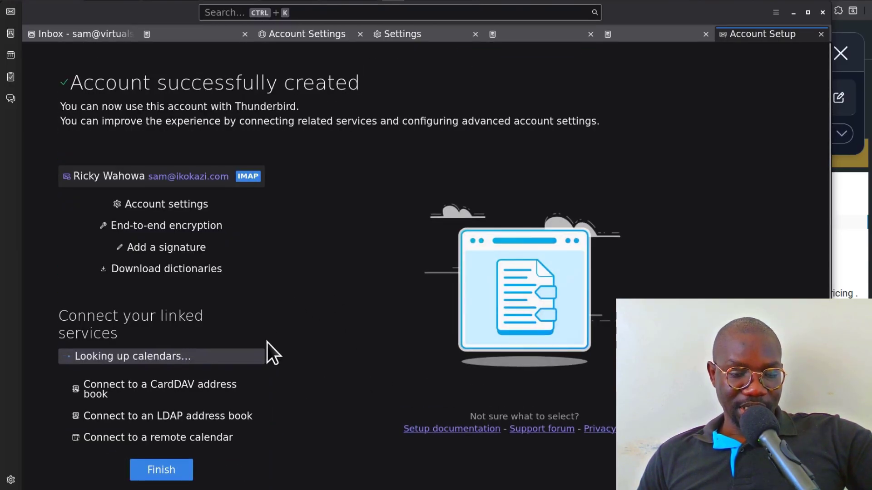
- Finish setup, view the new account's Inbox showing Re: SMTP TEST, then minimise Thunderbird
{"action": "scroll", "coordinate": [218, 408], "scroll_direction": "down", "scroll_amount": 1}
{"action": "left_click", "coordinate": [160, 454]}
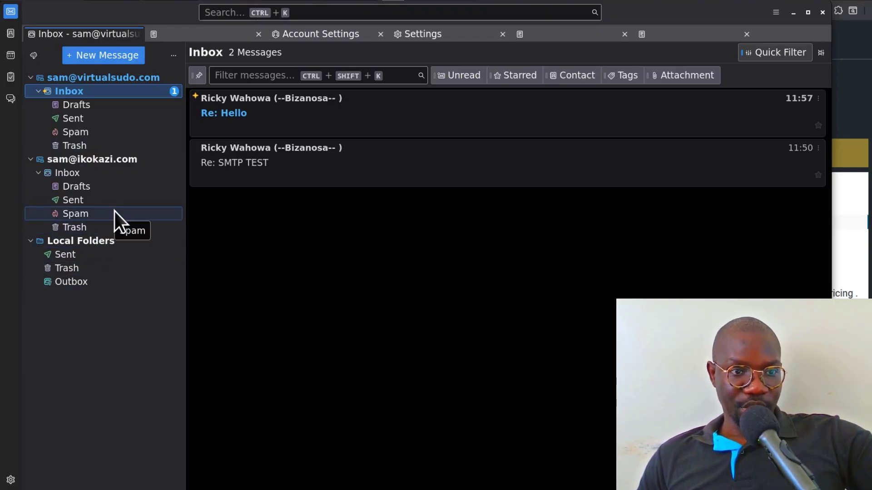
{"action": "left_click", "coordinate": [78, 176]}
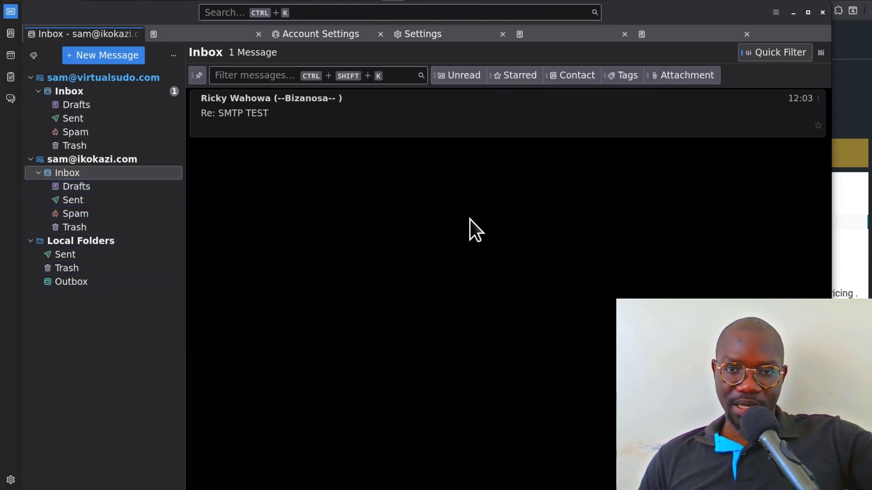
{"action": "left_click", "coordinate": [793, 13]}
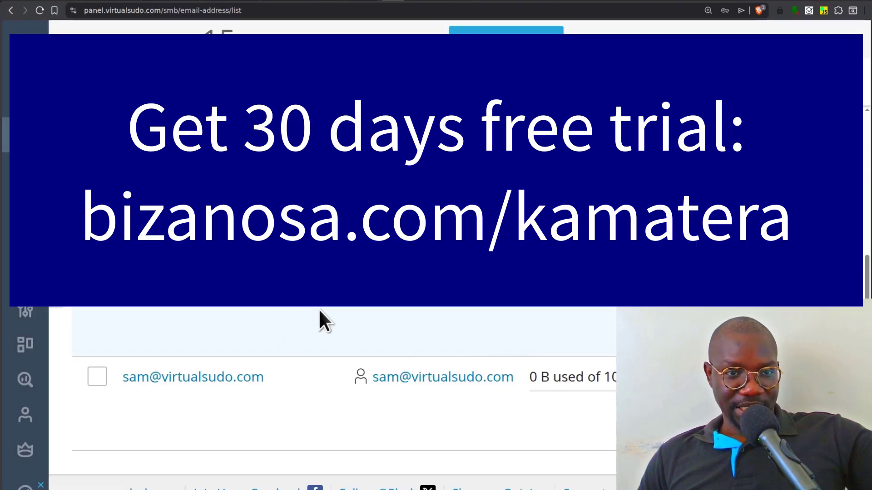
- Scroll Plesk's Mail page to review both email addresses, ikokazi.com and virtualsudo.com
{"action": "scroll", "coordinate": [318, 309], "scroll_direction": "up", "scroll_amount": 5}
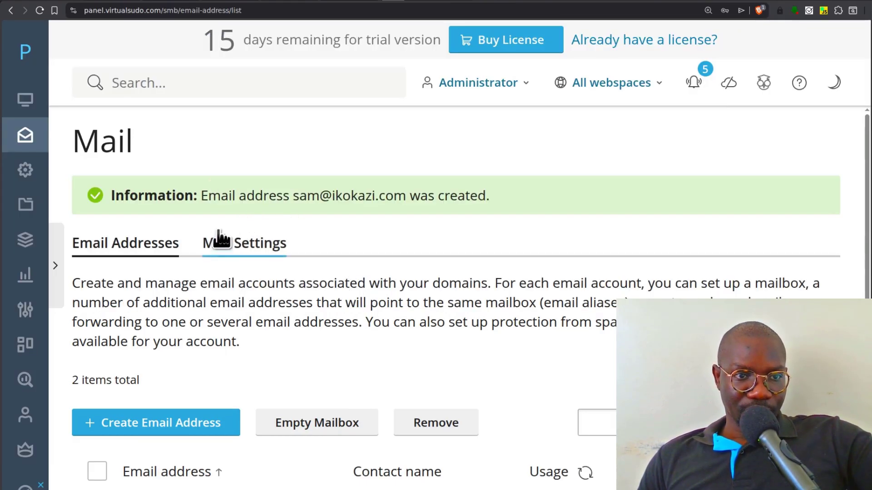
{"action": "scroll", "coordinate": [218, 240], "scroll_direction": "down", "scroll_amount": 5}
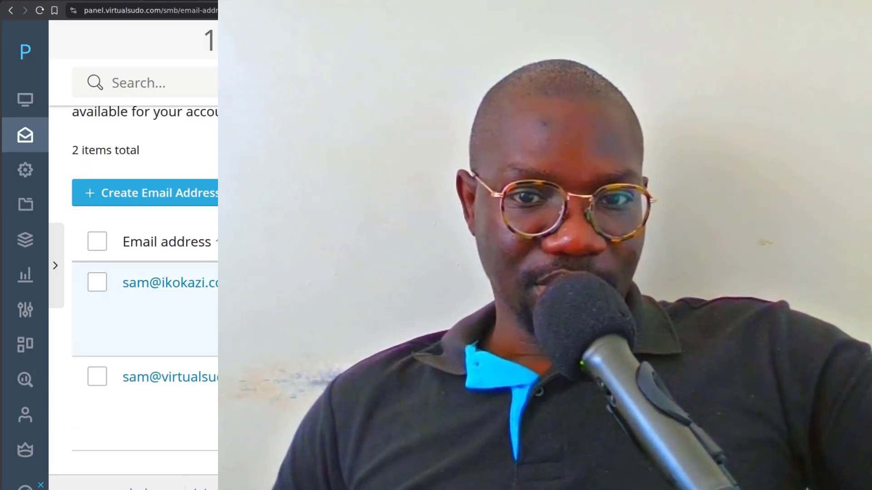
{"action": "scroll", "coordinate": [137, 273], "scroll_direction": "up", "scroll_amount": 5}
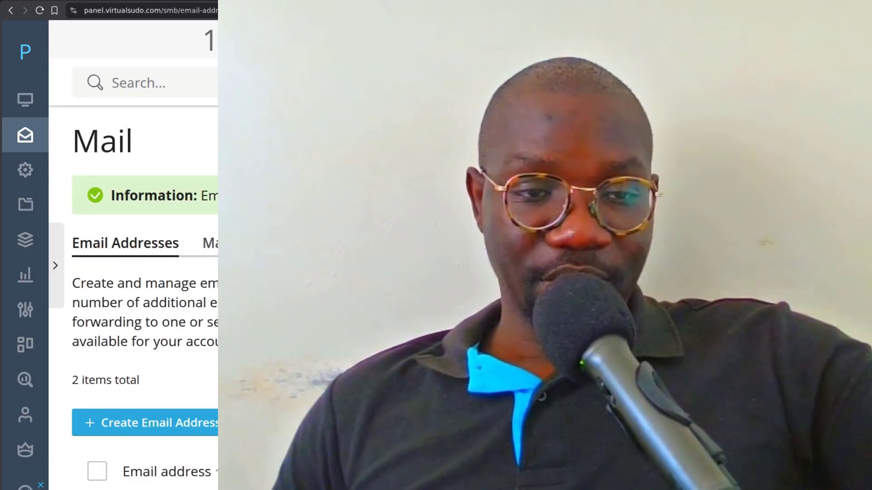